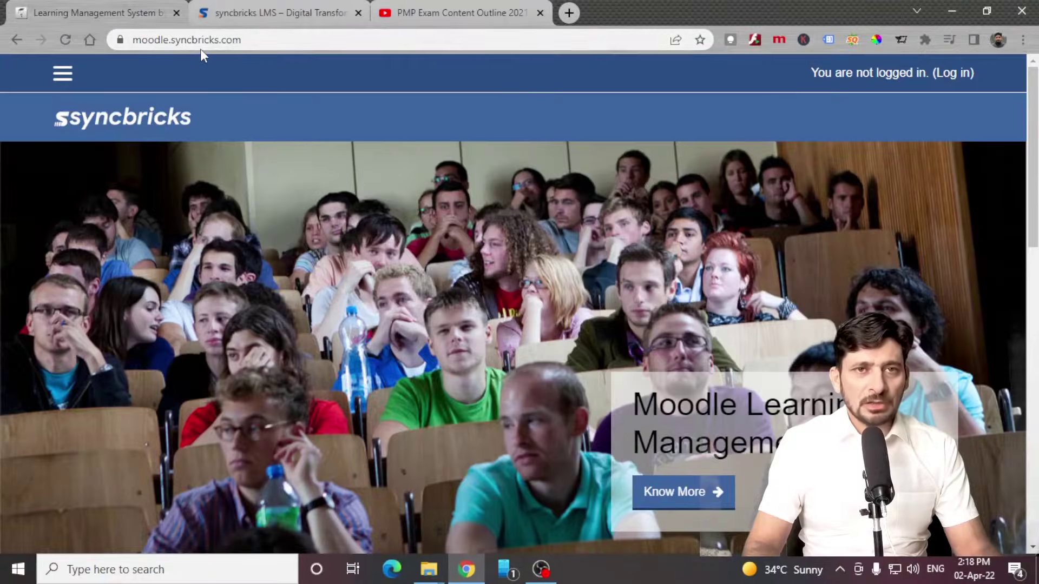
Log in to the Moodle site and open the course and category management page in site administration.
click(945, 75)
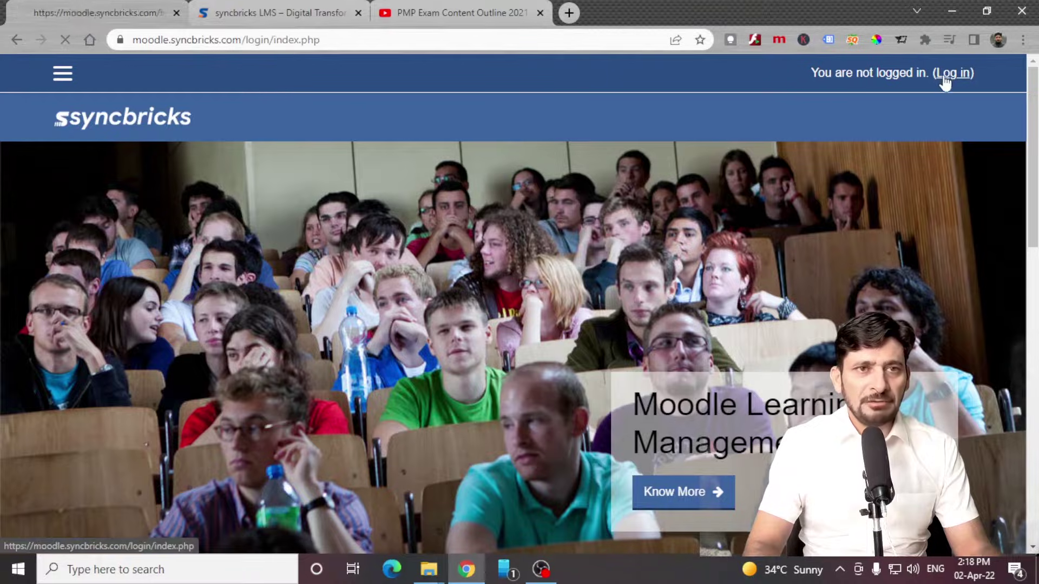
click(737, 262)
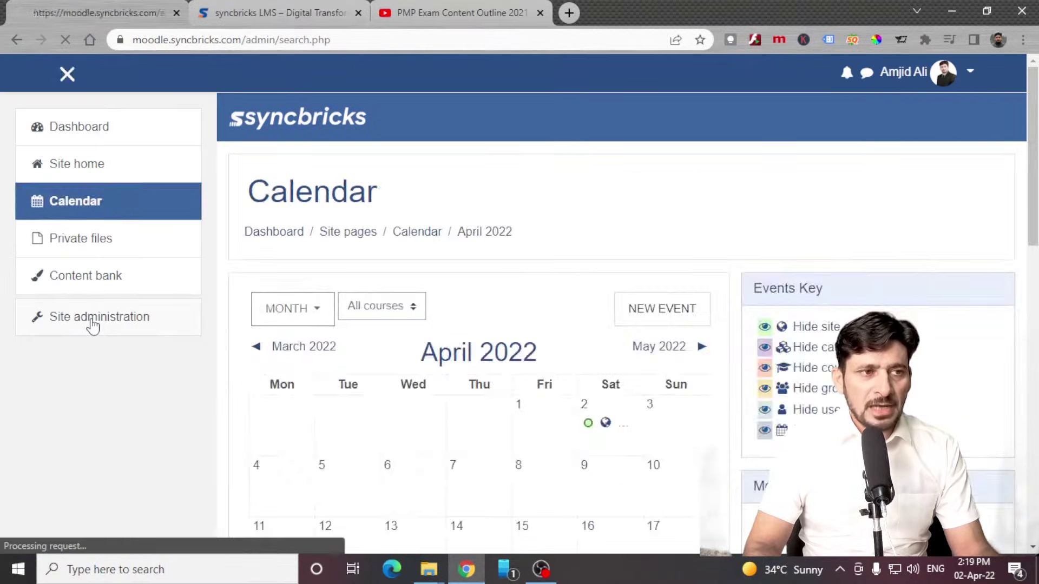
scroll(109, 322, down, 3)
click(475, 336)
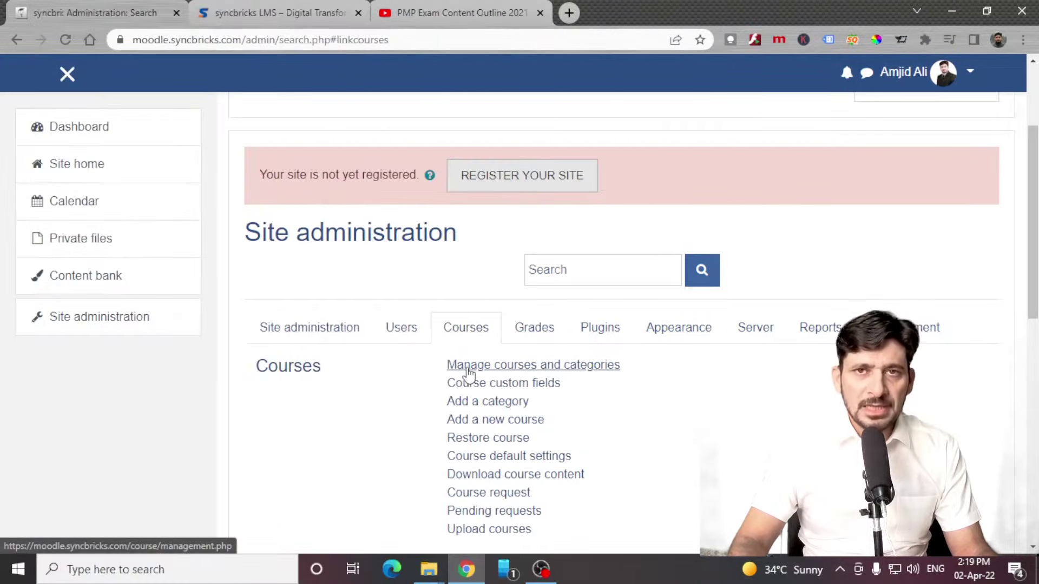
click(468, 370)
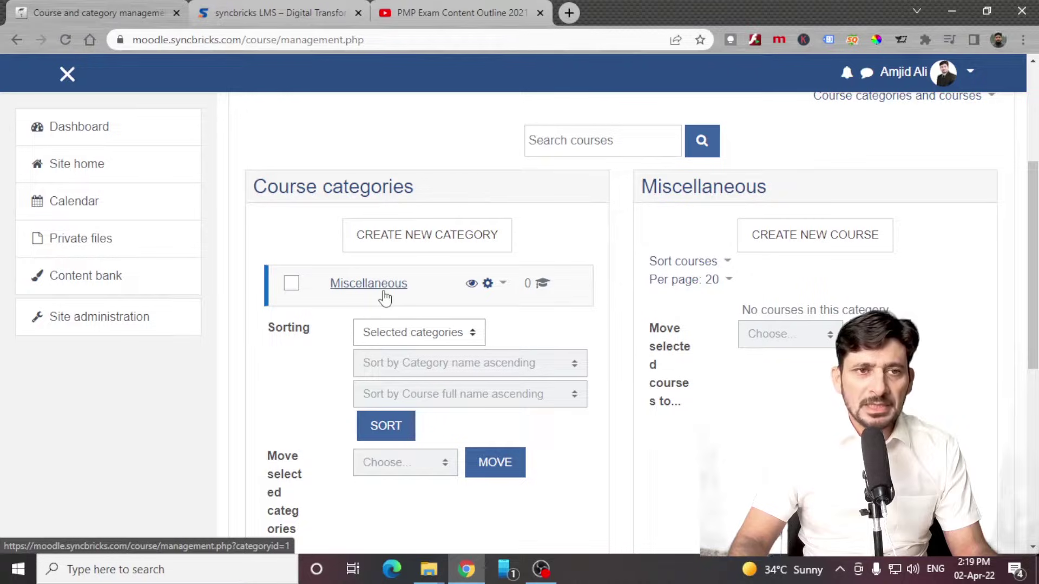
Start a new course category and replace its parent category Miscellaneous with Top.
click(413, 242)
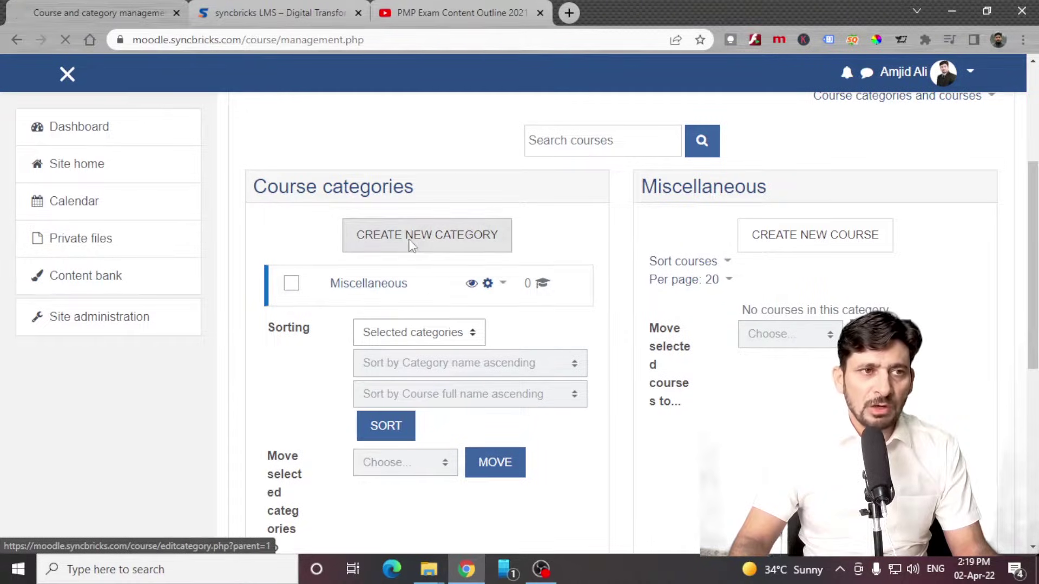
click(498, 385)
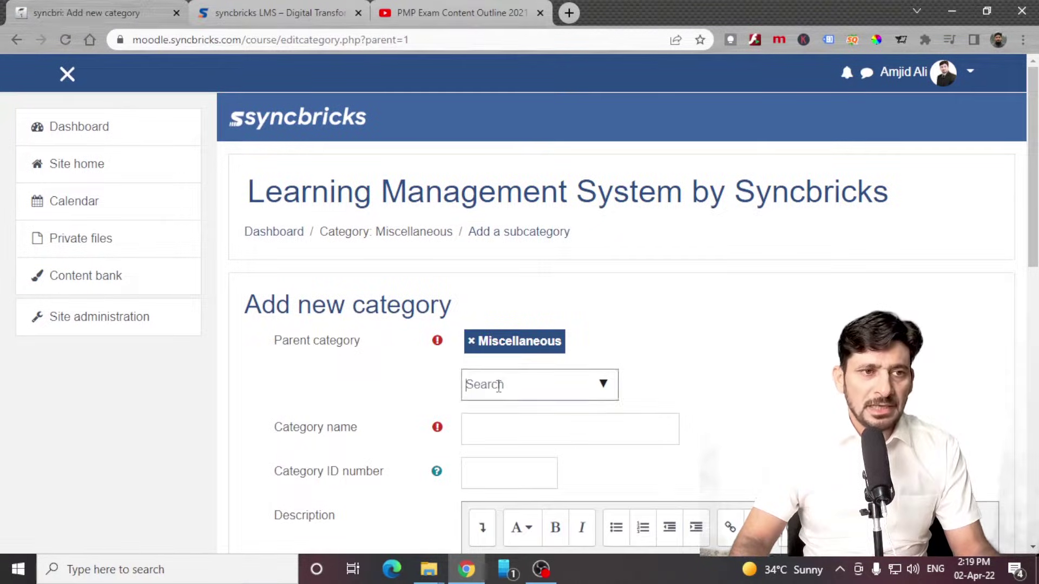
click(470, 341)
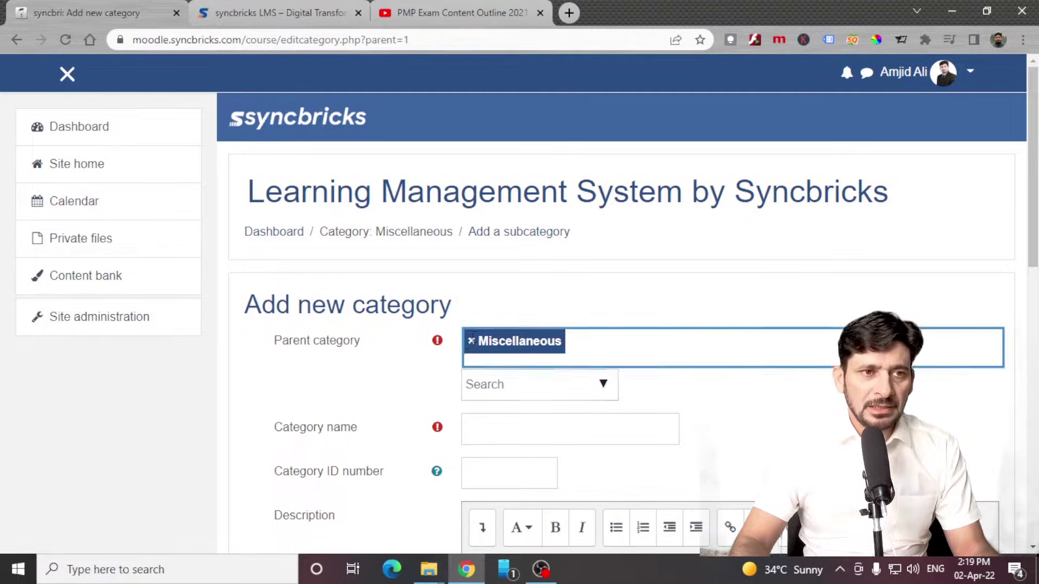
click(504, 398)
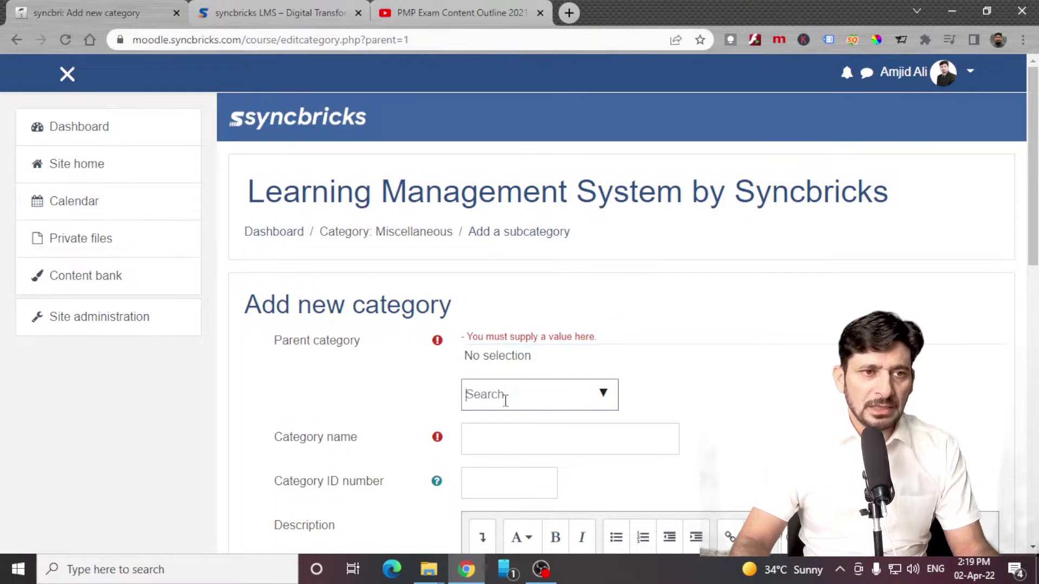
click(603, 394)
click(490, 429)
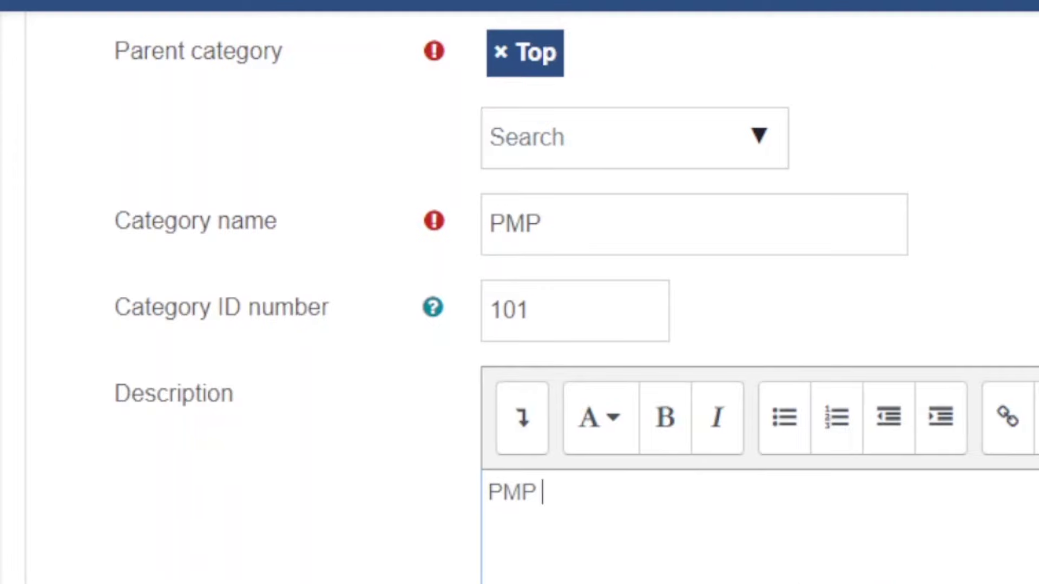
Name the category PMP with ID number 101, describe it as "PMP Exam Courses of various versions", and create it.
text(Exam Courses of various versions)
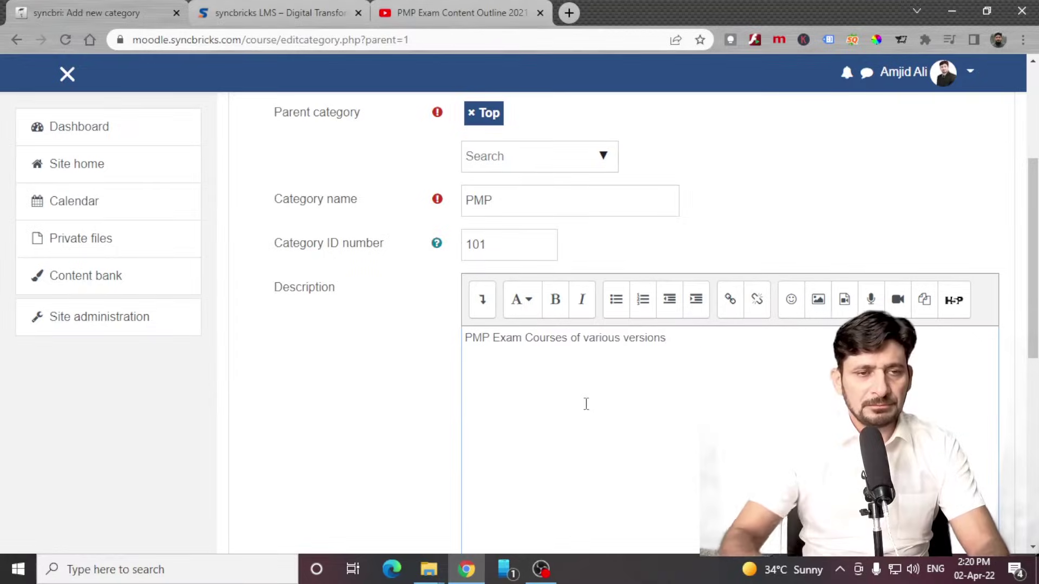
scroll(641, 430, down, 5)
click(537, 294)
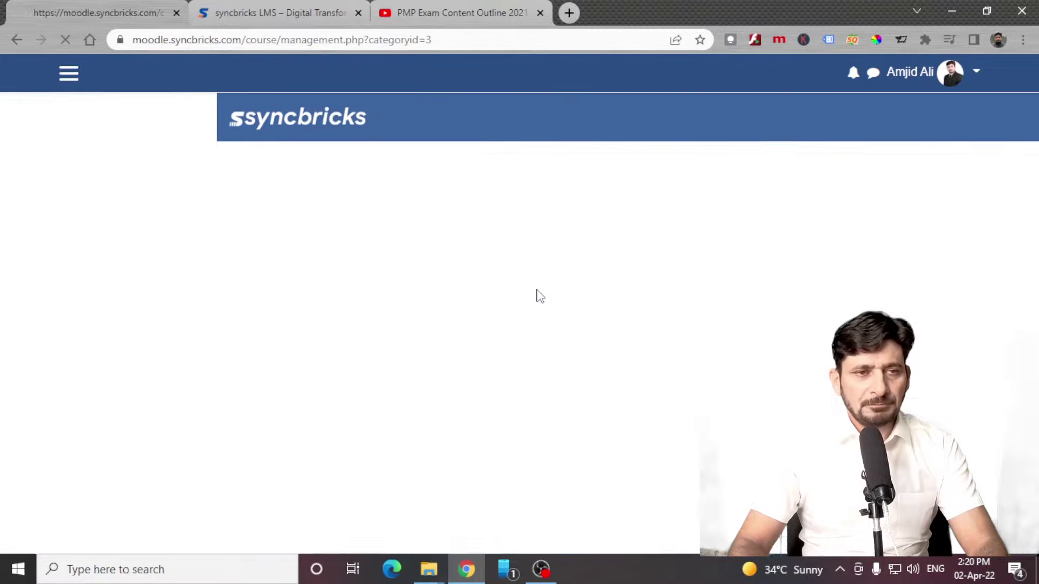
Move the PMP category above Miscellaneous in the course category list.
scroll(563, 341, down, 4)
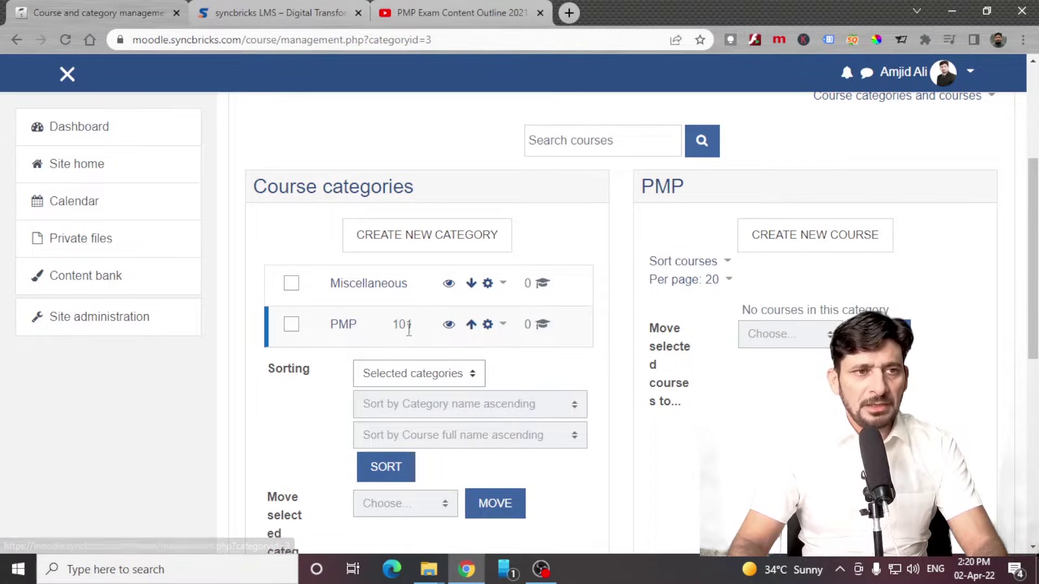
click(471, 324)
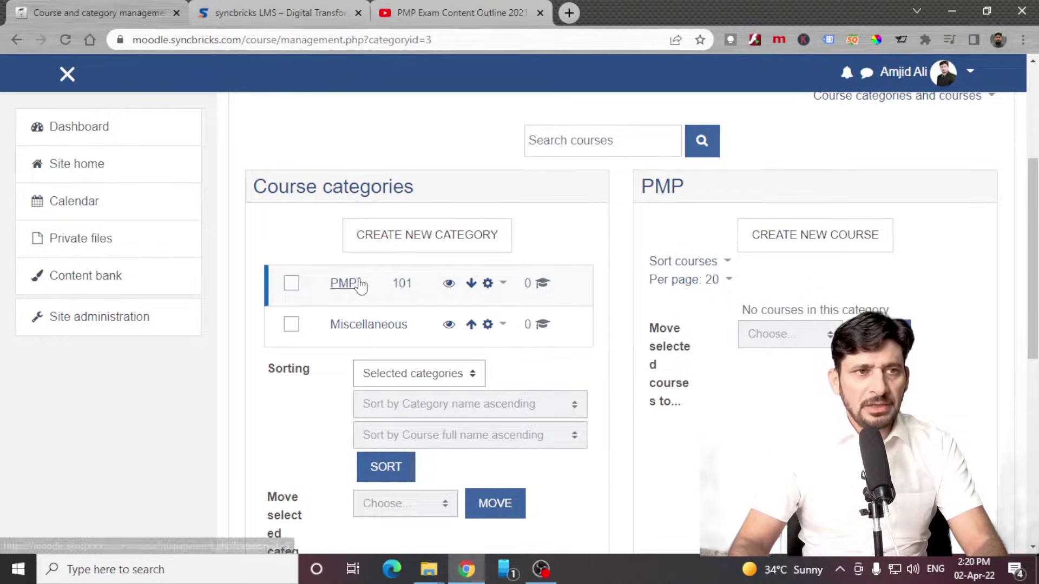
drag(683, 187, 656, 189)
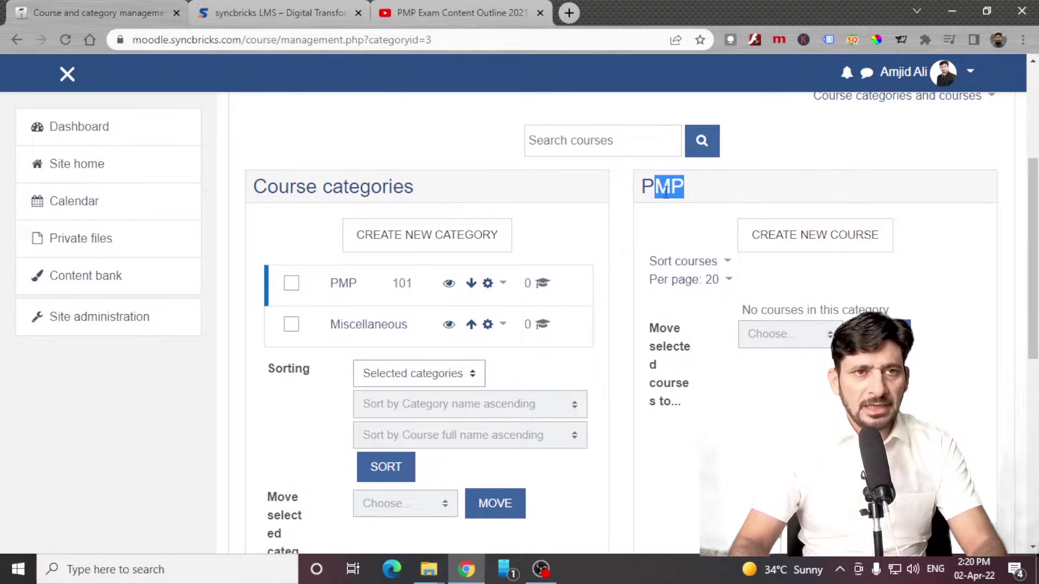
Start a new course in the PMP category and look over the fields of its form.
click(801, 245)
scroll(524, 239, down, 5)
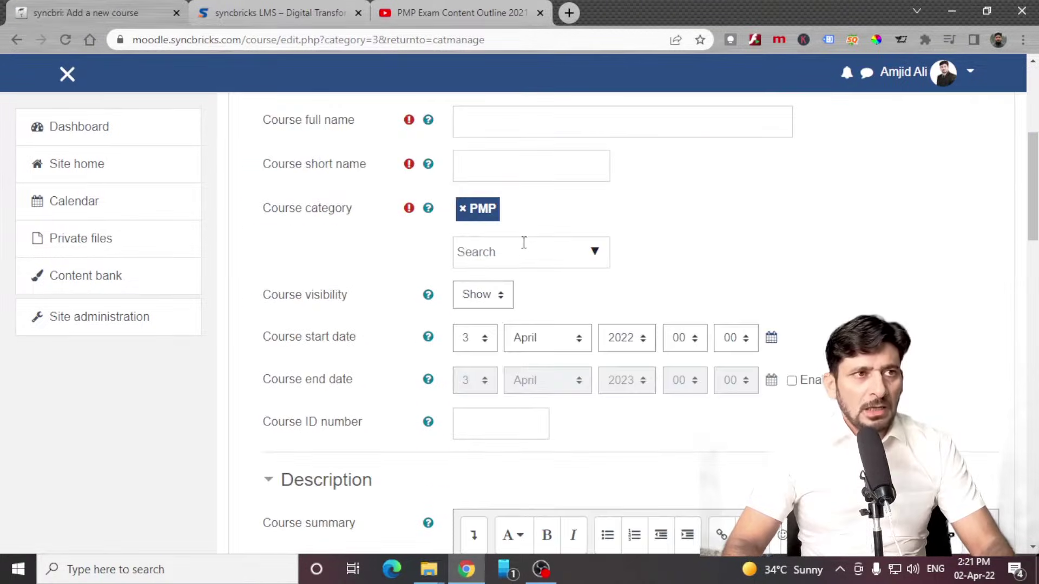
scroll(501, 304, down, 7)
scroll(499, 323, up, 12)
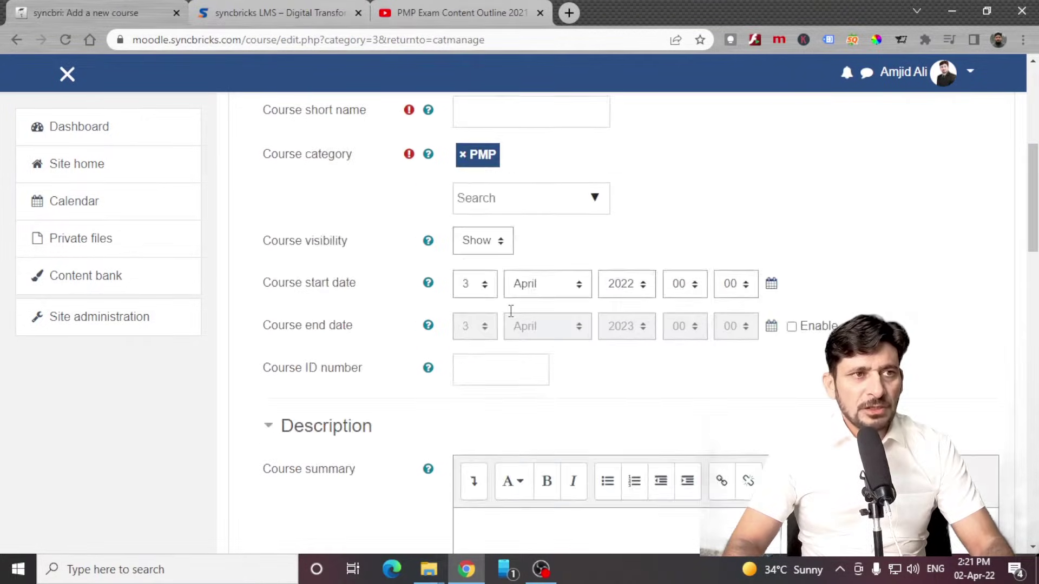
scroll(487, 352, down, 1)
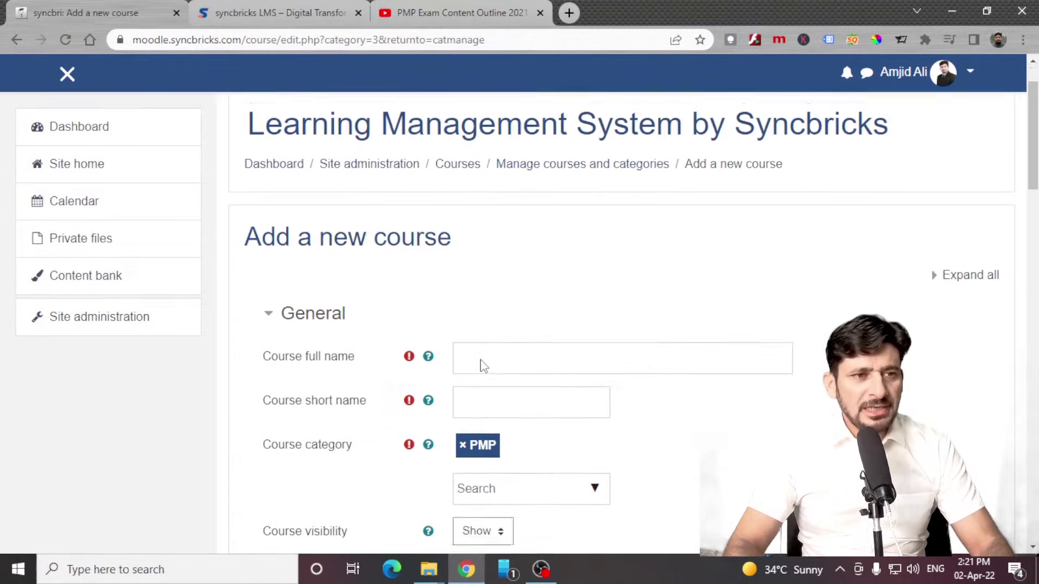
Open the PMP Exam Prep 2020 (6th Edition) course page on the lms.syncbricks.com site as the source for the new course.
click(281, 8)
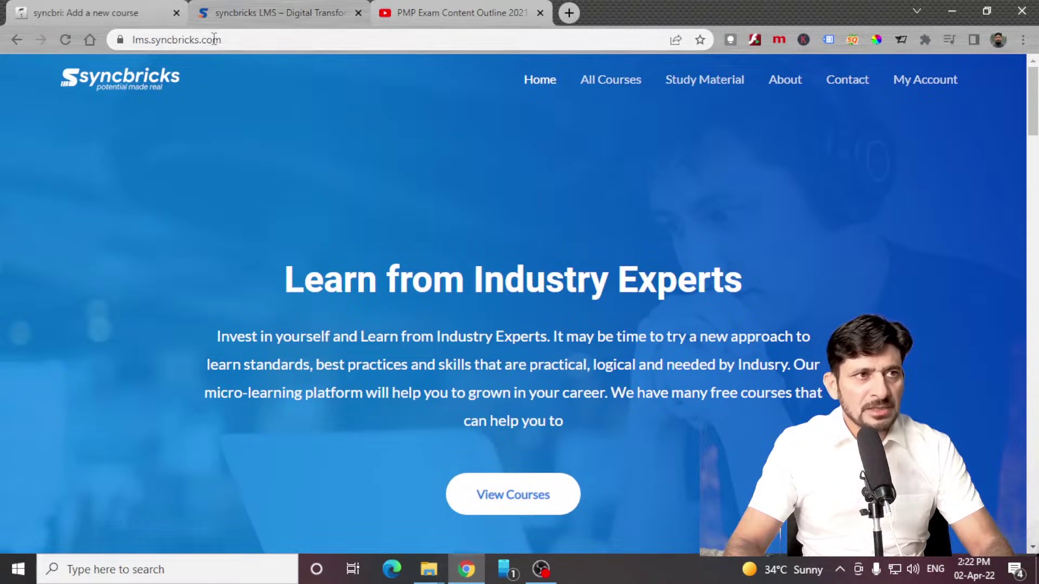
scroll(407, 223, down, 15)
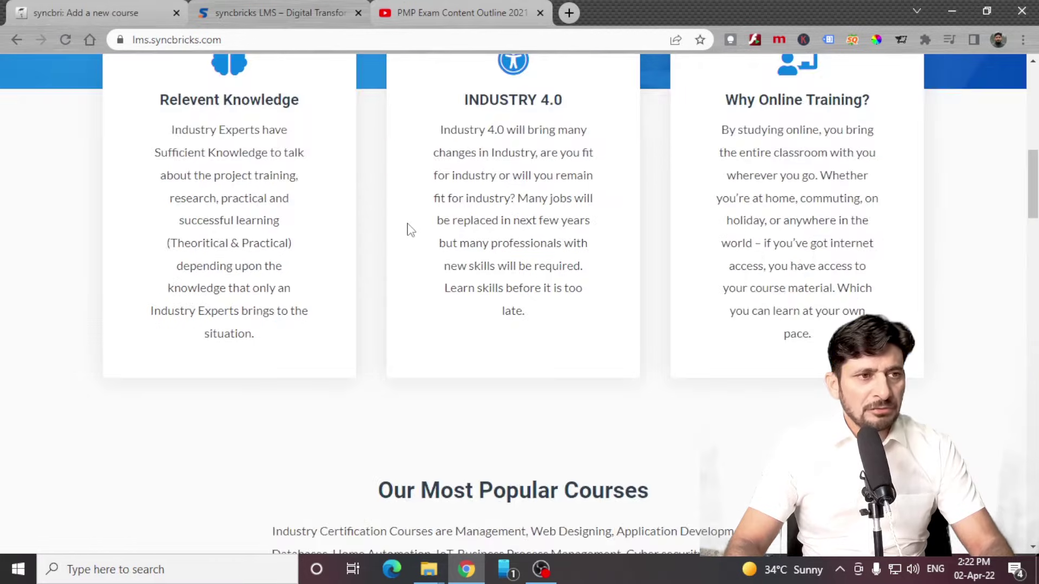
scroll(410, 230, down, 3)
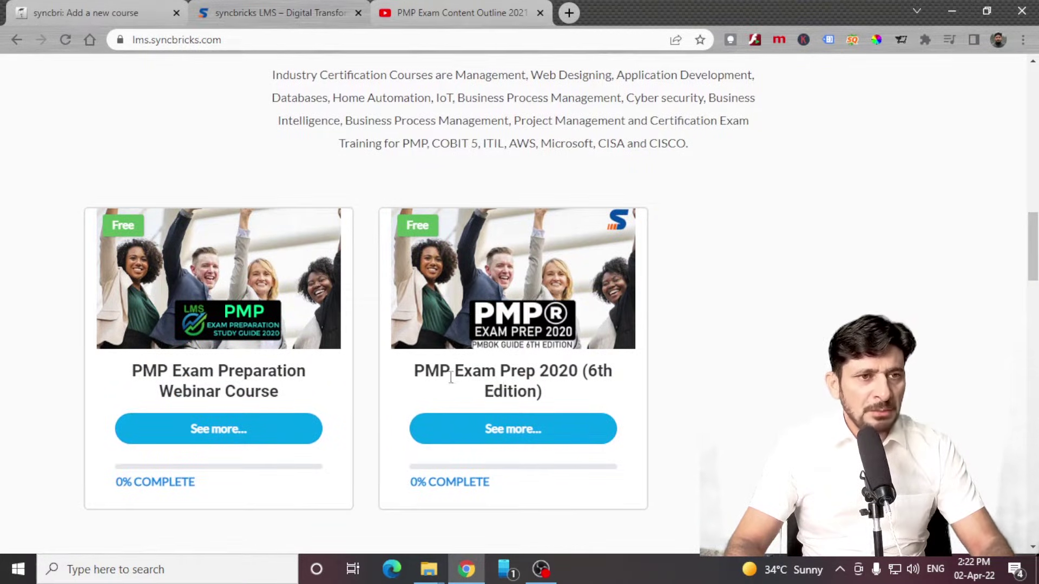
click(489, 380)
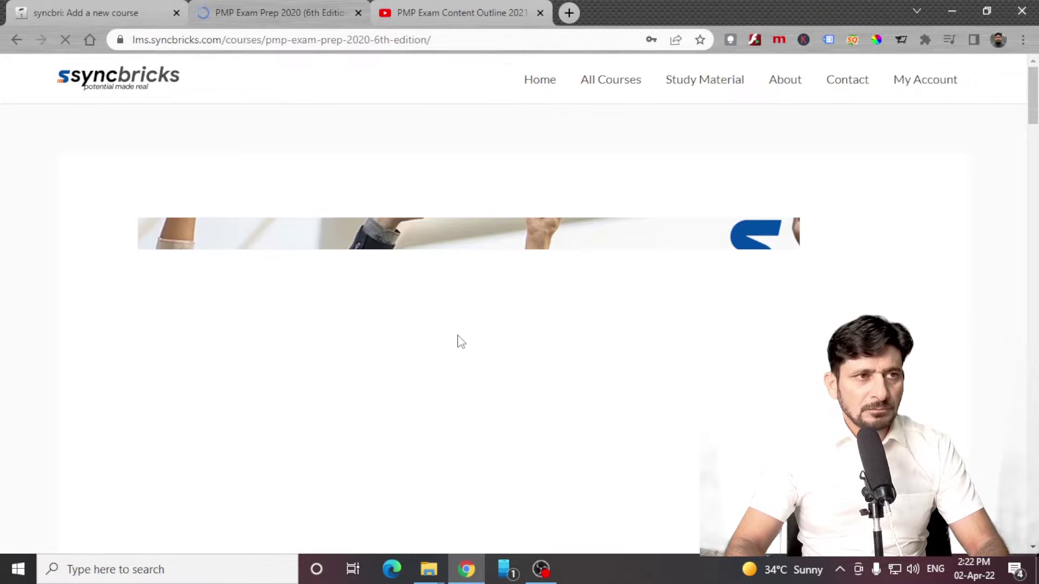
scroll(354, 250, down, 3)
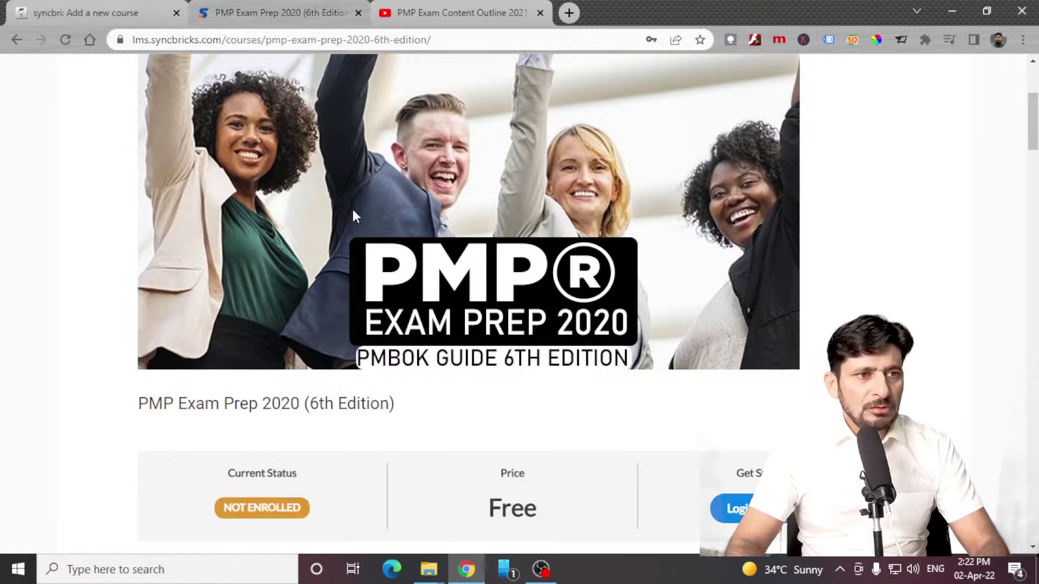
scroll(358, 213, up, 3)
Set the new Moodle course's full name to "PMP Exam Prep 2020 (6th Edition)" and its short name to PMP2020.
click(116, 12)
click(480, 341)
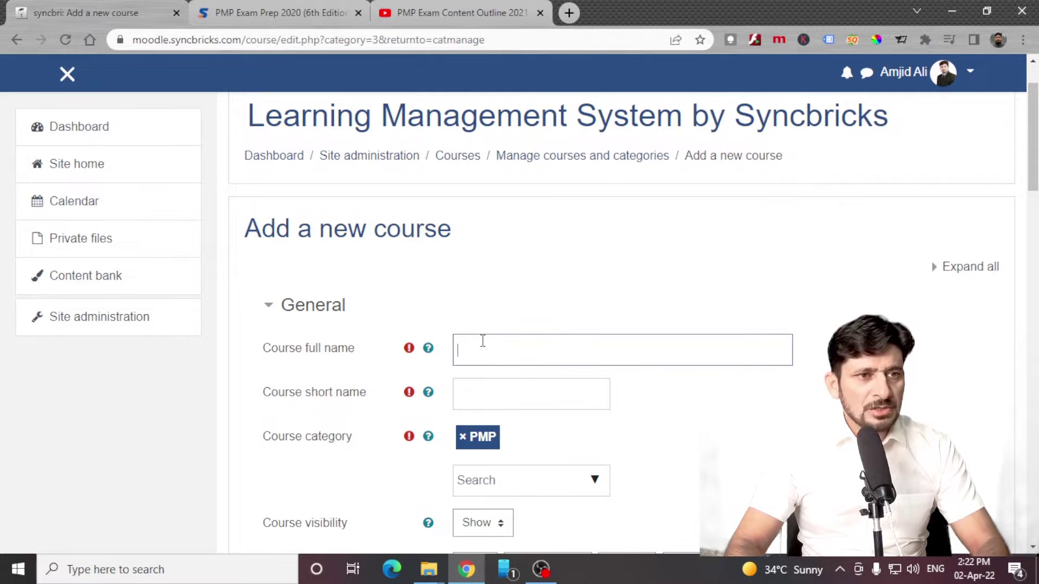
text(PMP Exam Prep 2020 (6th Edition))
click(546, 398)
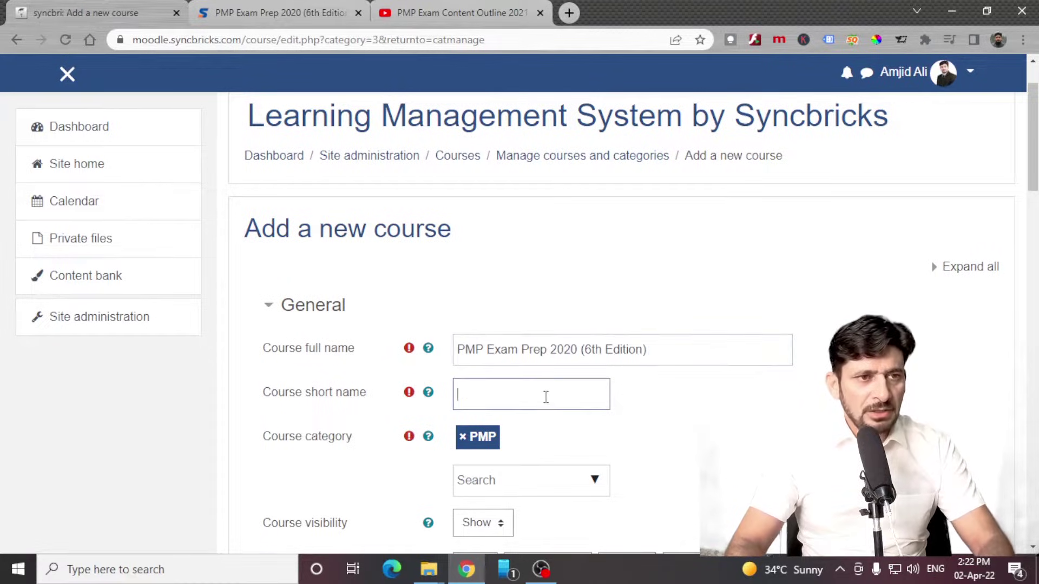
text(1)
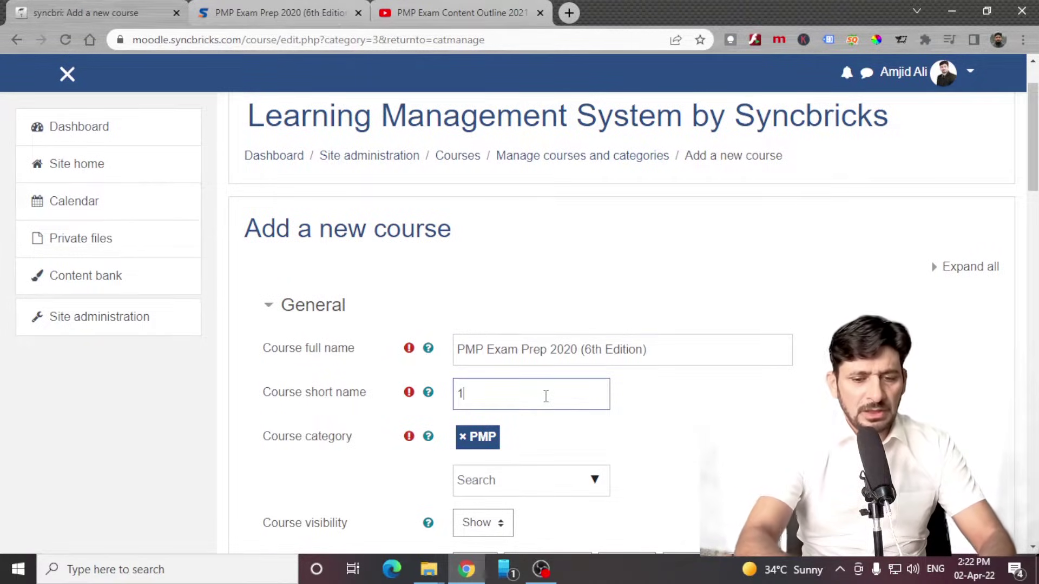
key(BackSpace)
text(PMP2020)
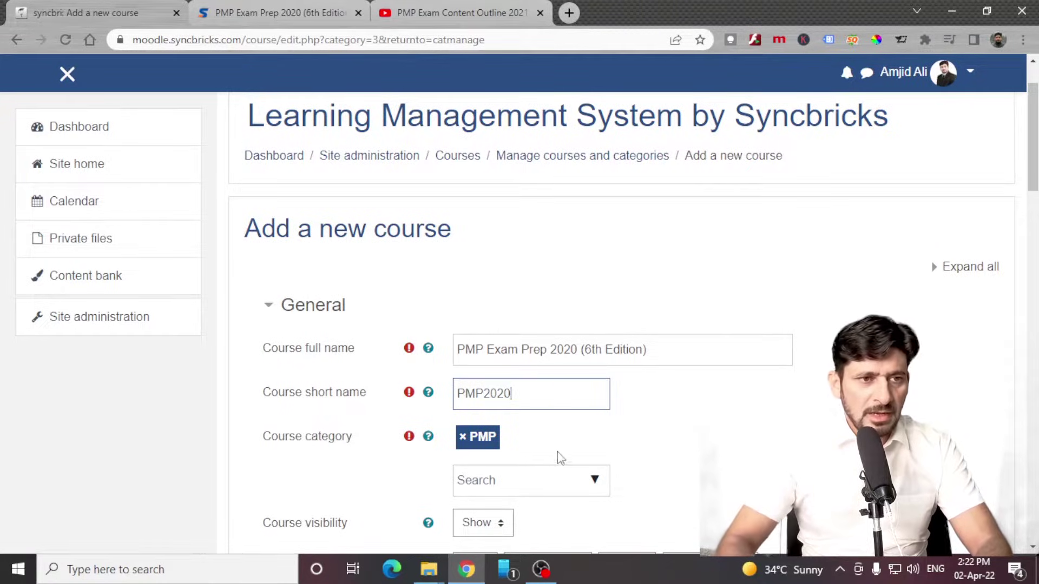
scroll(561, 457, down, 3)
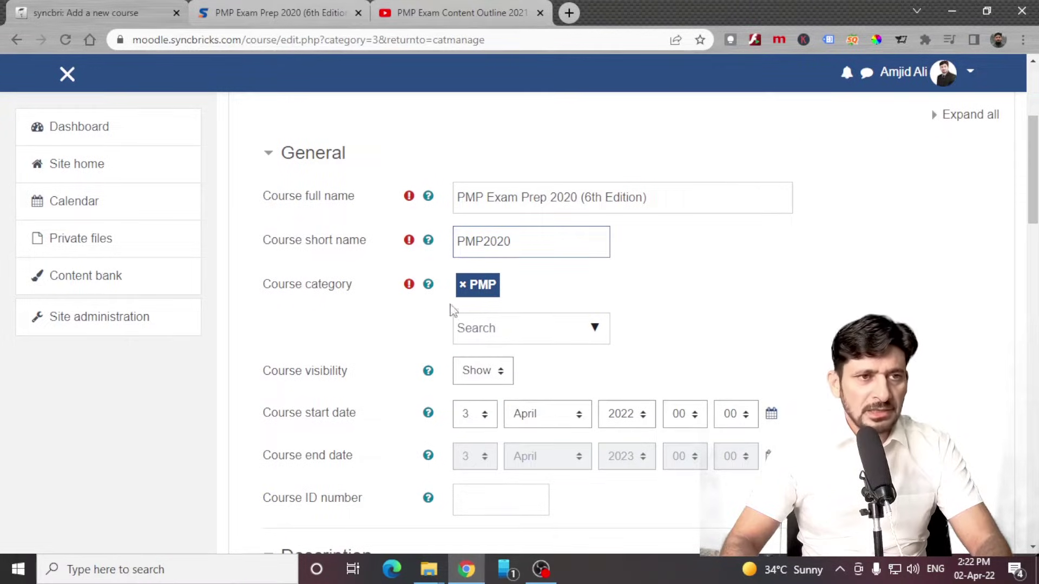
click(531, 332)
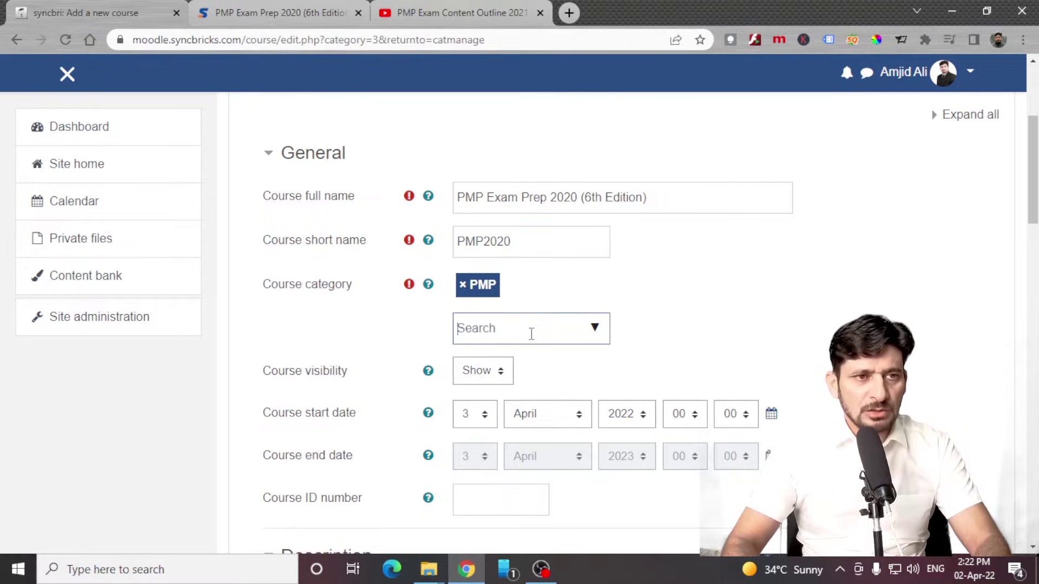
click(595, 328)
click(595, 327)
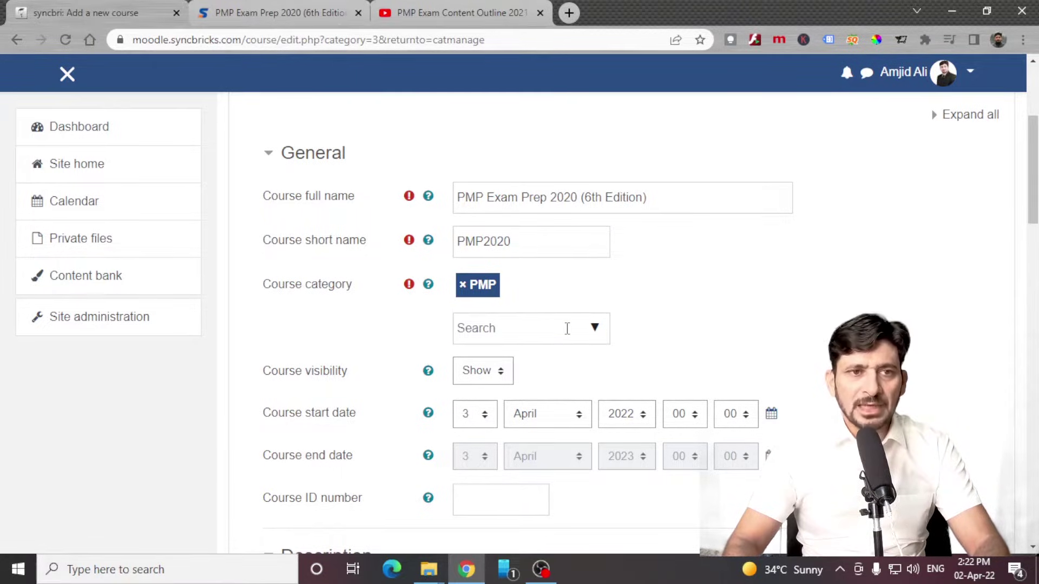
Set the course ID number to 1001.
scroll(567, 329, down, 3)
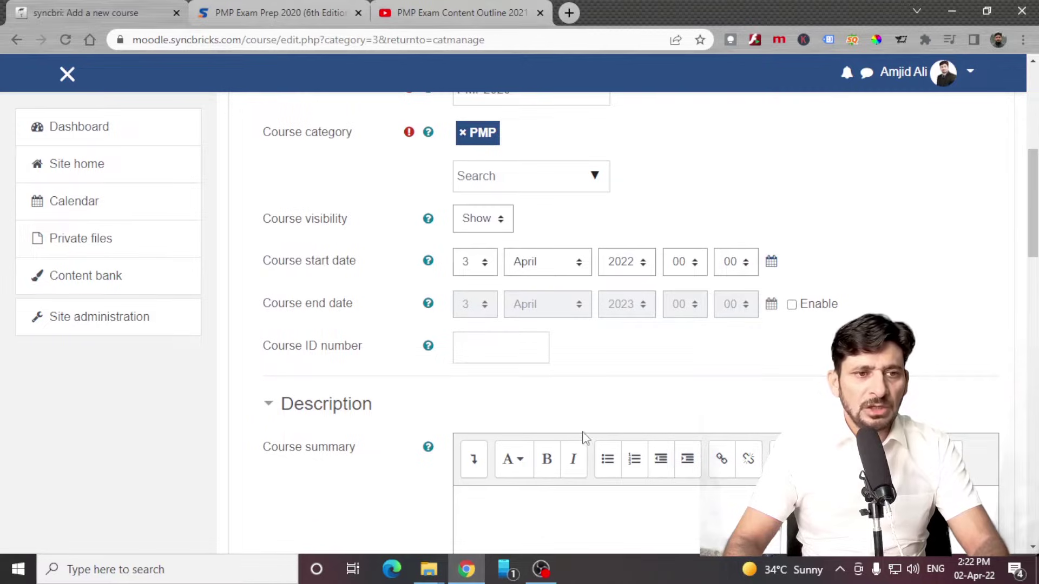
click(499, 333)
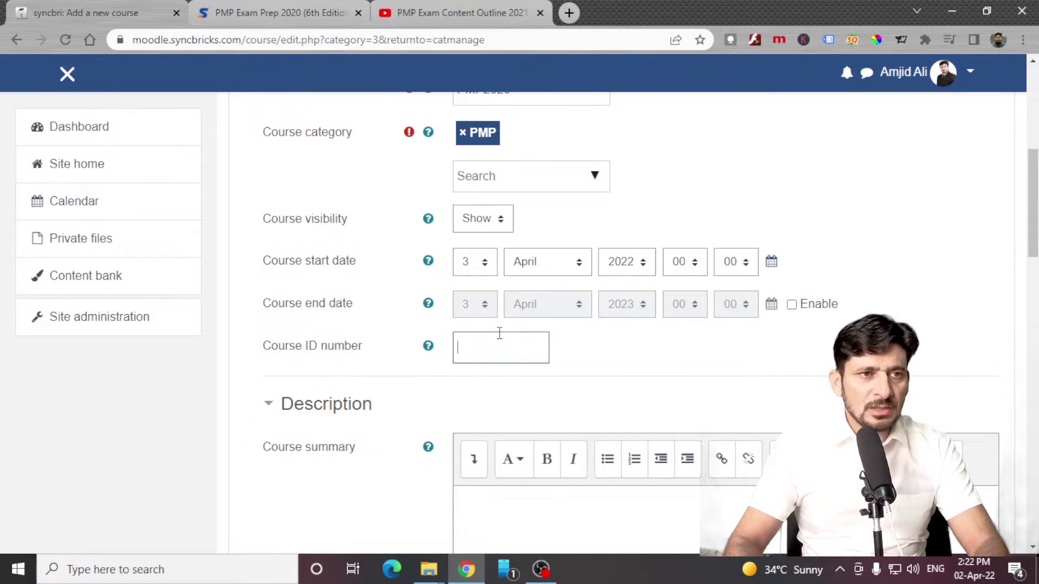
text(1001)
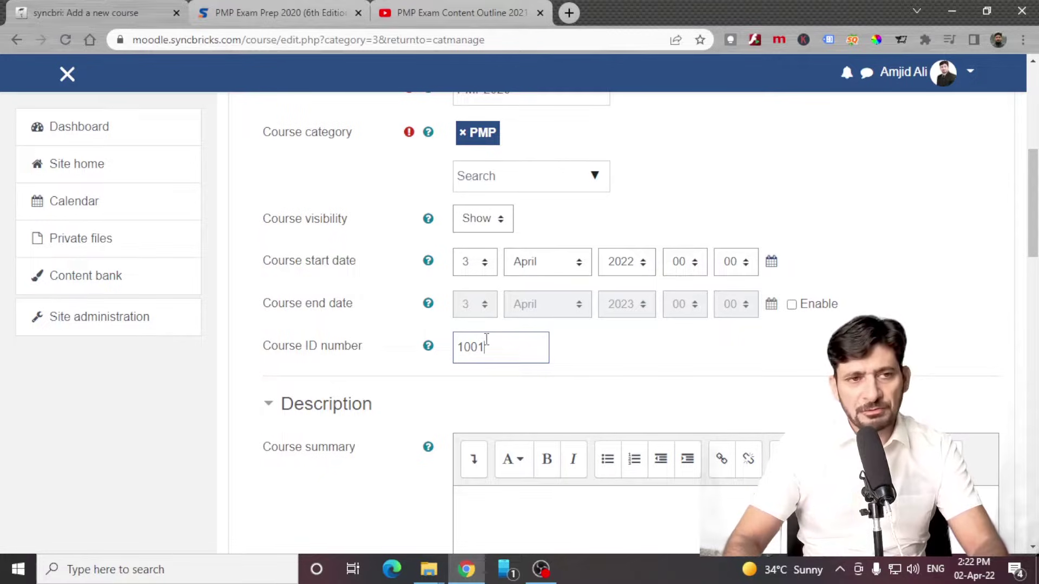
Copy the course description, including the PMBOK process groups list, from the existing PMP Exam Prep 2020 page into the new course's summary.
scroll(507, 348, down, 6)
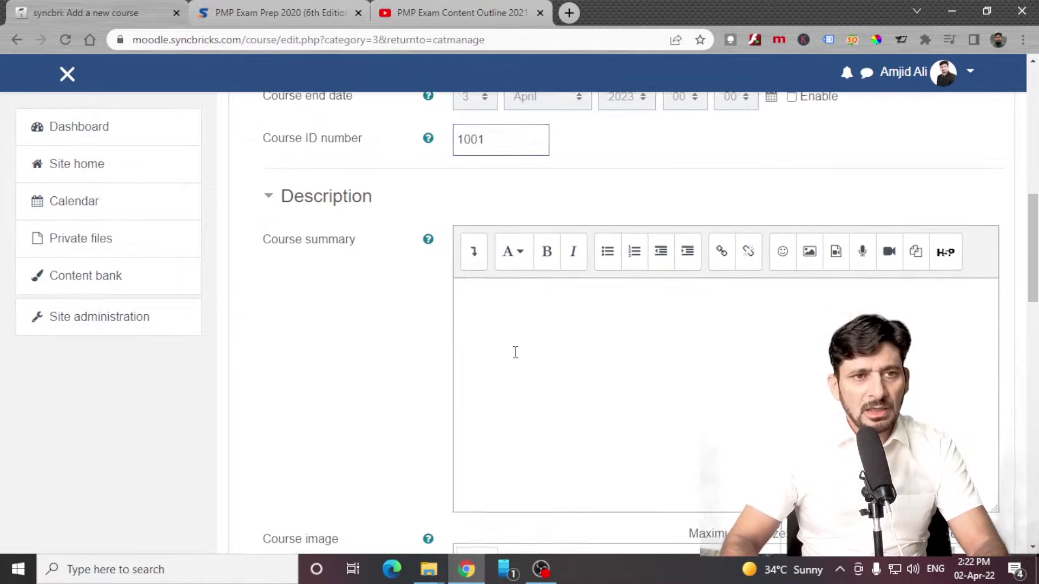
scroll(505, 341, up, 3)
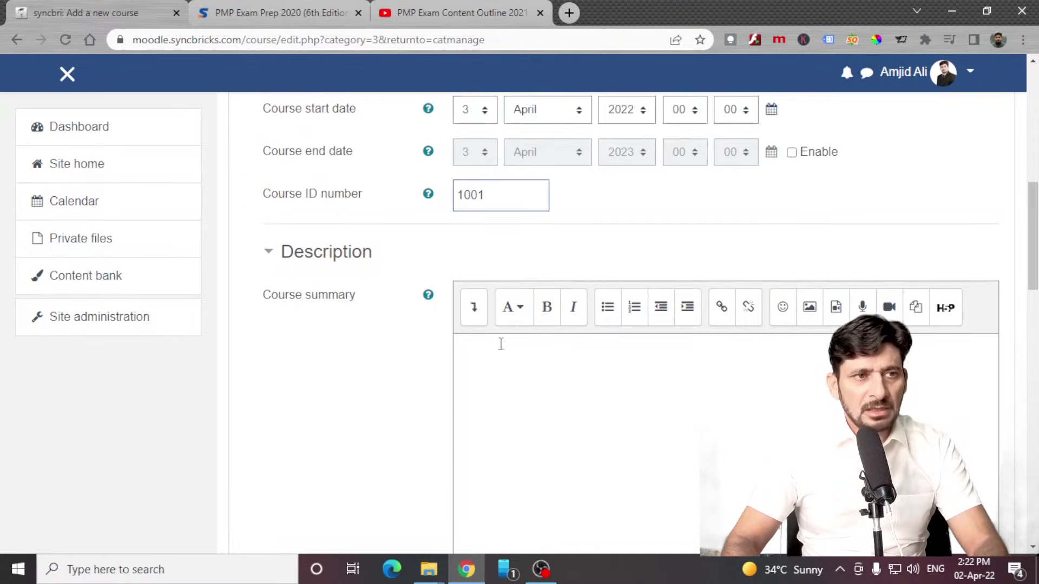
click(266, 9)
scroll(352, 272, down, 6)
scroll(222, 262, down, 5)
scroll(222, 262, up, 5)
drag(138, 337, 302, 284)
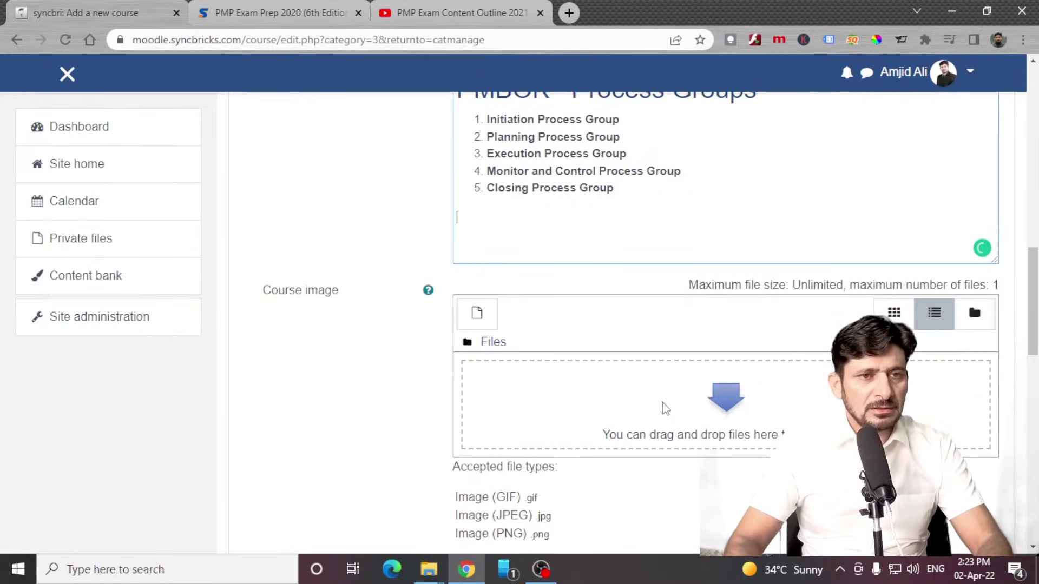
Upload the image PMP_2020_CERTIFICATION-EXAM-PRE-COURSE.png as the course image.
click(731, 401)
click(431, 248)
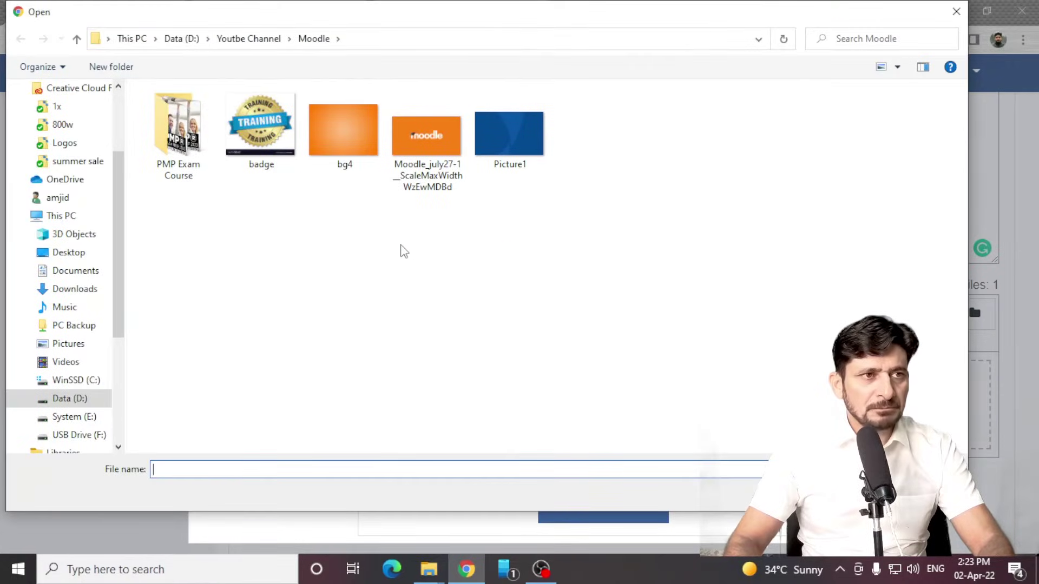
double_click(427, 143)
click(593, 506)
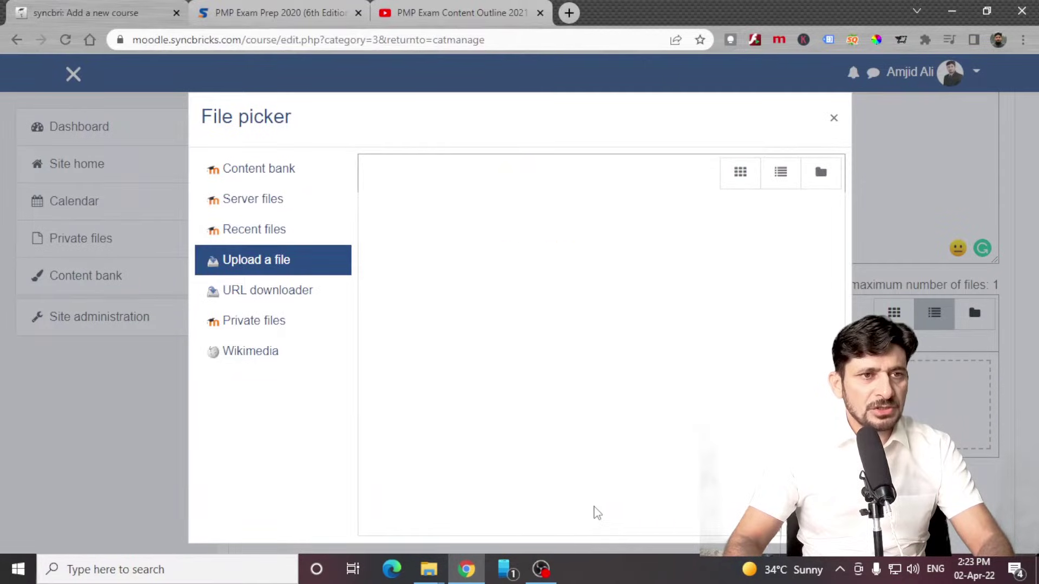
Expand the course format settings and choose Topics format for the new course.
scroll(568, 433, down, 3)
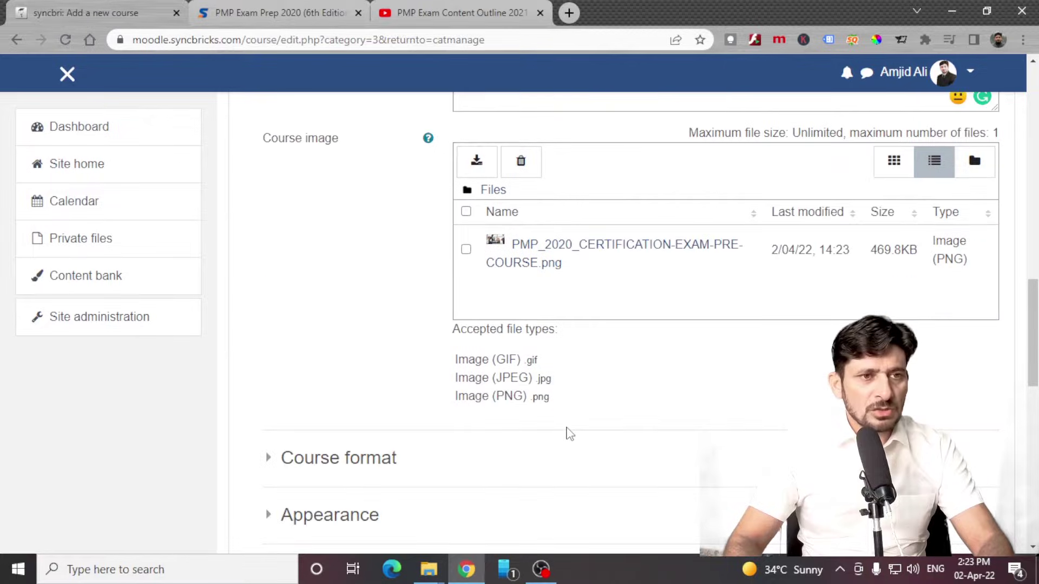
scroll(569, 433, down, 2)
click(346, 385)
click(548, 430)
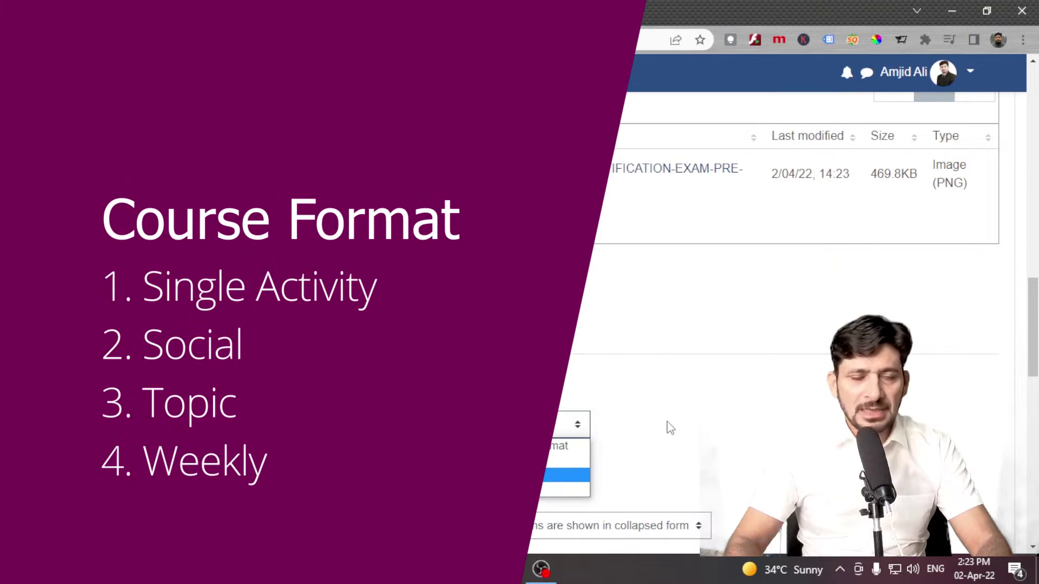
scroll(671, 427, down, 1)
scroll(670, 426, down, 3)
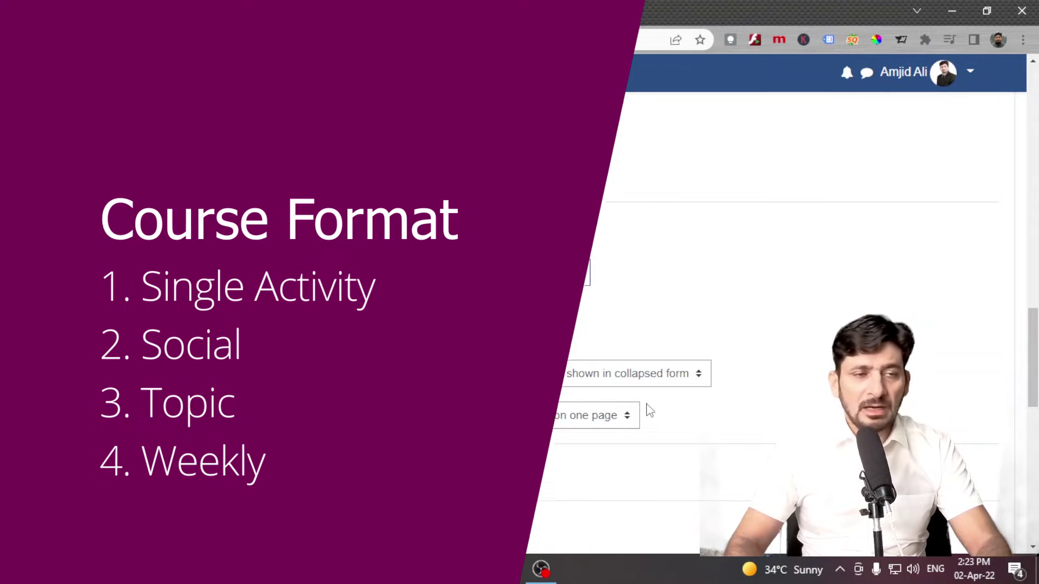
click(497, 273)
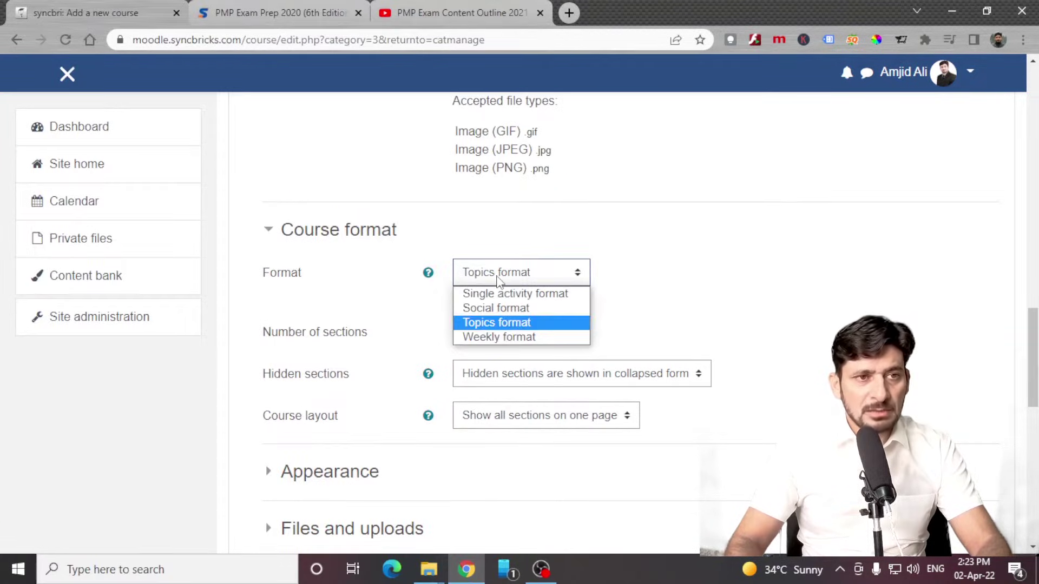
click(507, 323)
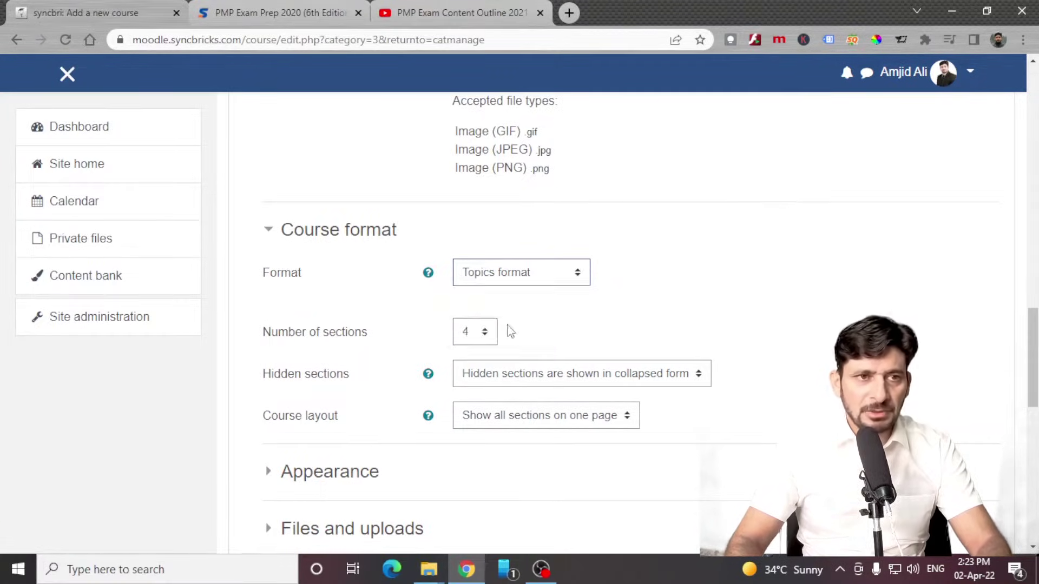
Check the PMBOK knowledge areas on the existing PMP Exam Prep 2020 page and set the new course's number of sections to 10.
click(272, 12)
scroll(180, 119, down, 4)
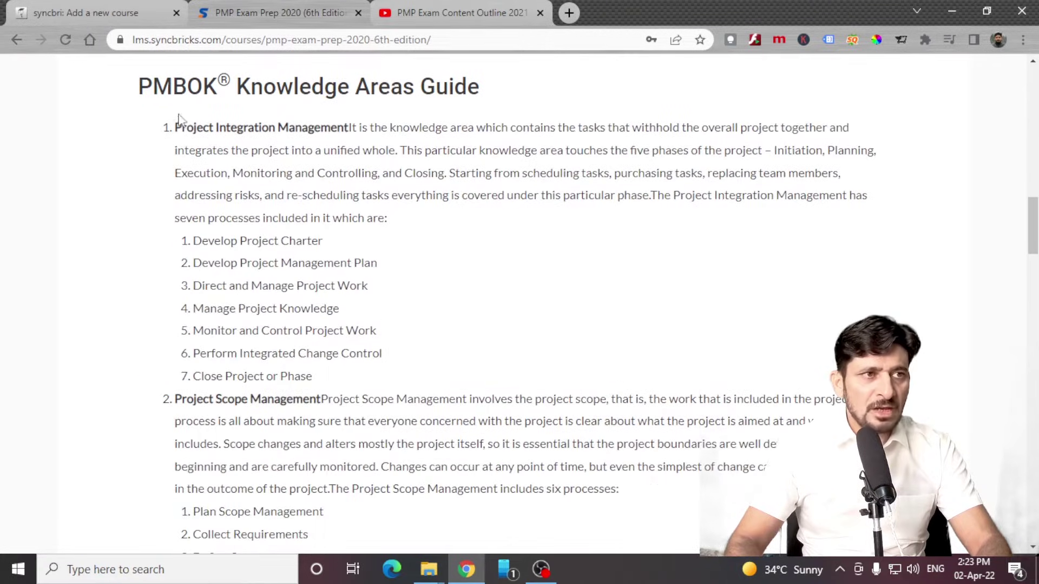
scroll(292, 217, down, 15)
scroll(287, 200, up, 6)
click(113, 11)
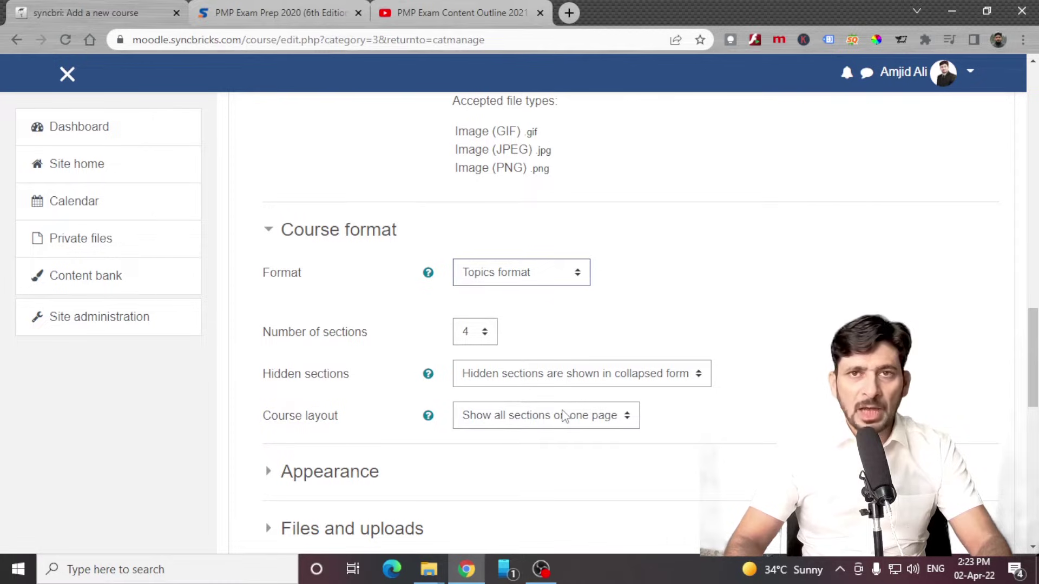
click(533, 271)
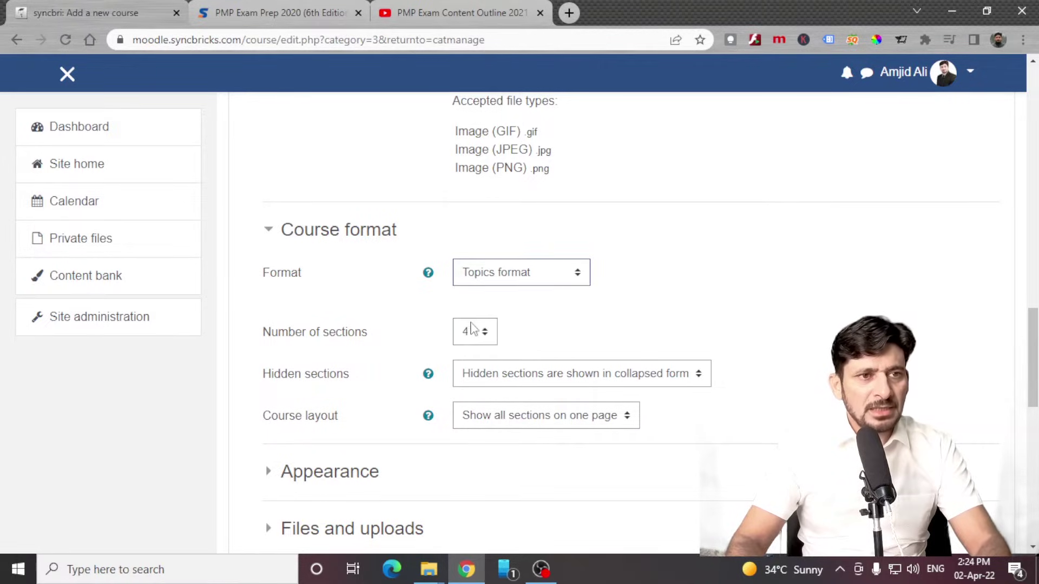
click(473, 333)
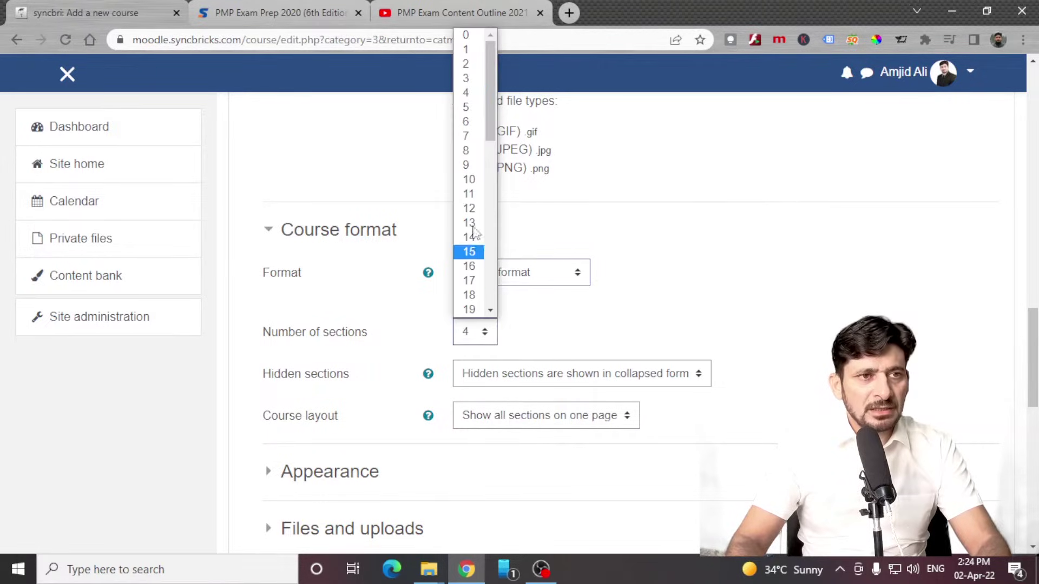
click(480, 181)
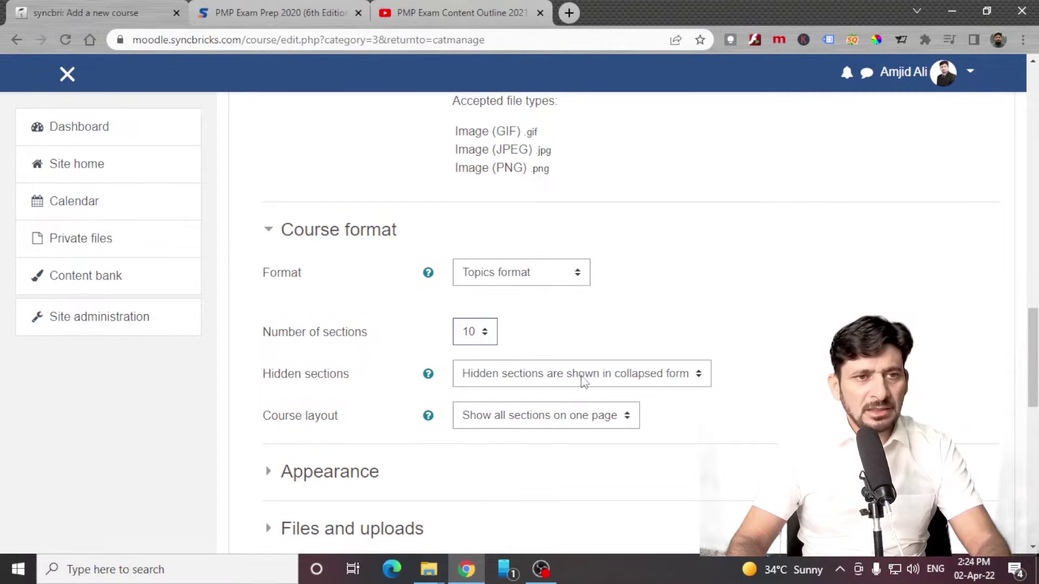
Keep hidden sections shown in collapsed form and force the course language to English (en).
click(636, 378)
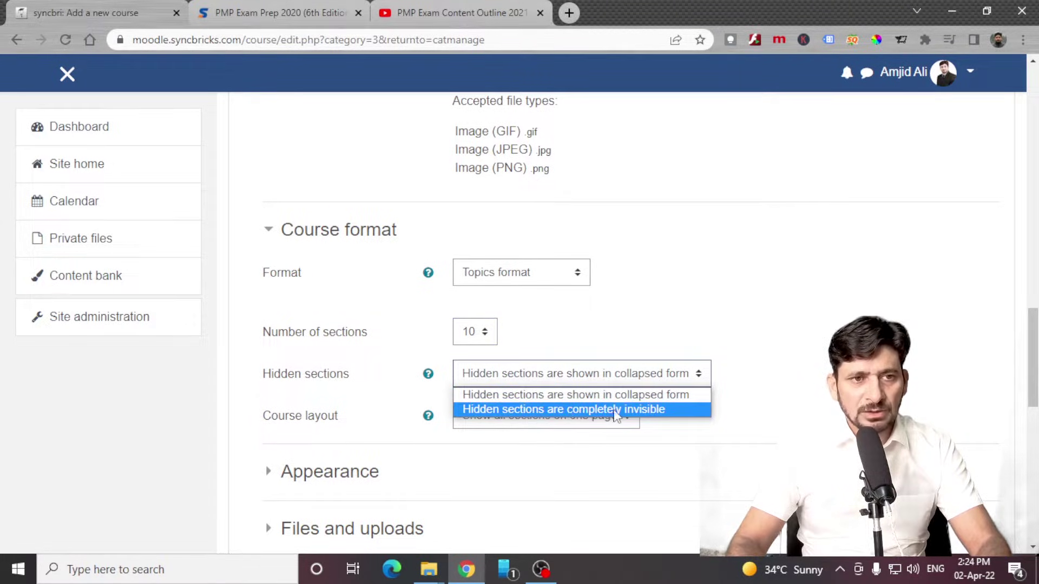
click(630, 395)
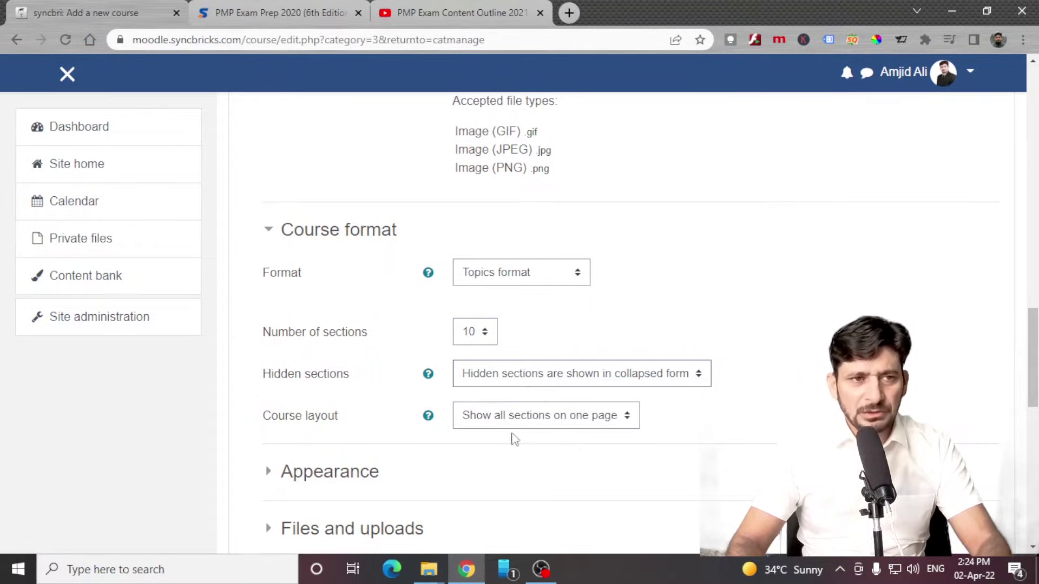
click(433, 473)
scroll(434, 473, down, 4)
click(498, 285)
click(493, 324)
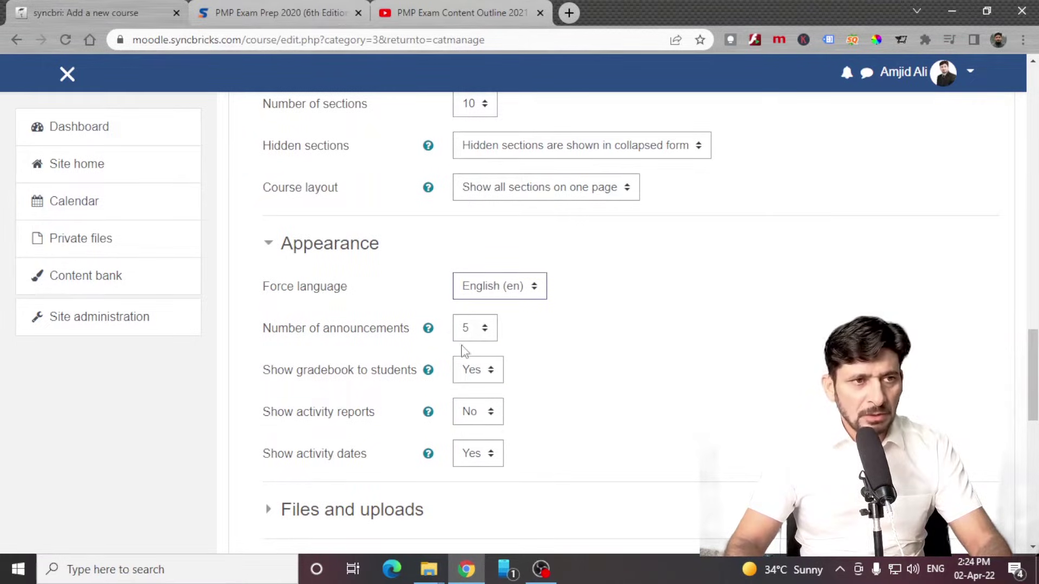
Examine the course's maximum upload size options, completion tracking settings and groups section.
scroll(423, 459, down, 3)
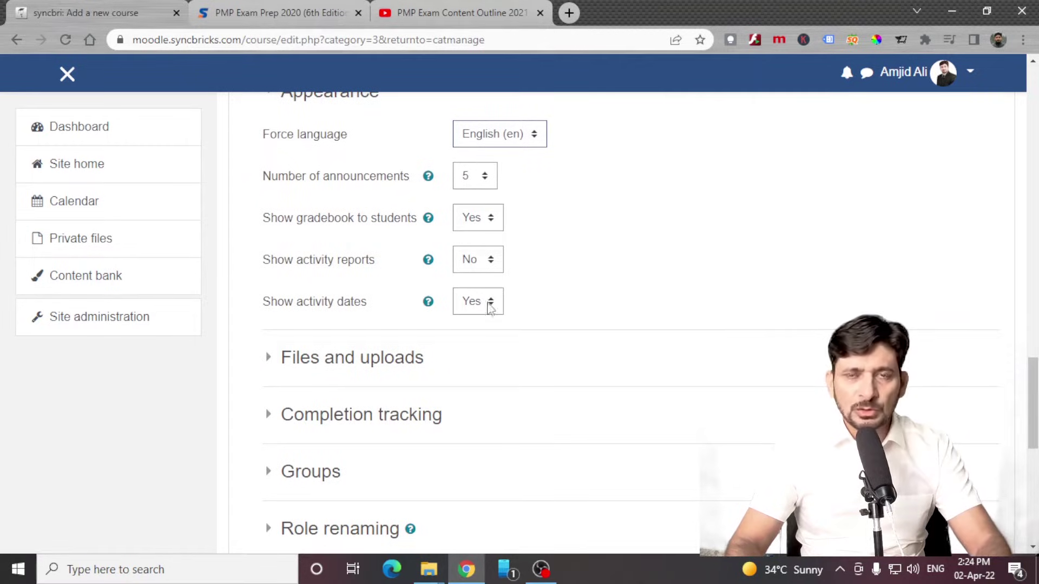
click(341, 362)
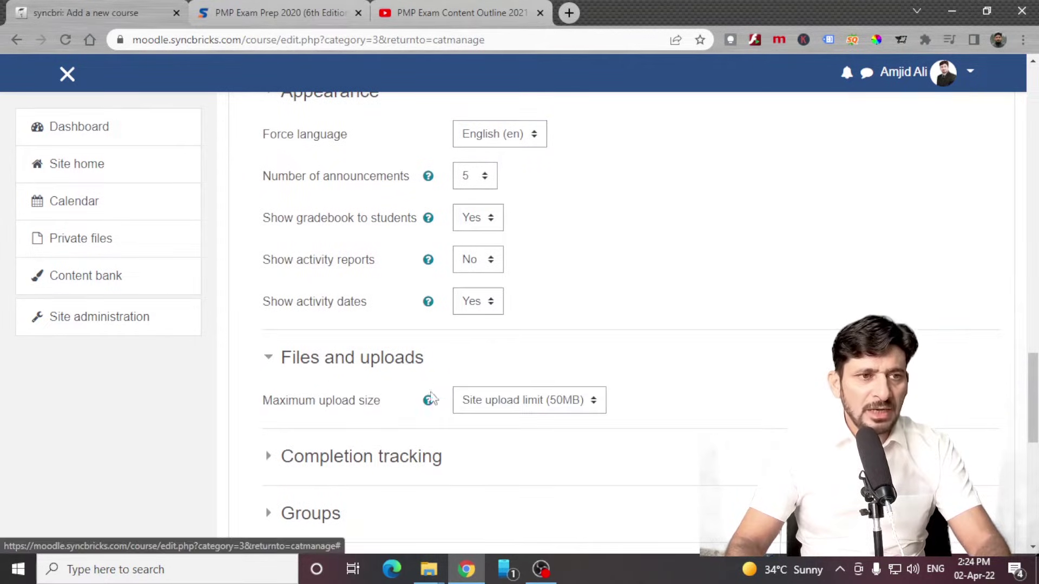
click(536, 408)
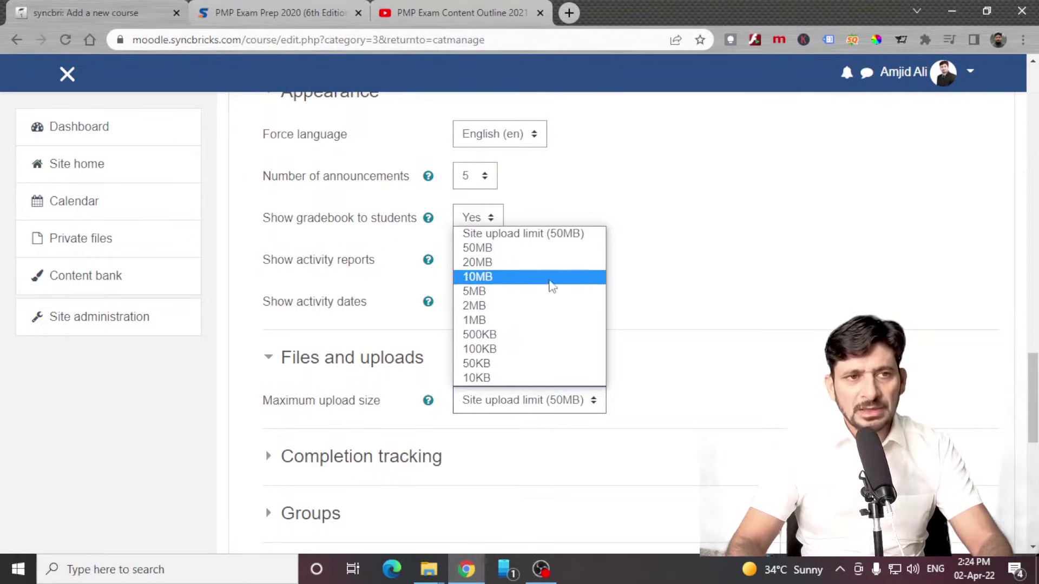
click(698, 318)
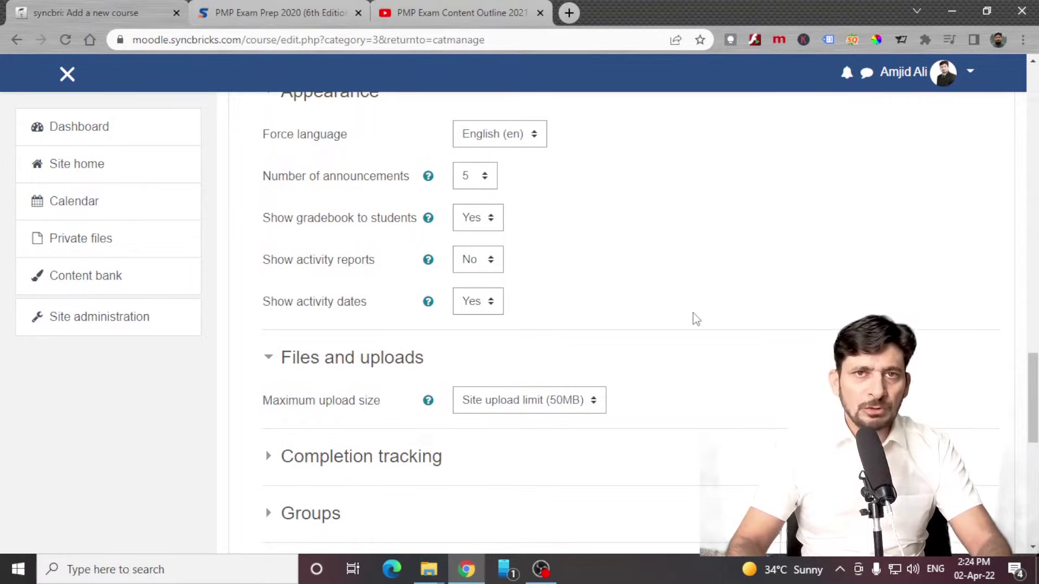
click(585, 399)
click(671, 379)
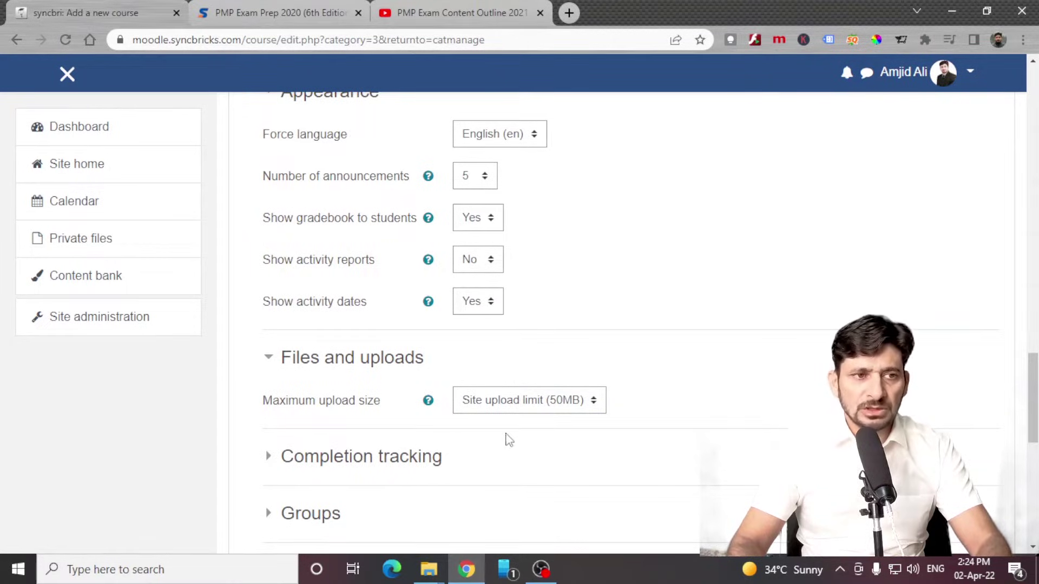
scroll(401, 463, down, 3)
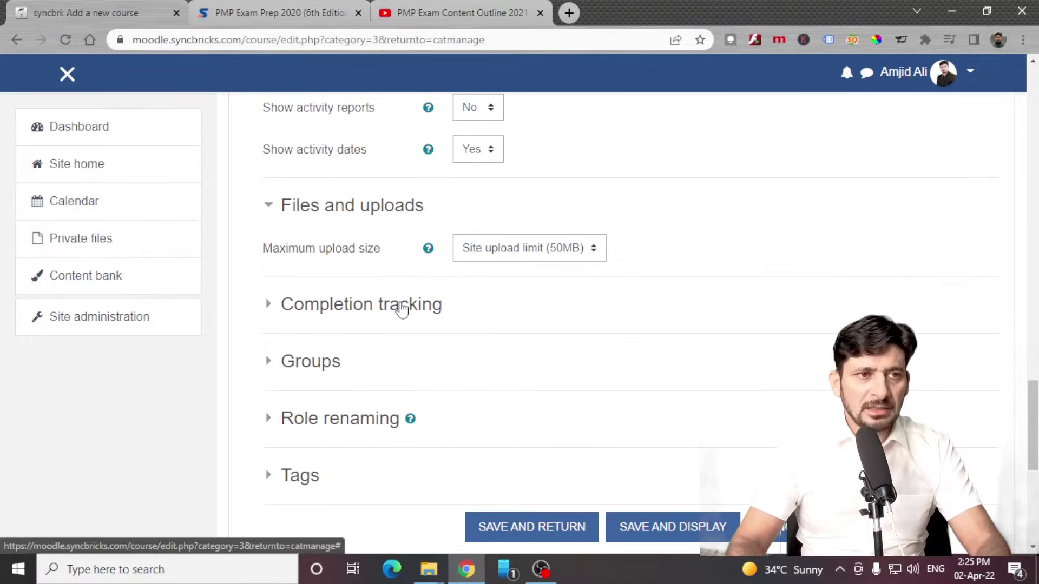
click(401, 309)
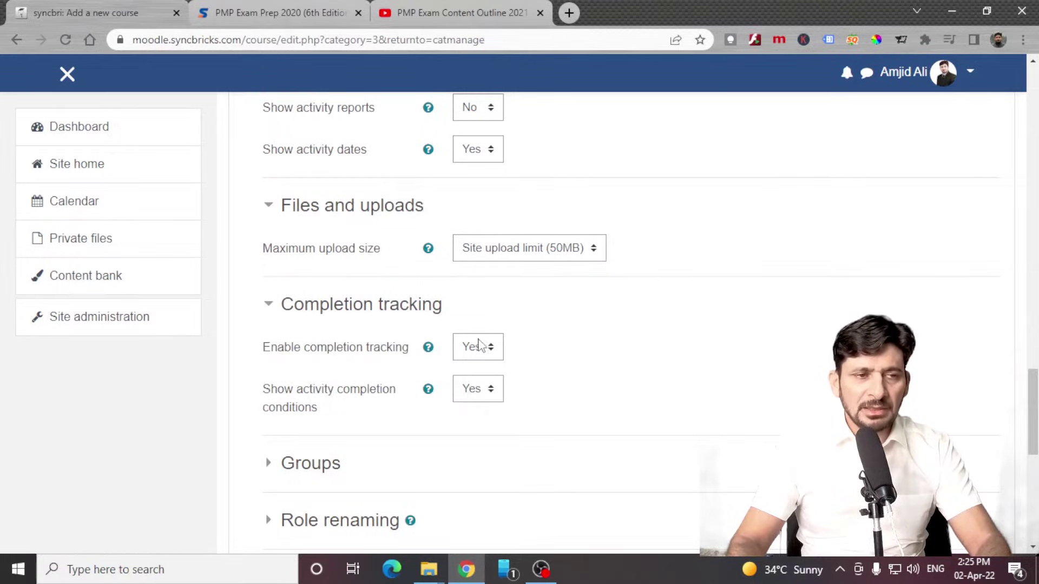
click(349, 306)
click(321, 365)
click(319, 369)
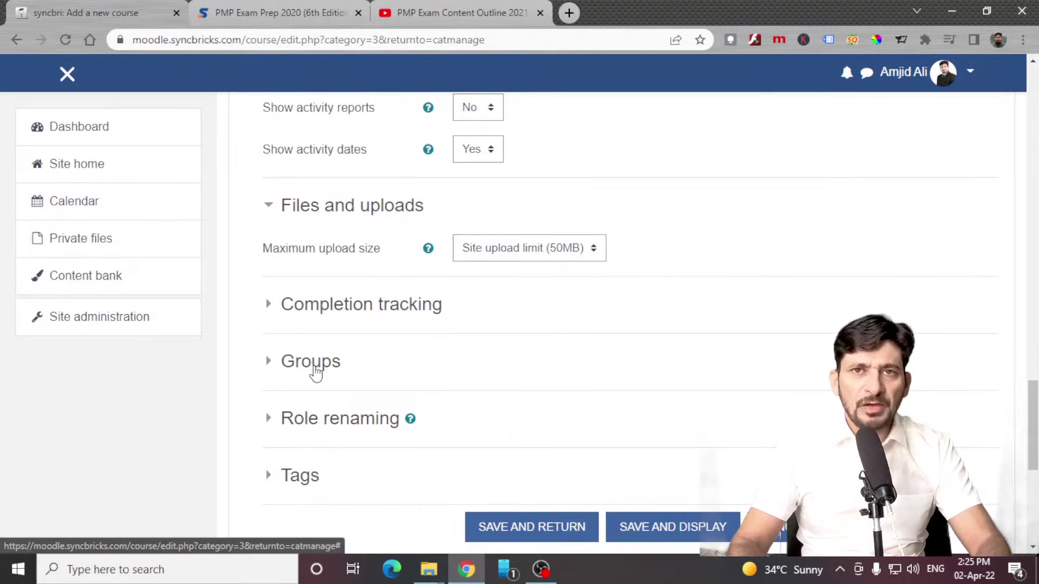
Rename the Student role to "Project Manager" for this course.
click(370, 419)
scroll(443, 414, down, 1)
scroll(443, 414, down, 2)
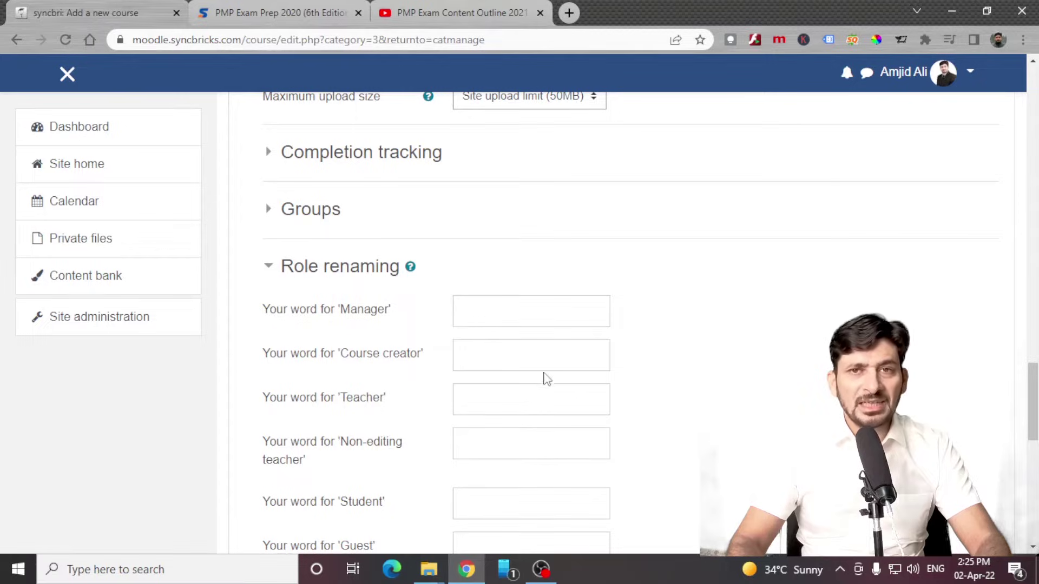
scroll(472, 355, down, 3)
click(473, 352)
text(Project Manager)
scroll(483, 304, down, 2)
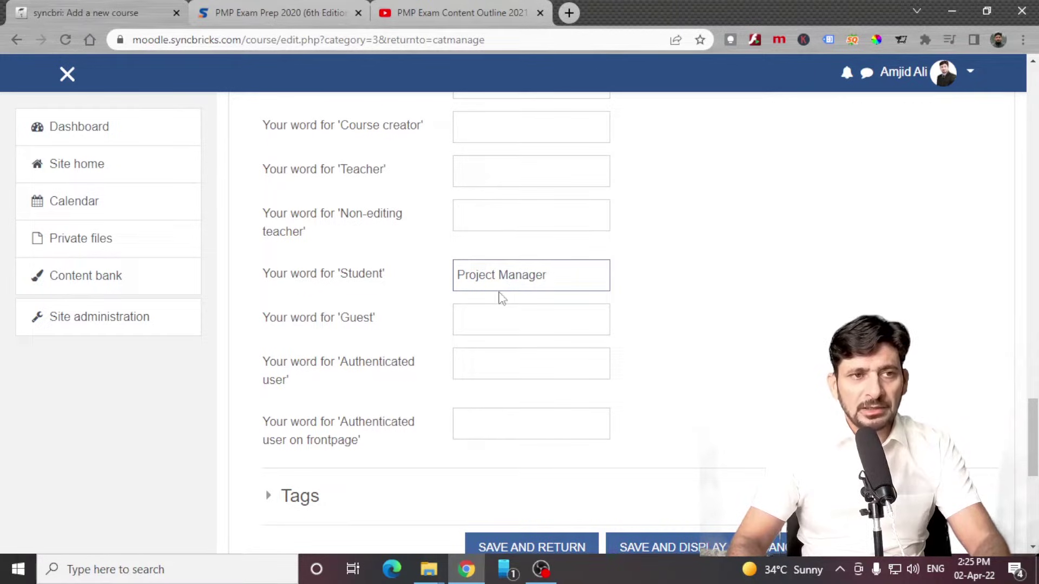
click(538, 316)
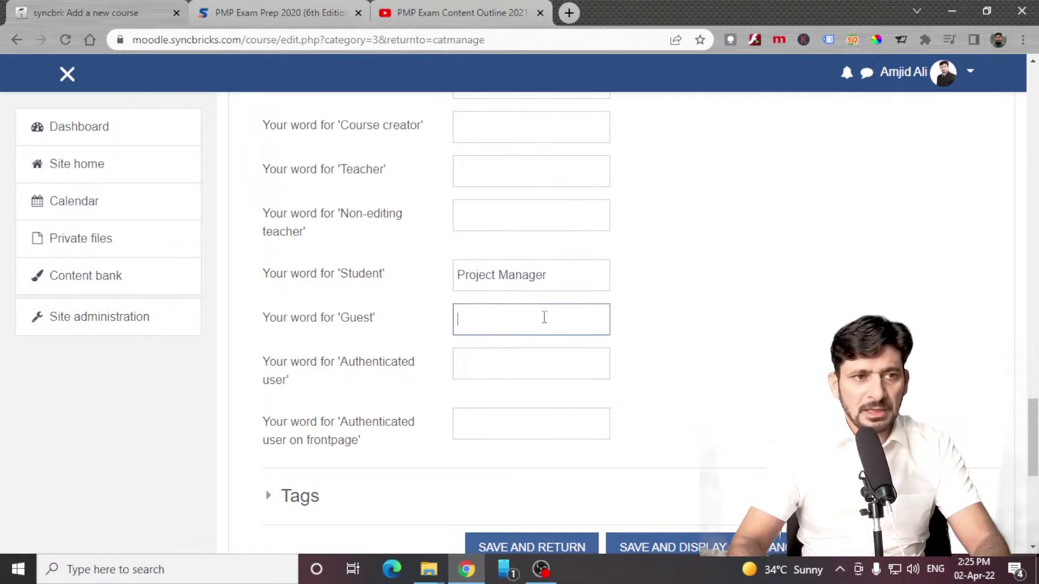
Add the course tags PMP, Project Management and PMP Exam, and save the course, returning to category management.
scroll(550, 333, down, 3)
click(323, 358)
click(517, 447)
text(PMP)
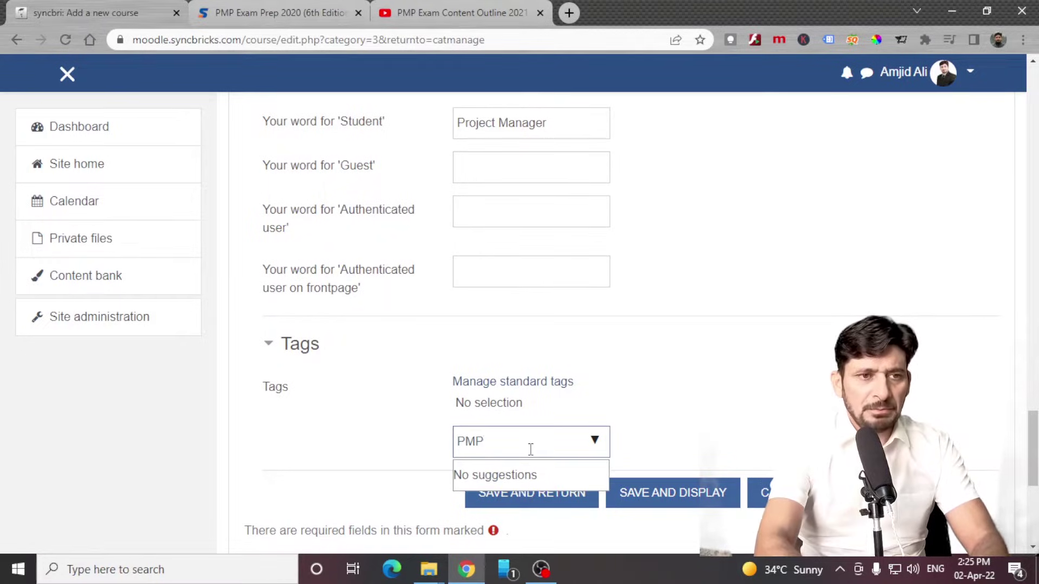
key(Return)
text(Proj)
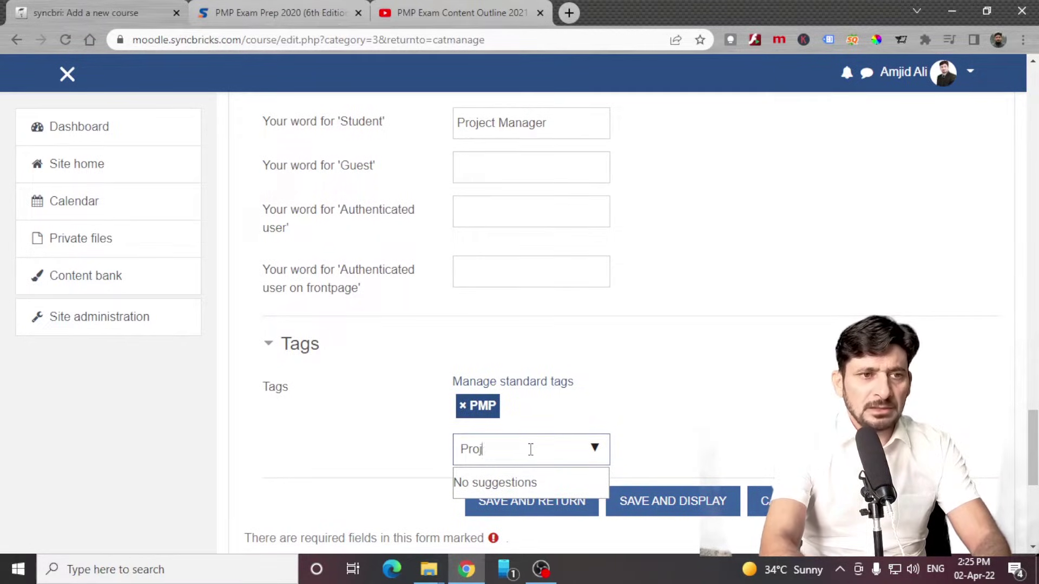
text(ect Management)
key(Return)
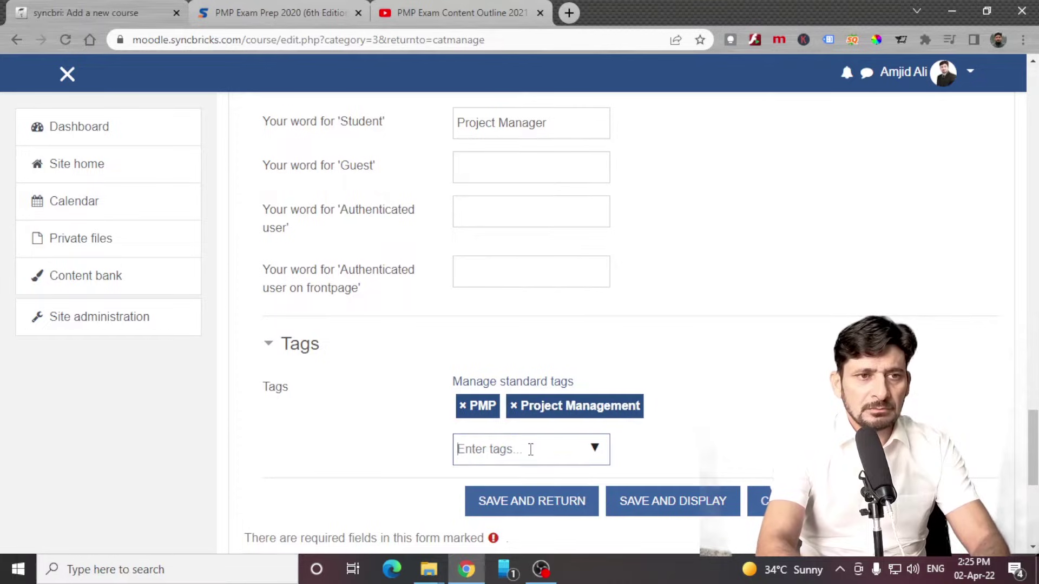
text(PMP Exam)
key(Return)
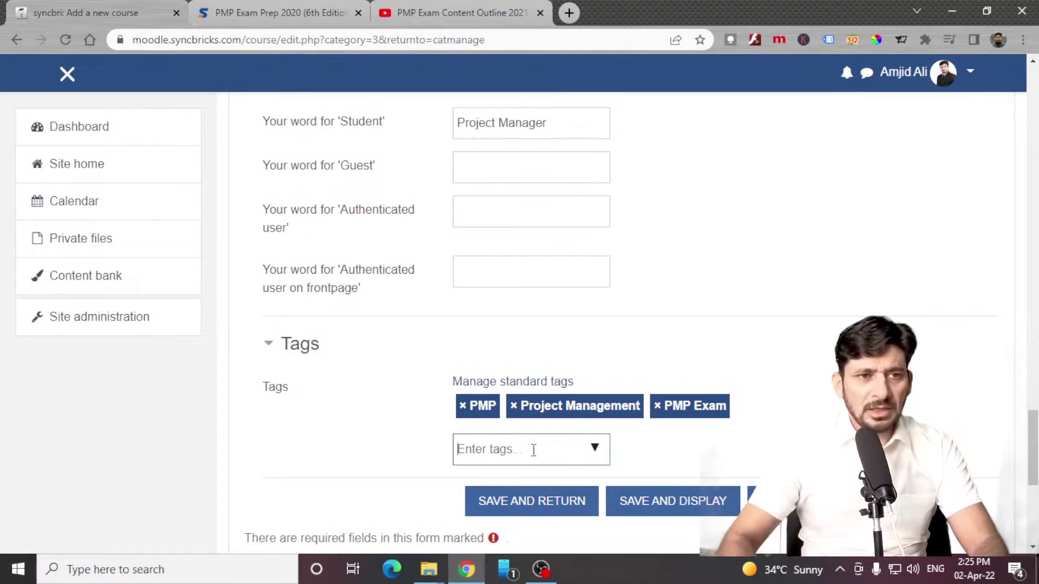
scroll(518, 460, down, 4)
click(514, 279)
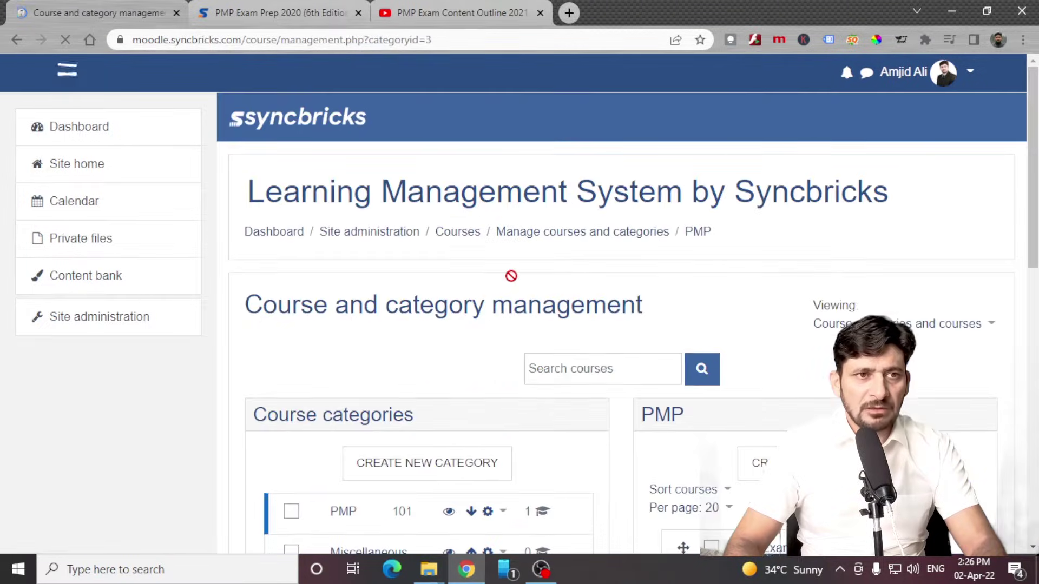
Open the settings of the PMP Exam Prep 2020 (6th Edition) course in the PMP category for editing.
scroll(633, 333, down, 4)
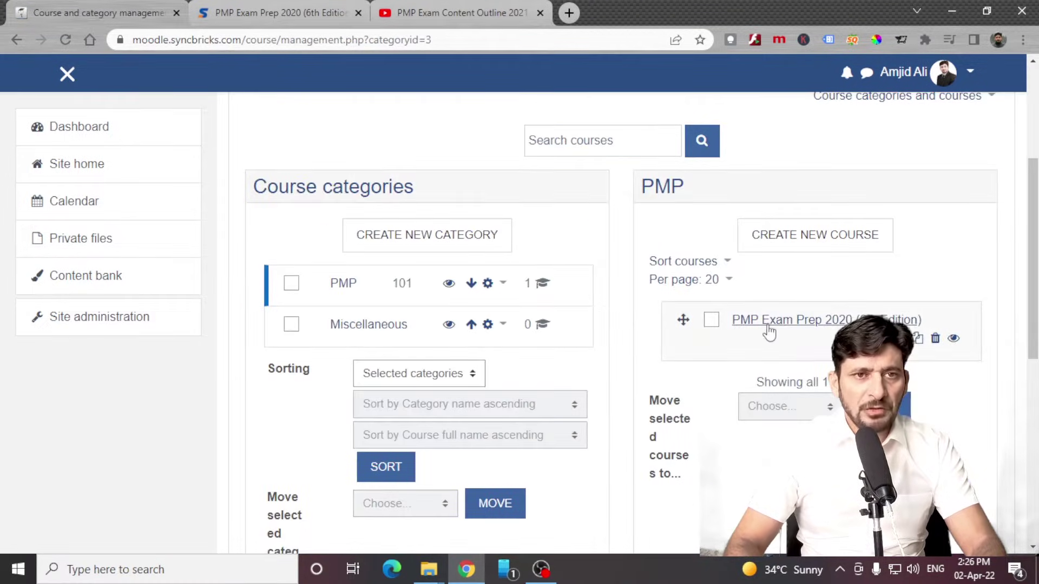
click(344, 288)
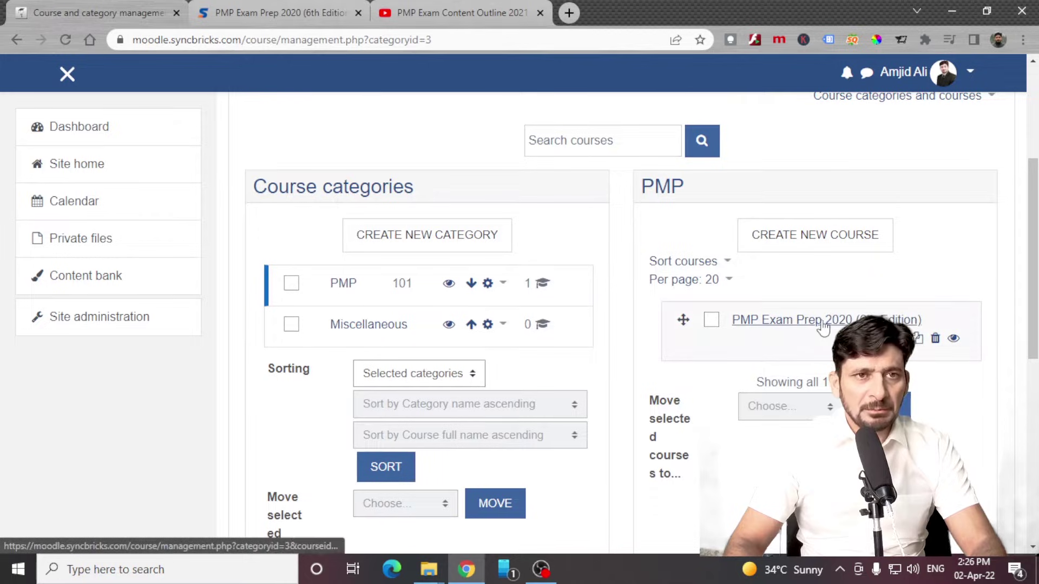
scroll(579, 341, down, 1)
scroll(514, 332, down, 5)
click(343, 361)
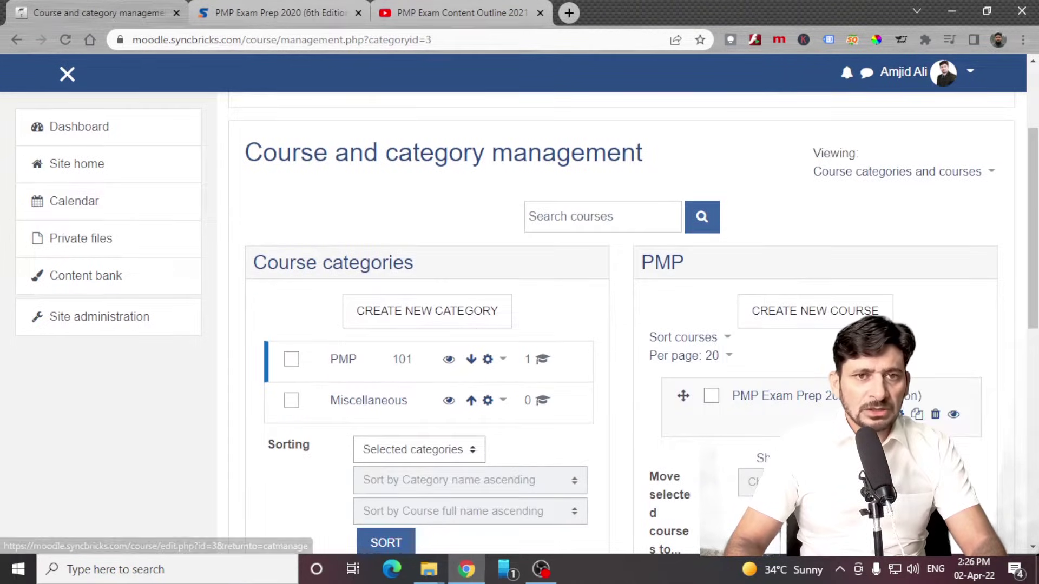
click(898, 414)
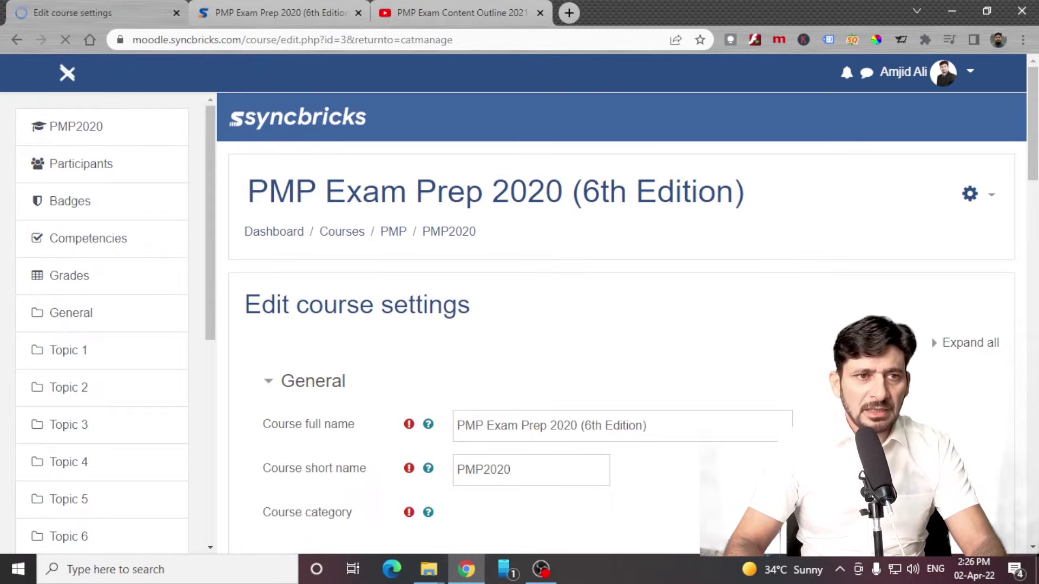
Review the course settings form and go to the PMP2020 course page.
scroll(622, 401, down, 15)
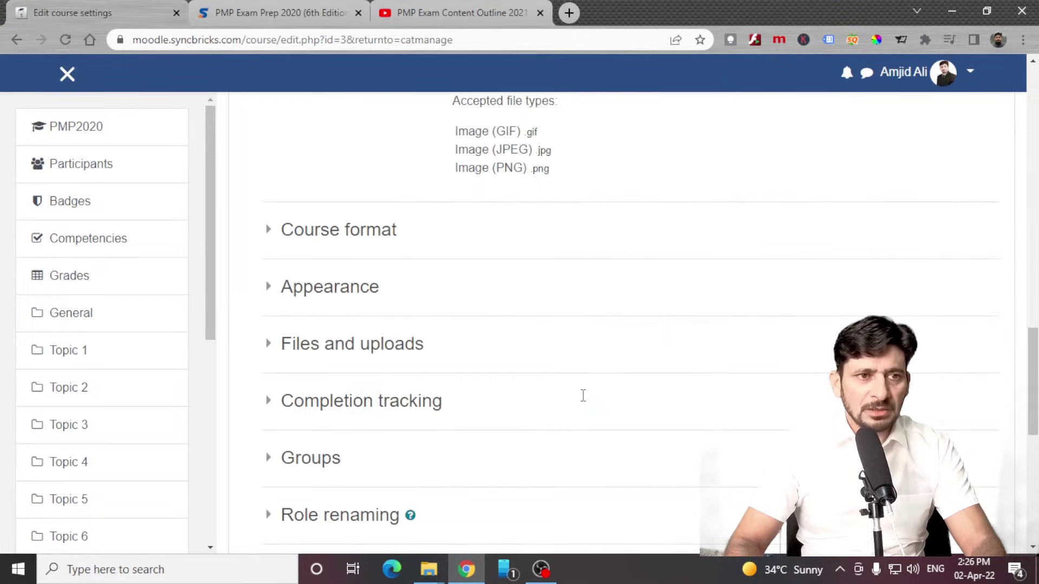
scroll(584, 401, down, 5)
scroll(584, 401, up, 20)
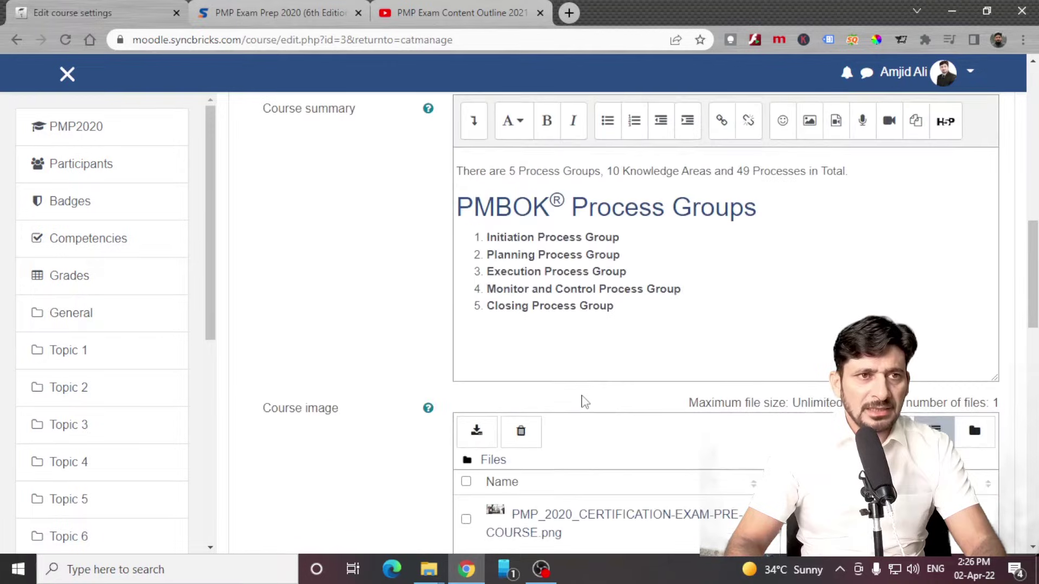
scroll(583, 401, up, 5)
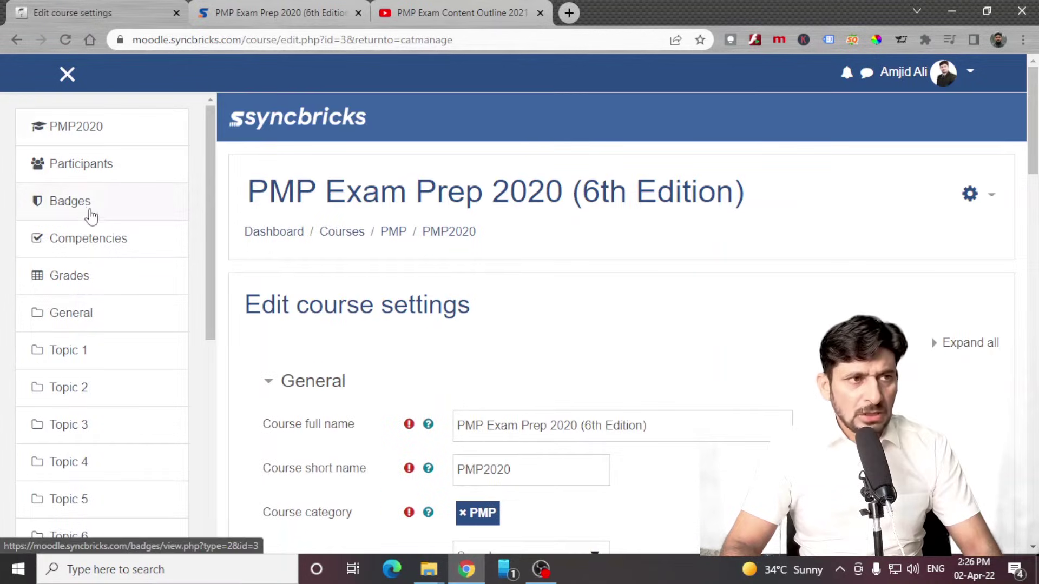
click(73, 131)
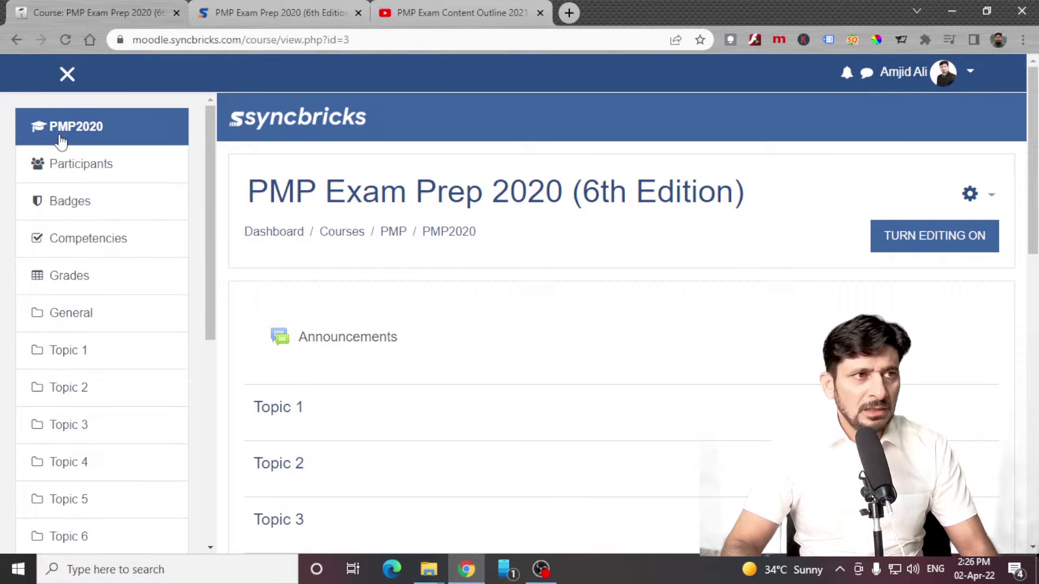
scroll(555, 199, down, 3)
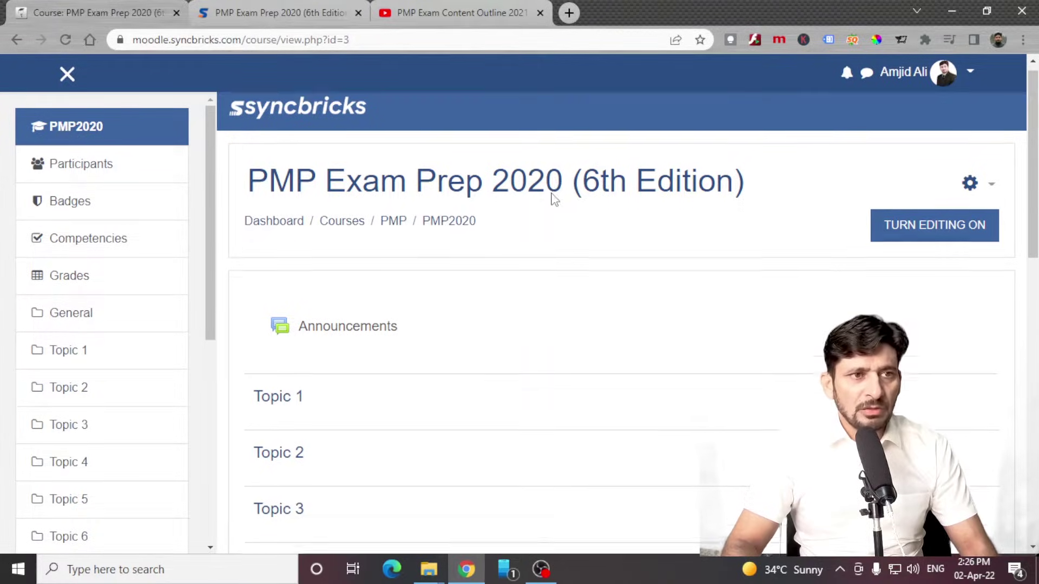
Check in an Incognito window how moodle.syncbricks.com presents the PMP course to a visitor without a login, and return to the course page.
click(568, 13)
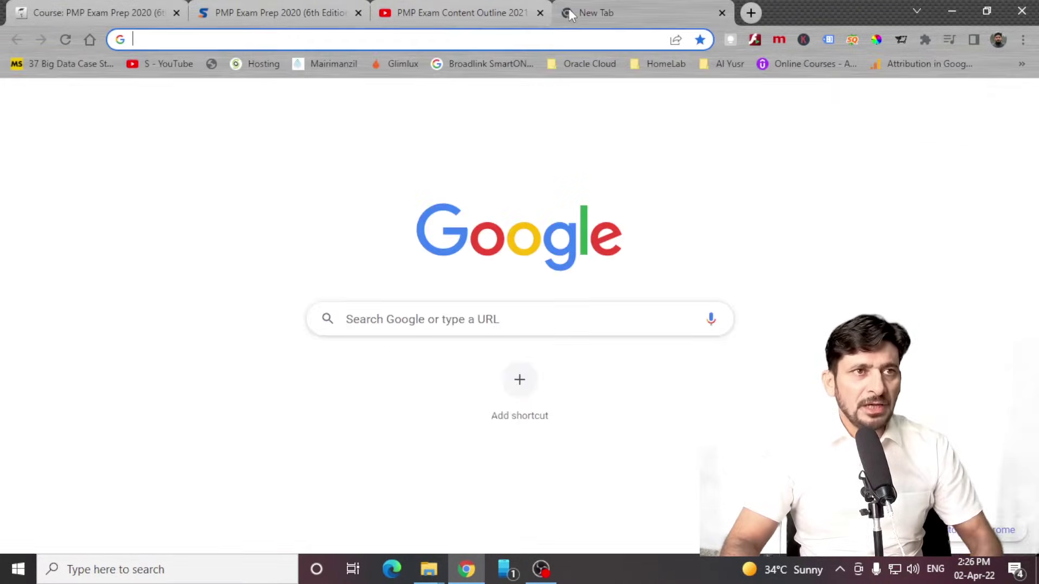
key(ctrl+shift+n)
text(moo)
key(Return)
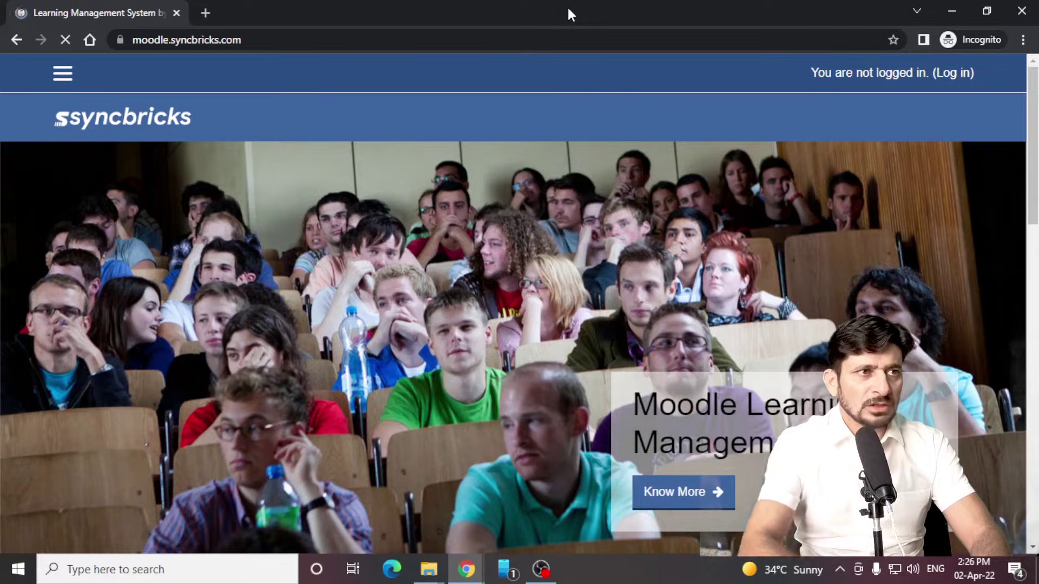
scroll(522, 280, down, 10)
scroll(436, 287, up, 3)
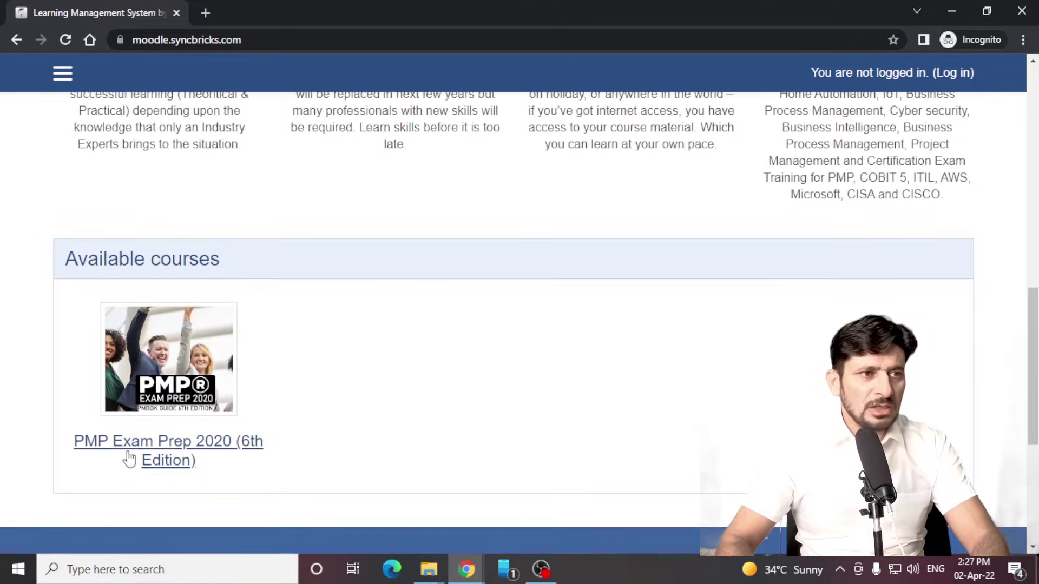
click(144, 455)
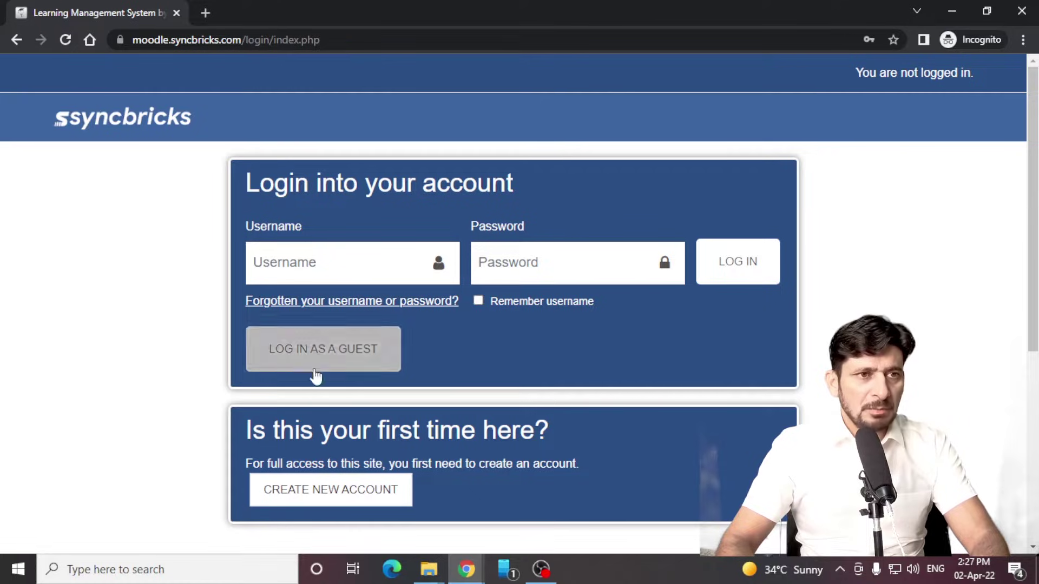
click(1019, 13)
click(93, 7)
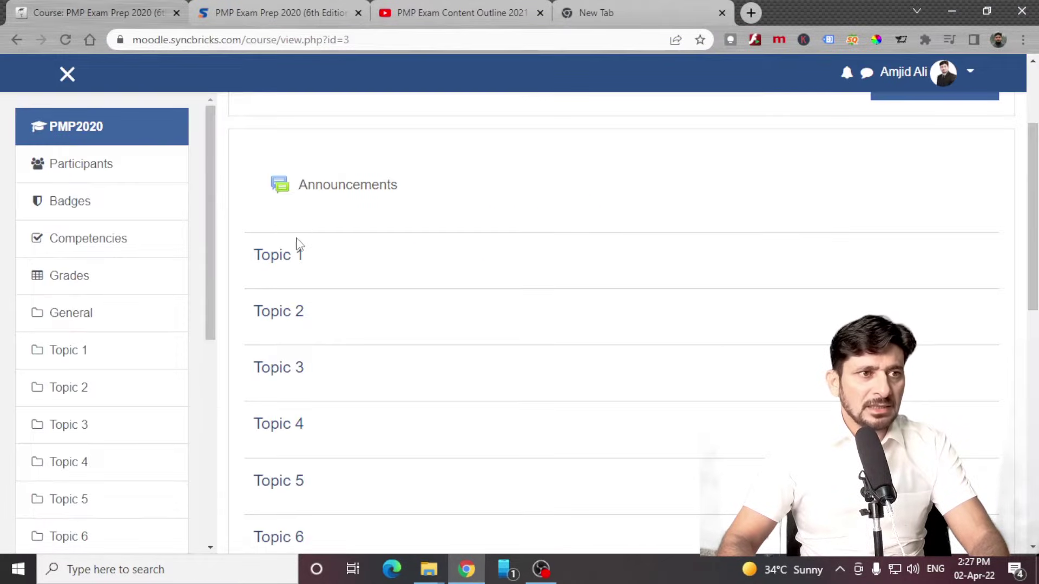
Turn editing on for the course and rename Topic 1 to "Project Integration Management", copied from the PMBOK Knowledge Areas Guide.
scroll(306, 271, up, 3)
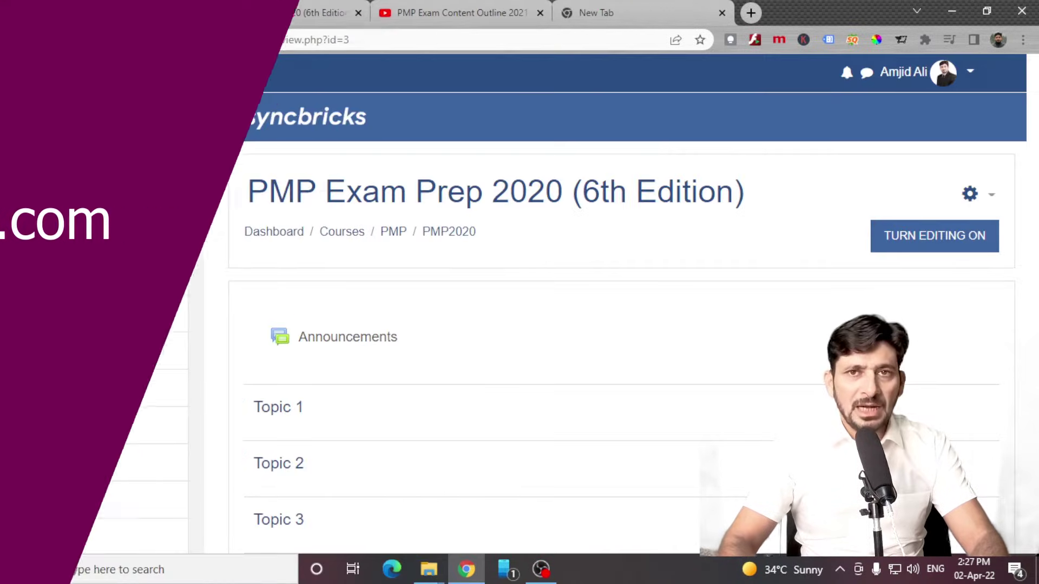
click(930, 237)
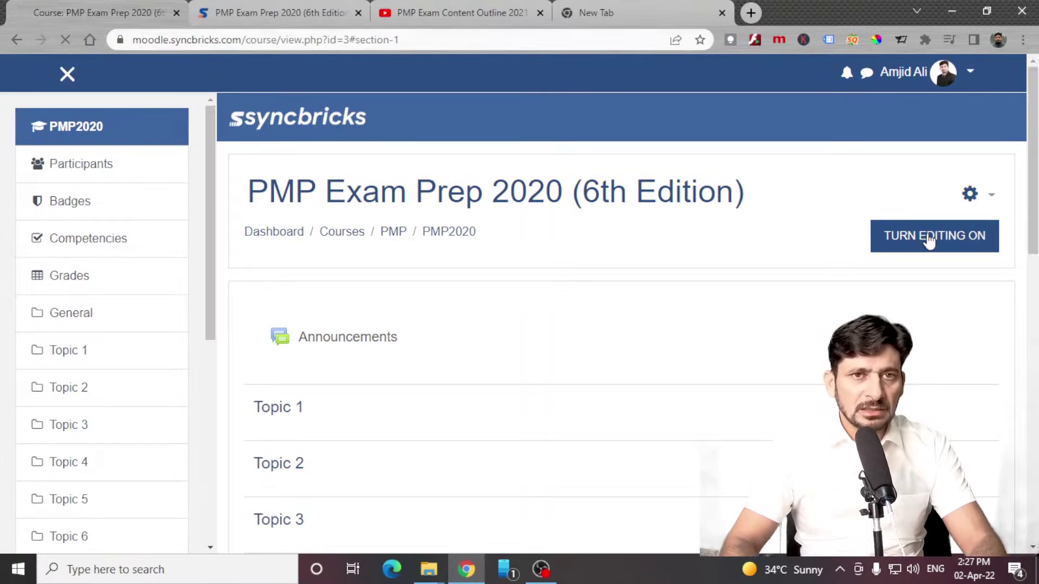
scroll(323, 405, down, 3)
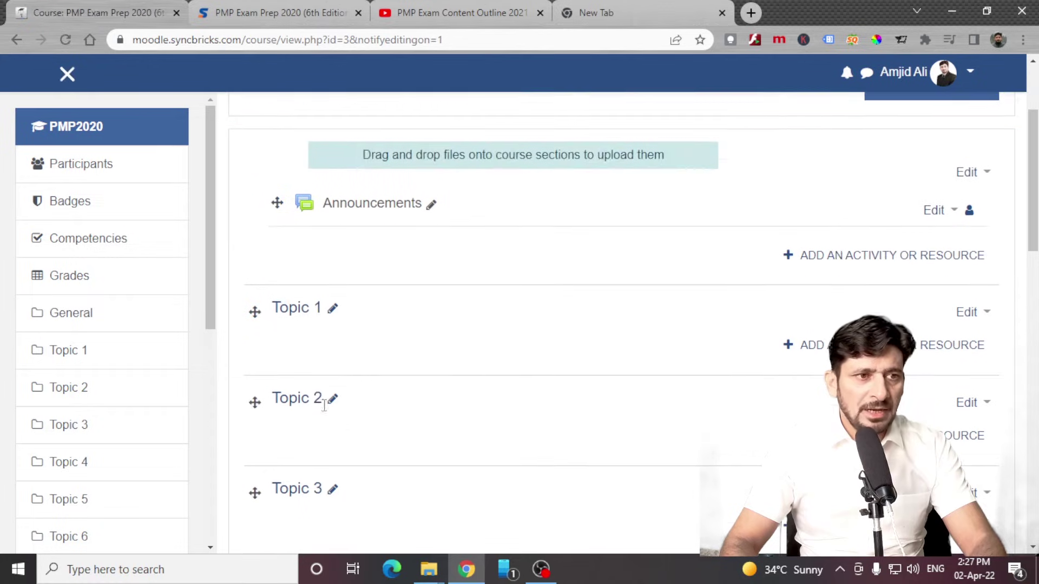
click(332, 311)
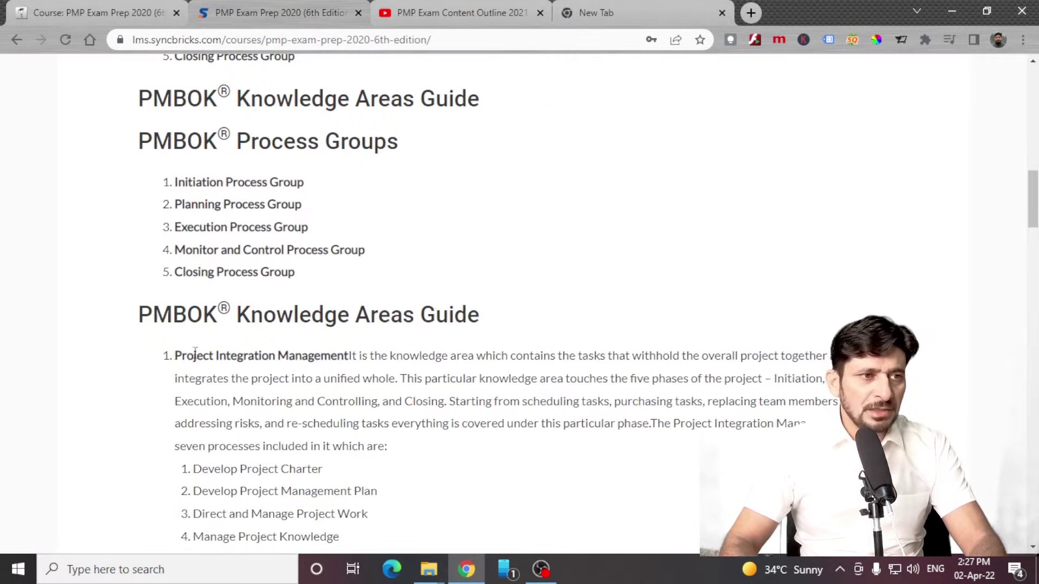
drag(176, 355, 346, 357)
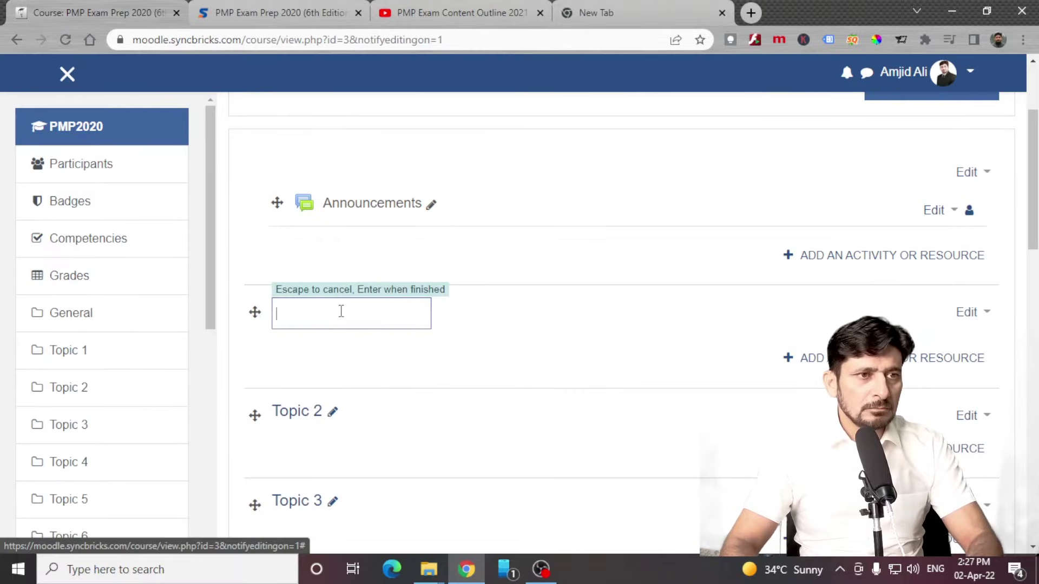
text(Project Integration Management)
key(Return)
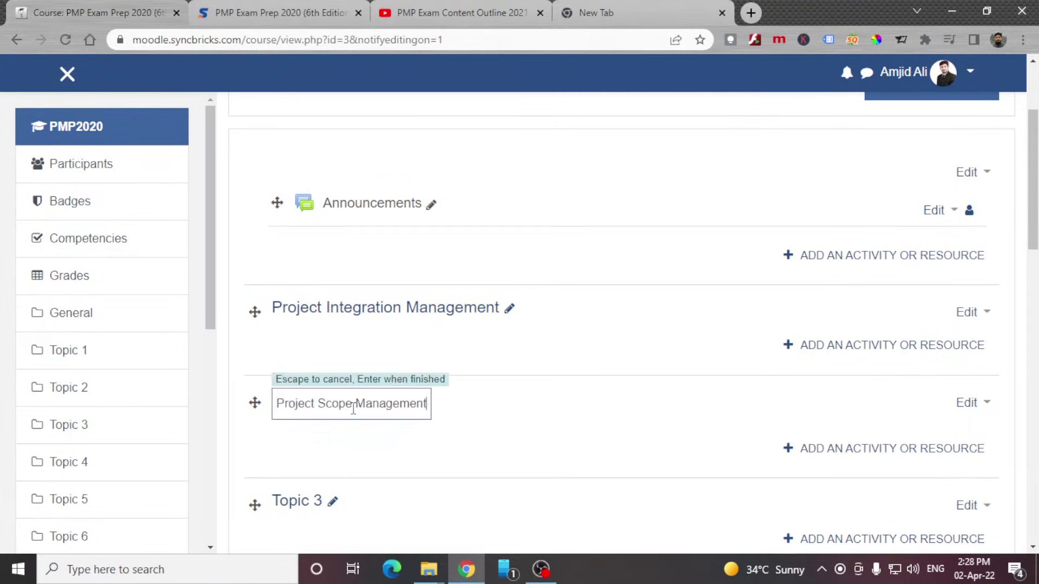
Rename the remaining topics as Project Scope, Schedule, Cost, Quality, Resource, Communications, Risk, Procurement and Stakeholder Management, following the guide's knowledge areas.
click(333, 489)
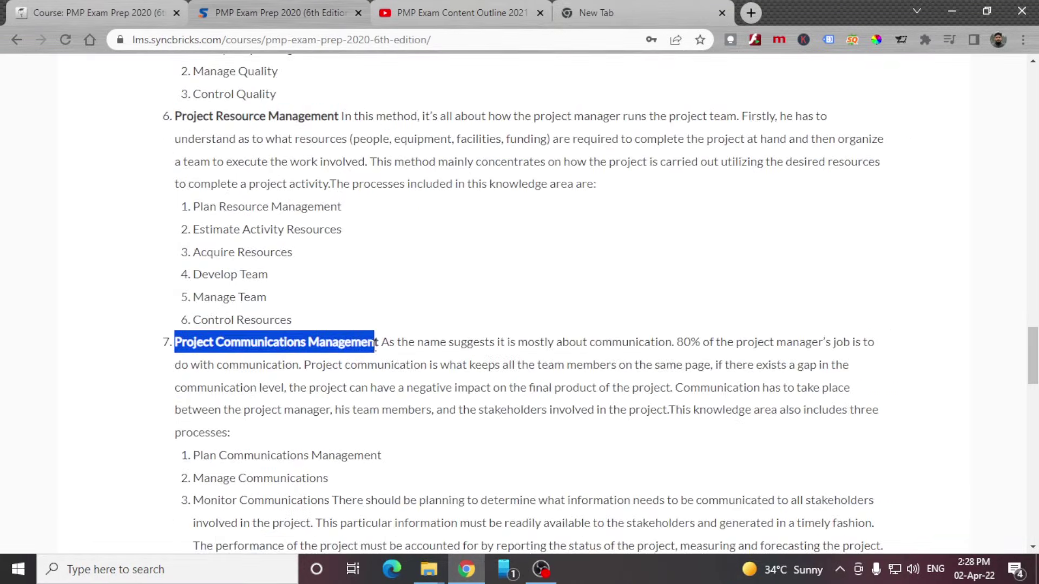
drag(175, 233, 299, 238)
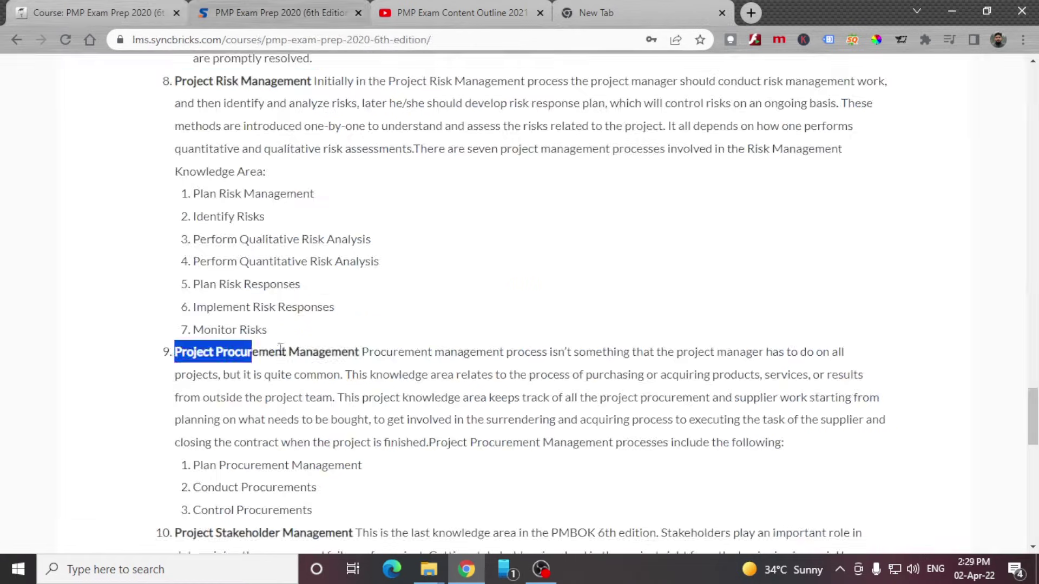
drag(175, 305, 358, 306)
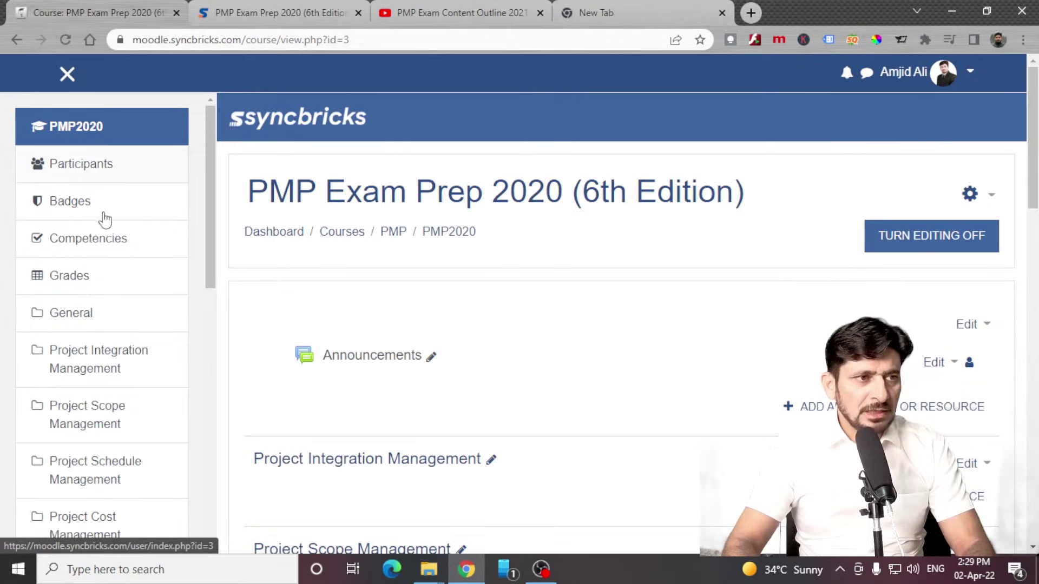
Look through the renamed sections in the course navigation and go to Project Integration Management.
scroll(85, 371, down, 5)
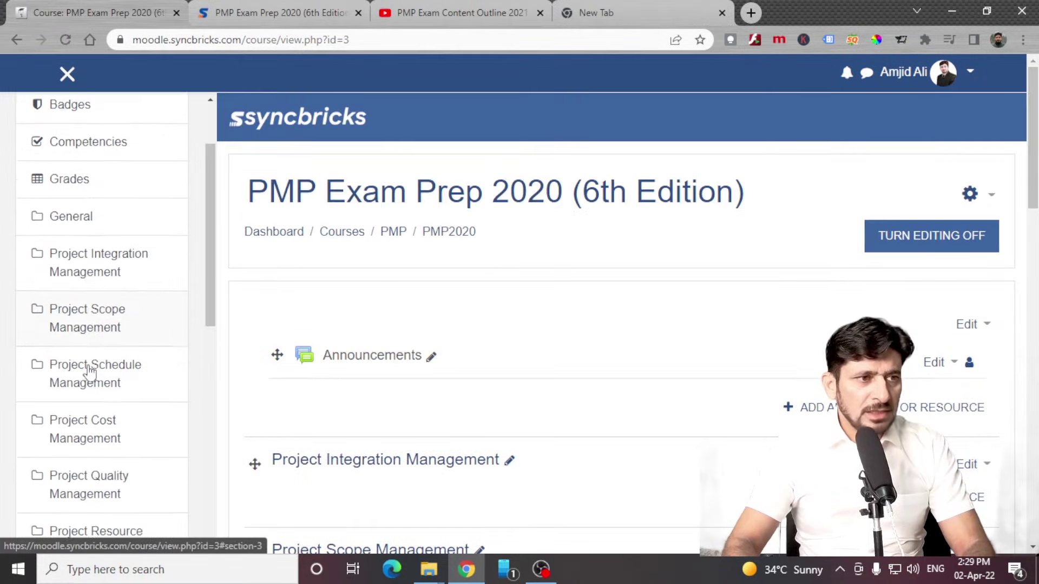
scroll(86, 374, up, 5)
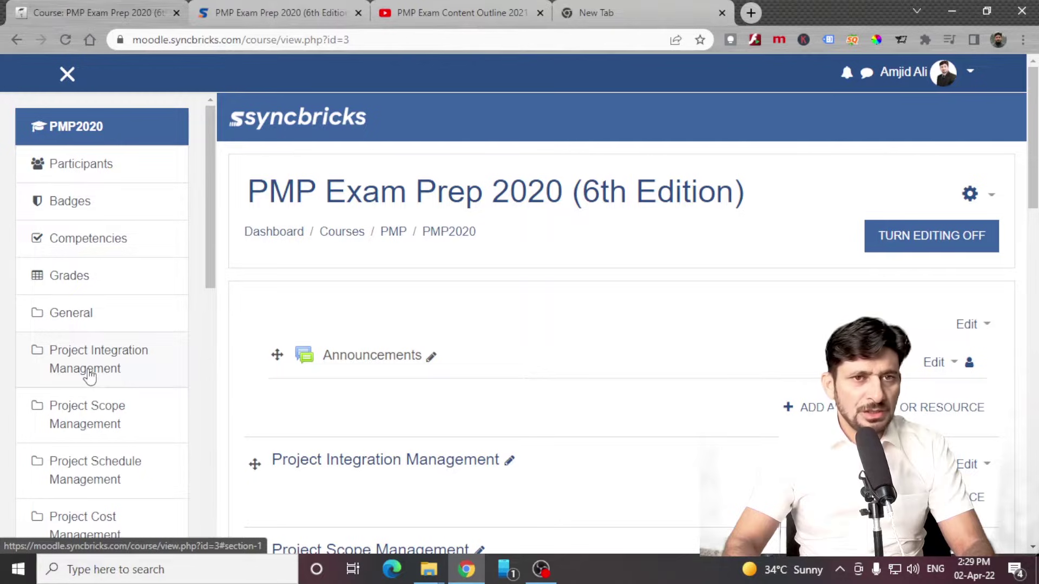
scroll(89, 374, down, 4)
click(86, 208)
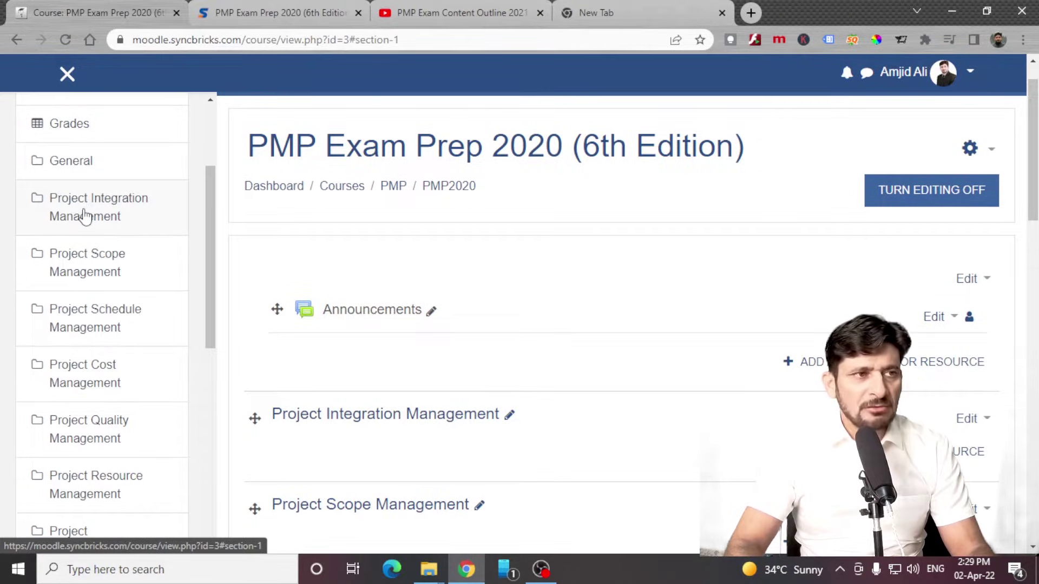
click(85, 215)
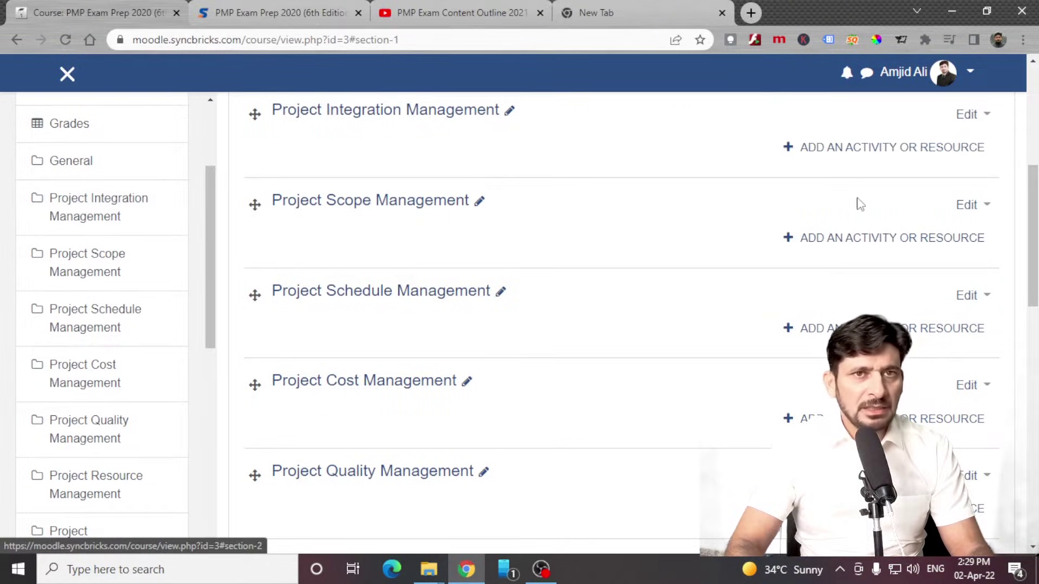
Fill the Project Integration Management section's summary with its description and process list from the PMBOK Knowledge Areas Guide web page, and save it.
scroll(985, 153, up, 3)
click(969, 266)
click(949, 304)
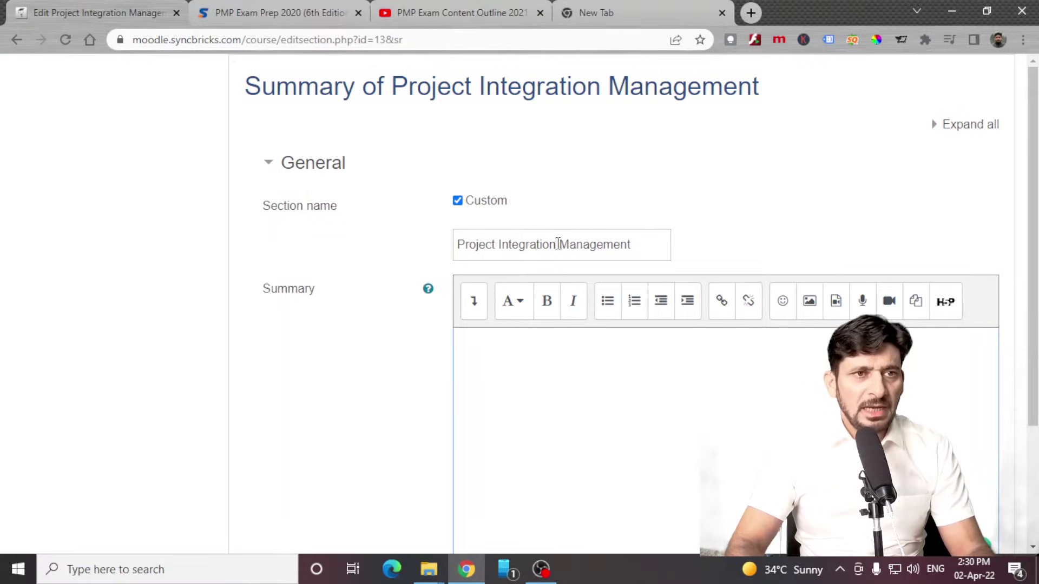
click(247, 5)
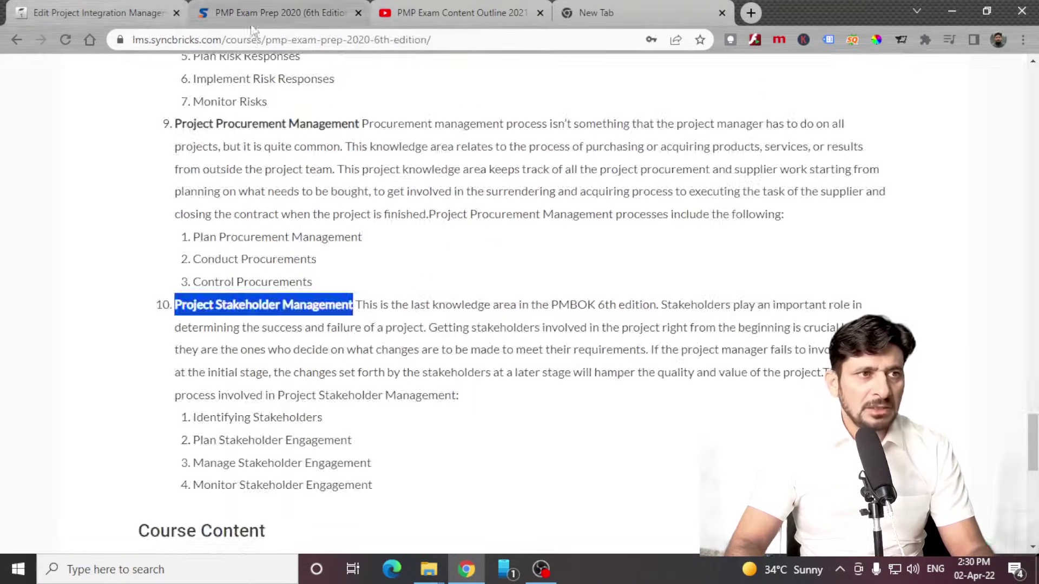
scroll(235, 253, up, 20)
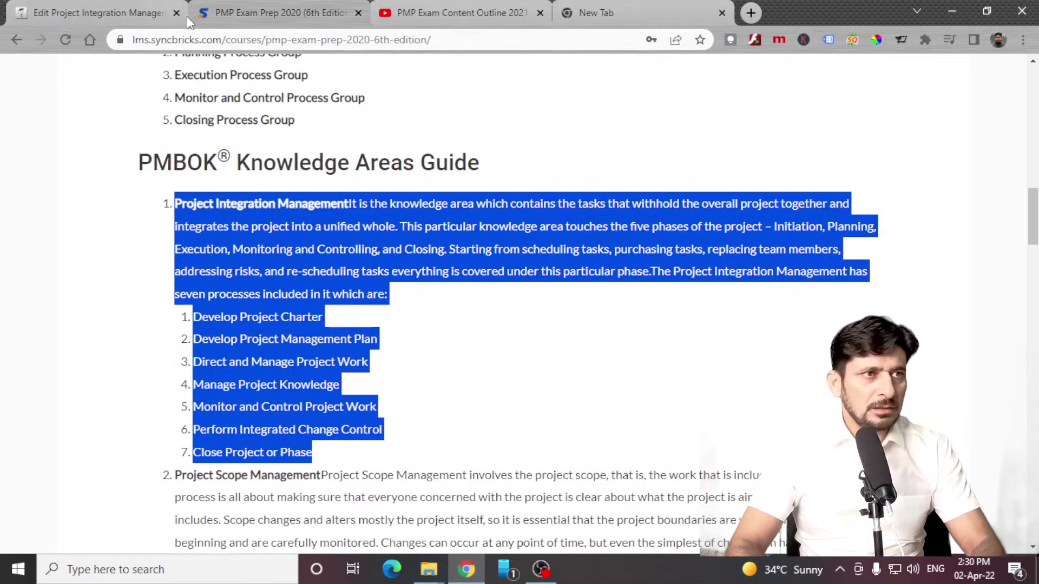
click(119, 16)
click(548, 373)
key(ctrl+v)
scroll(549, 373, down, 5)
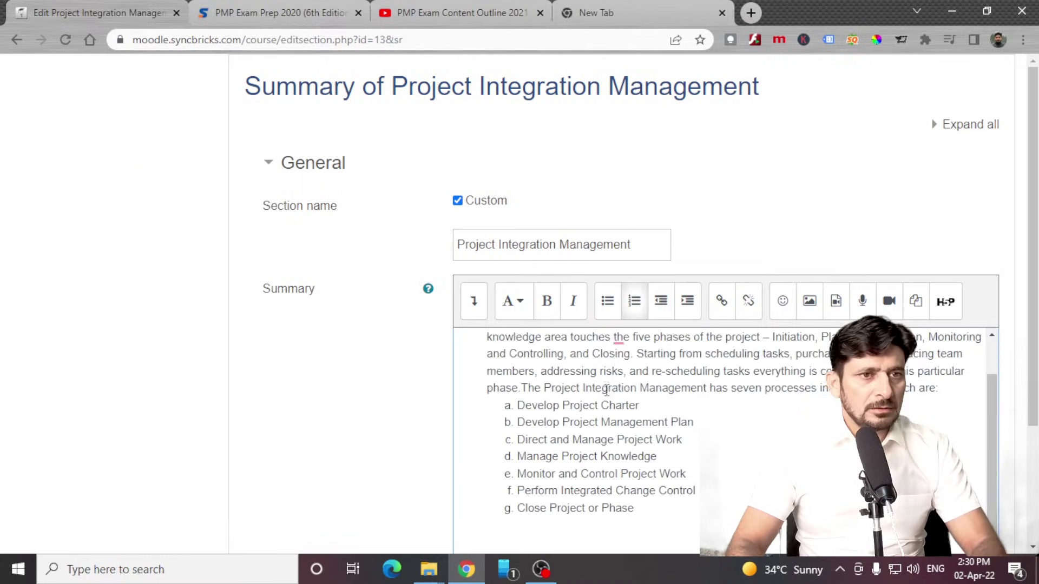
click(543, 503)
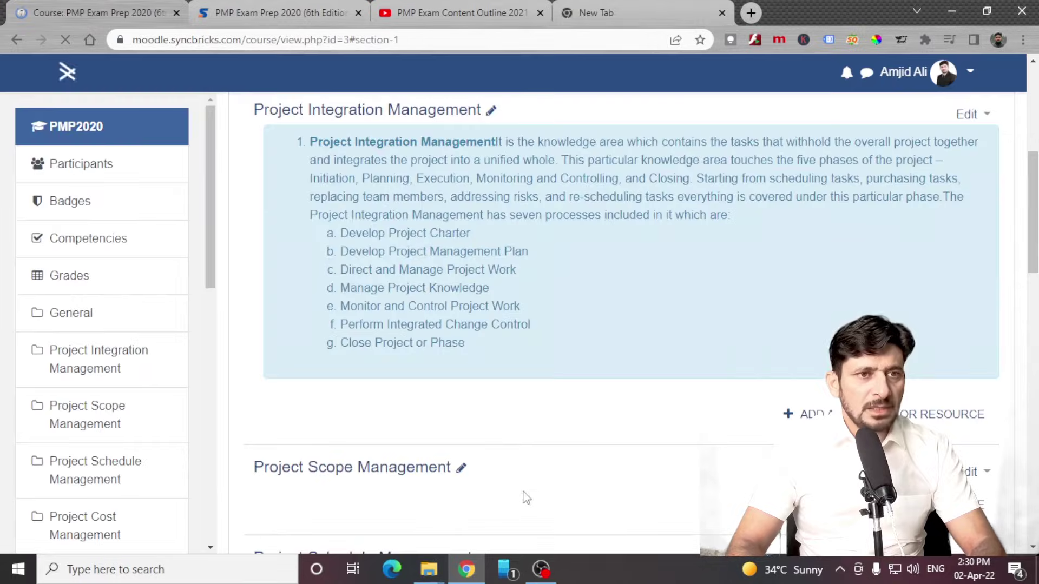
Review the section summary on the course page and browse the activities and resources that can be added to Project Integration Management.
scroll(456, 327, down, 6)
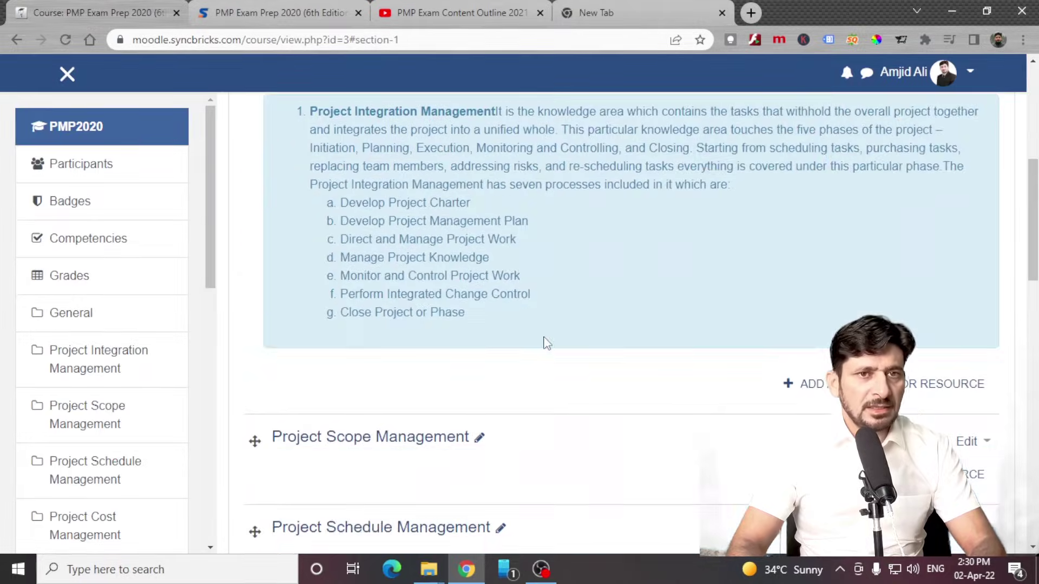
scroll(566, 328, up, 2)
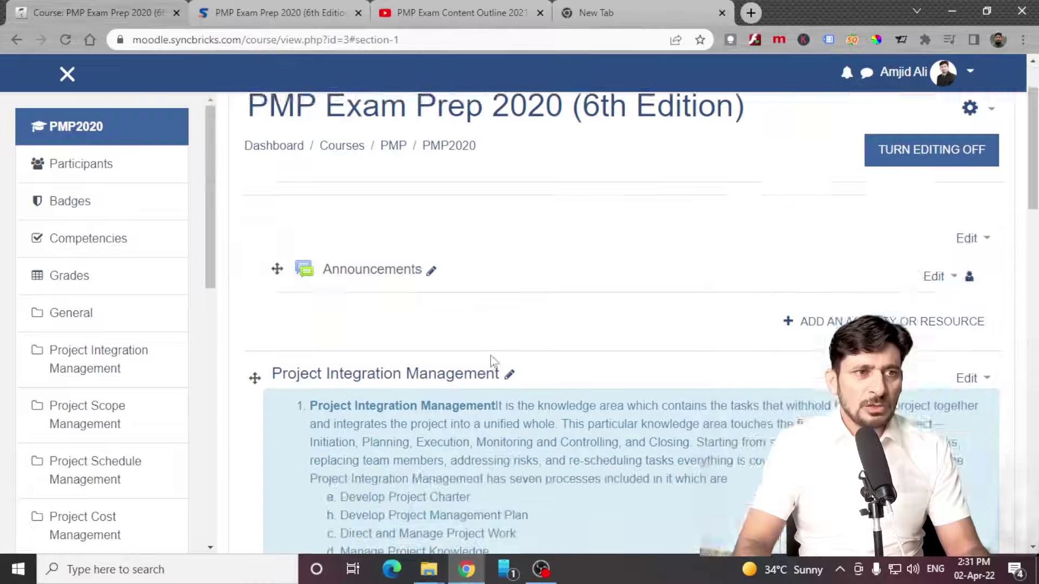
scroll(493, 361, up, 2)
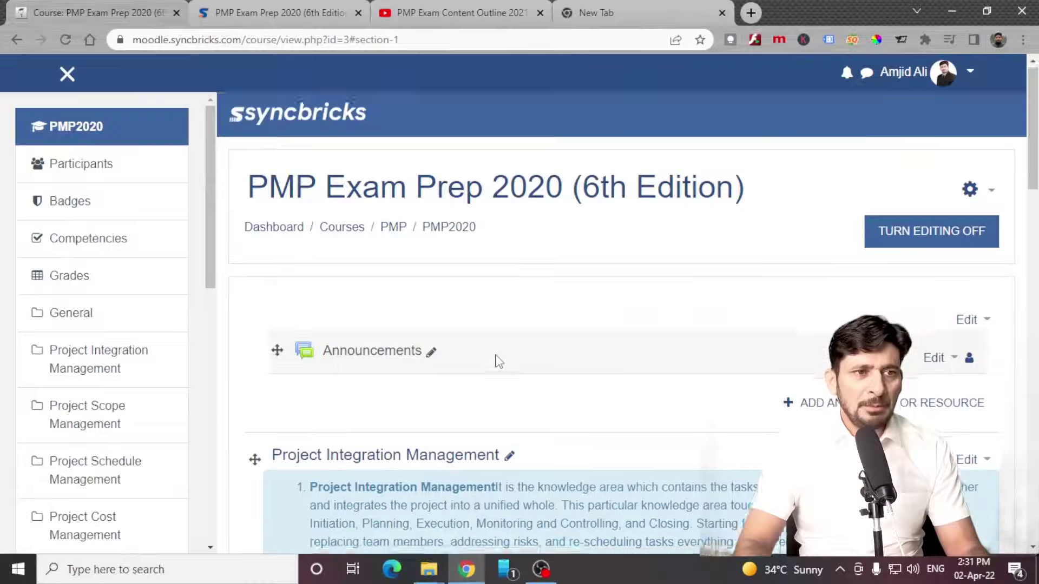
scroll(494, 360, down, 6)
scroll(874, 268, down, 3)
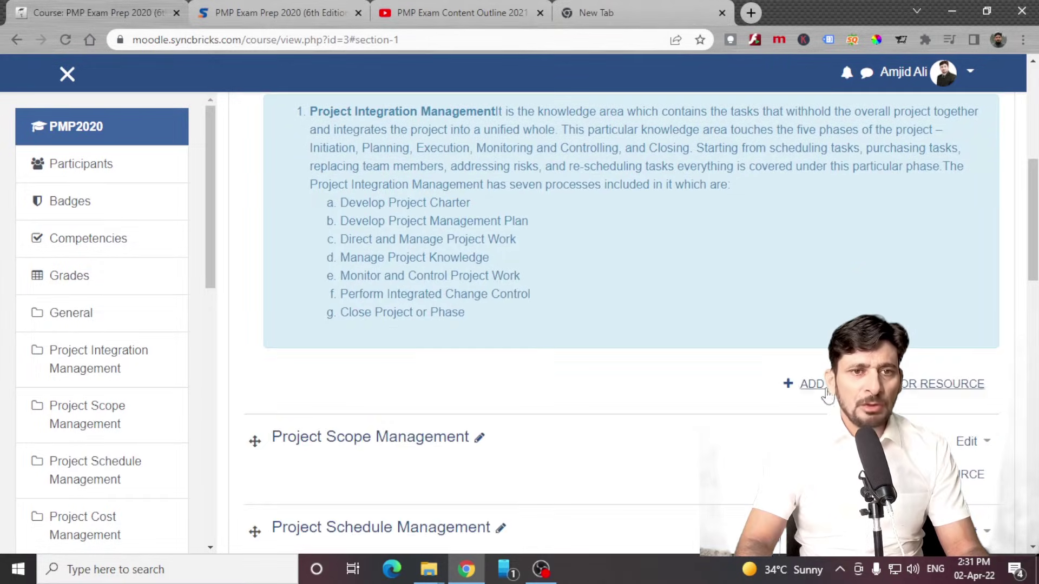
click(829, 396)
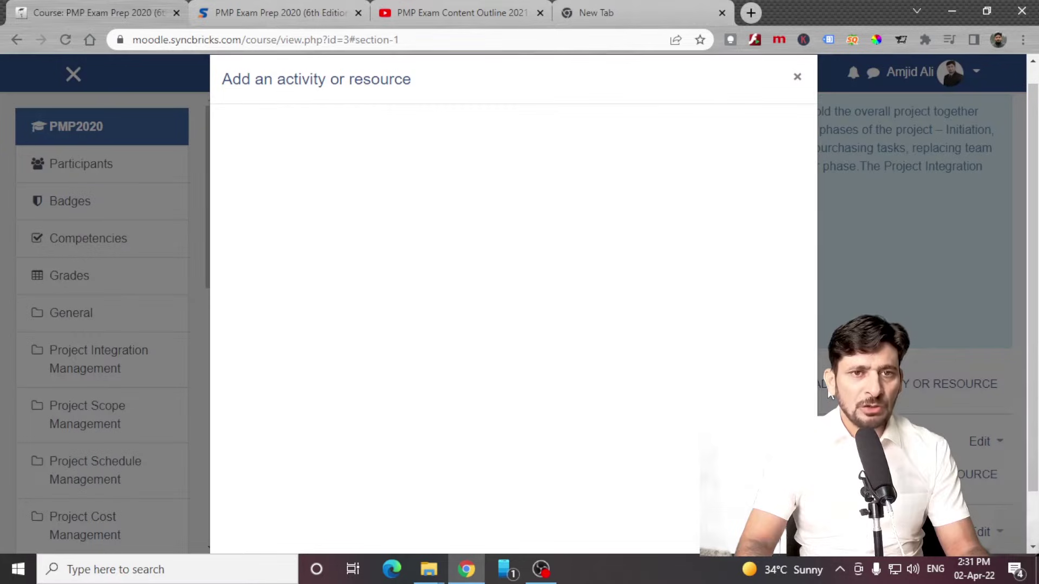
click(377, 197)
click(308, 209)
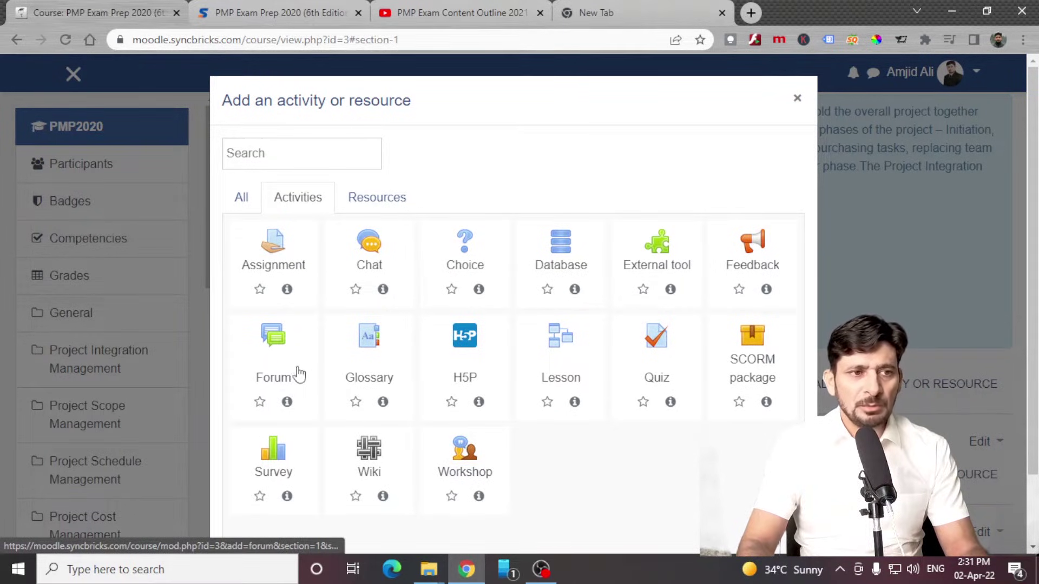
click(377, 197)
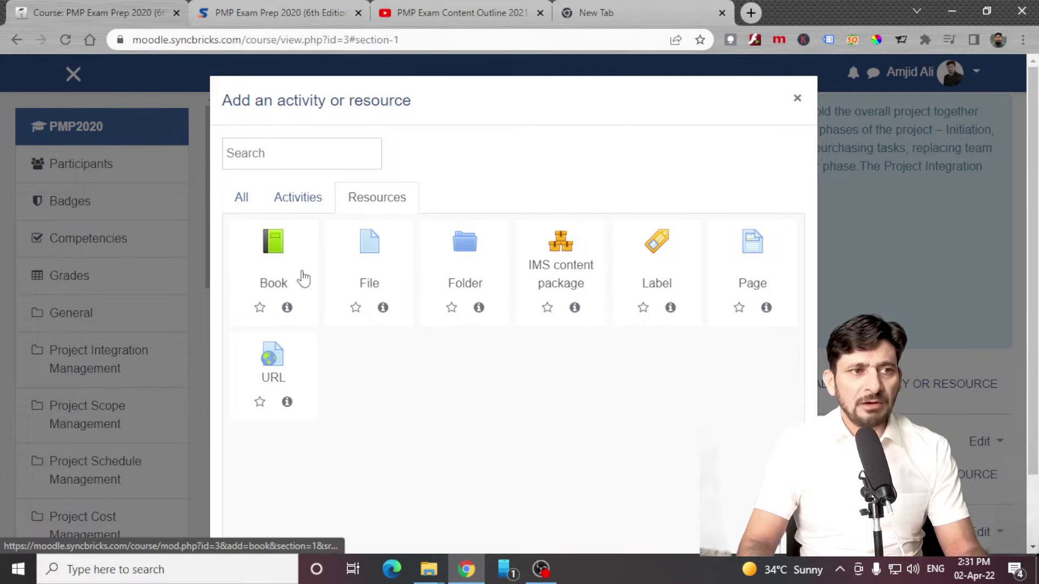
Start a new Label resource in Project Integration Management and show its label text as HTML source.
click(663, 245)
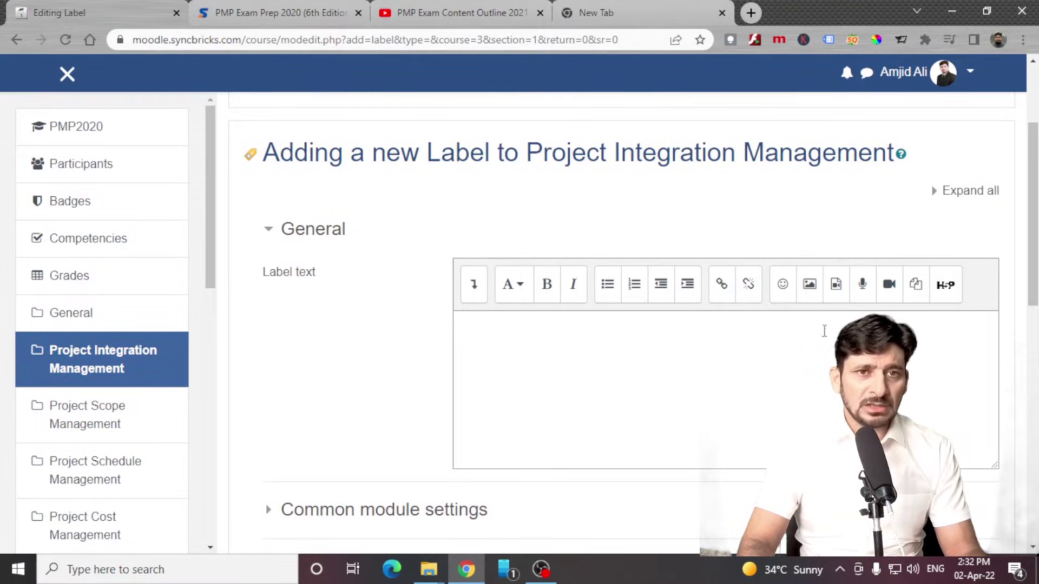
scroll(679, 313, down, 3)
scroll(557, 259, up, 3)
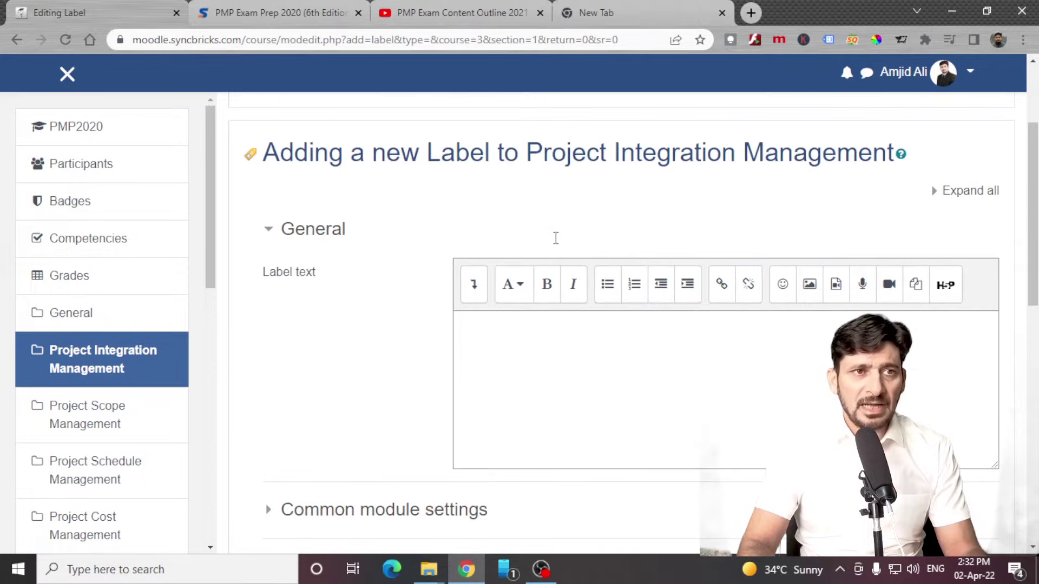
click(474, 287)
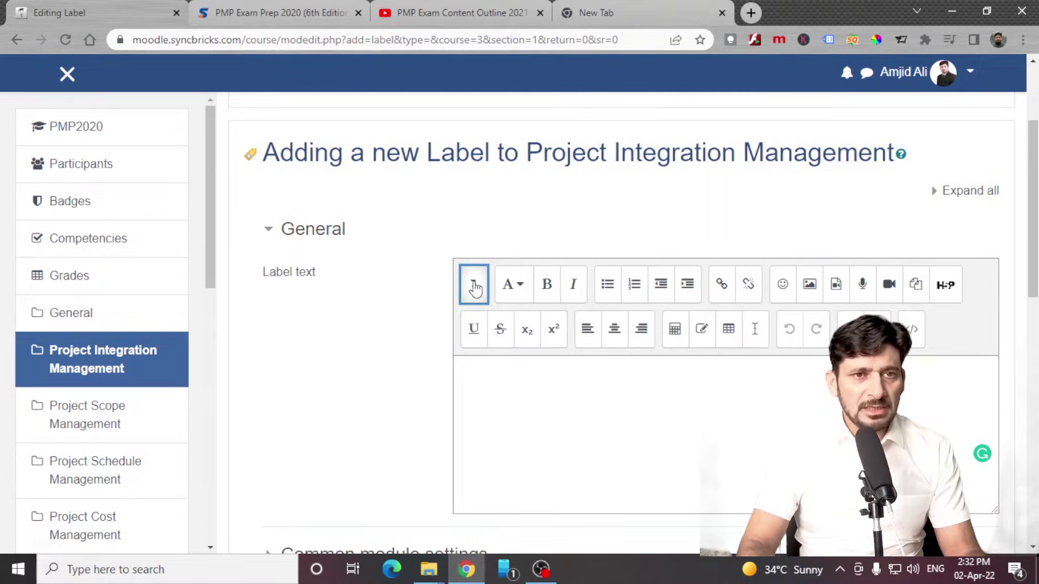
click(911, 330)
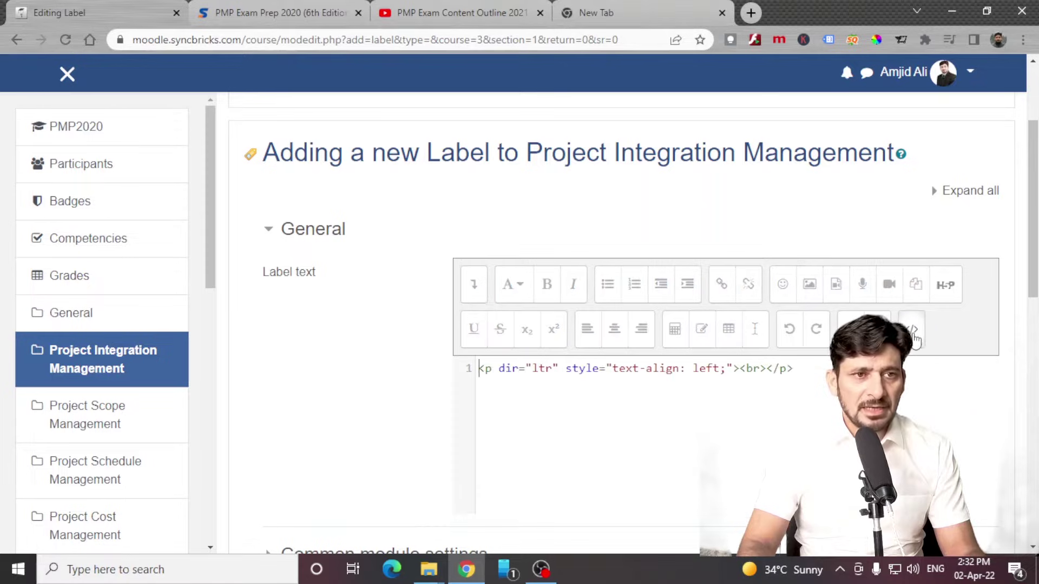
Copy the embed code of the YouTube video PMP Exam Content Outline 2021 - Introduction Video 1.
key(ctrl+3)
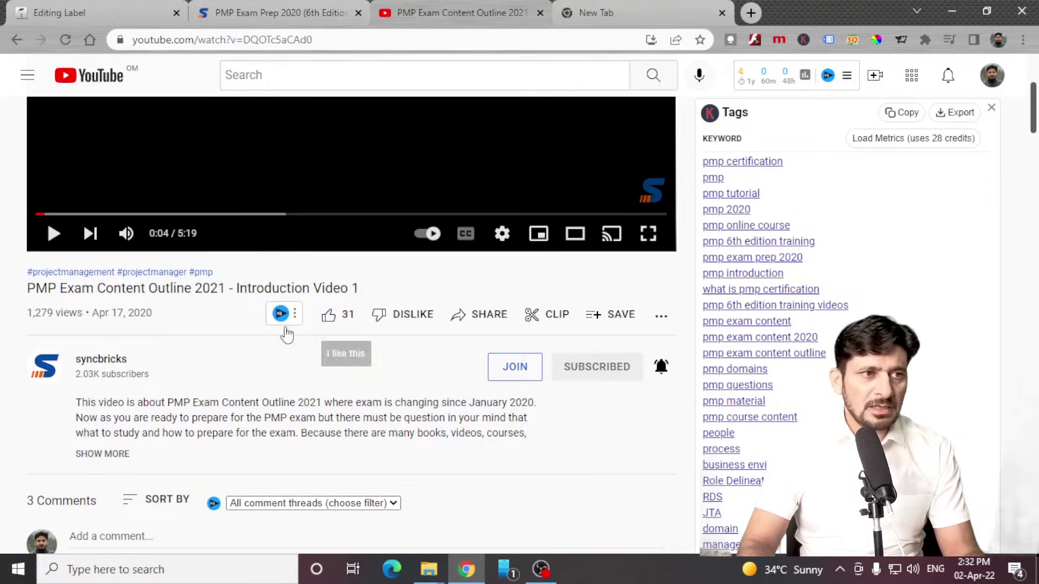
click(474, 318)
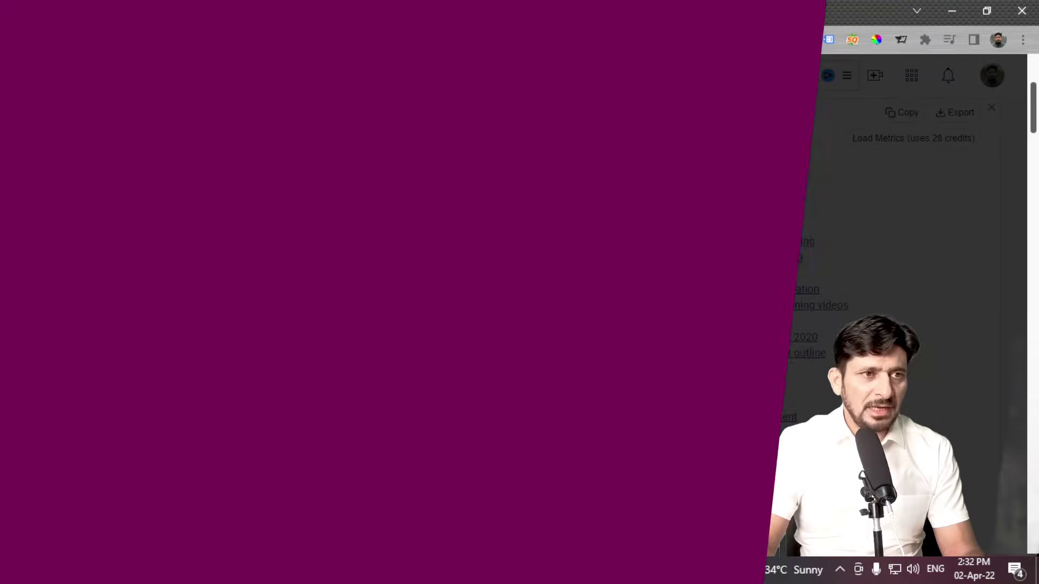
click(368, 247)
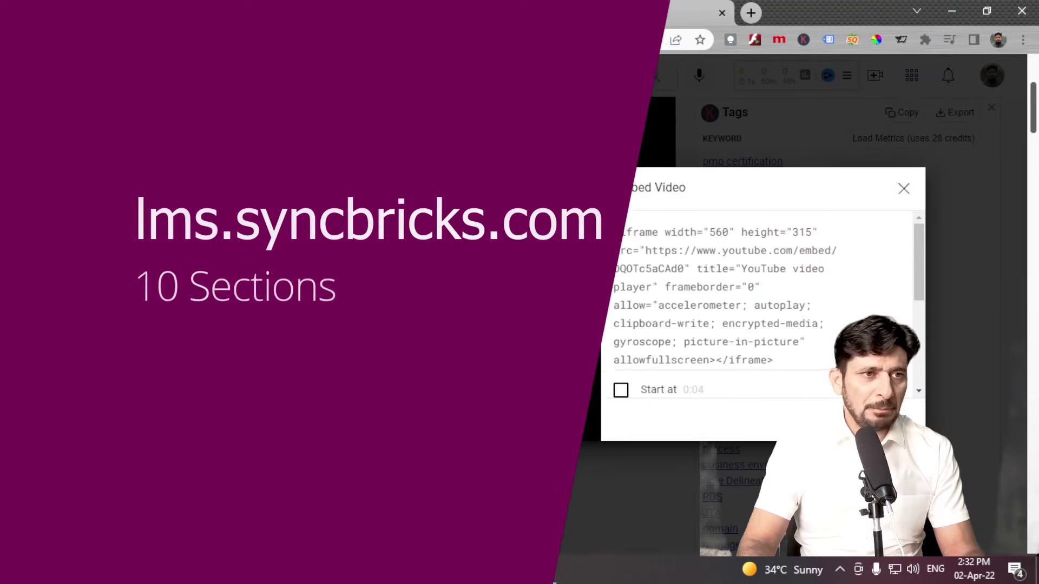
click(791, 359)
key(ctrl+c)
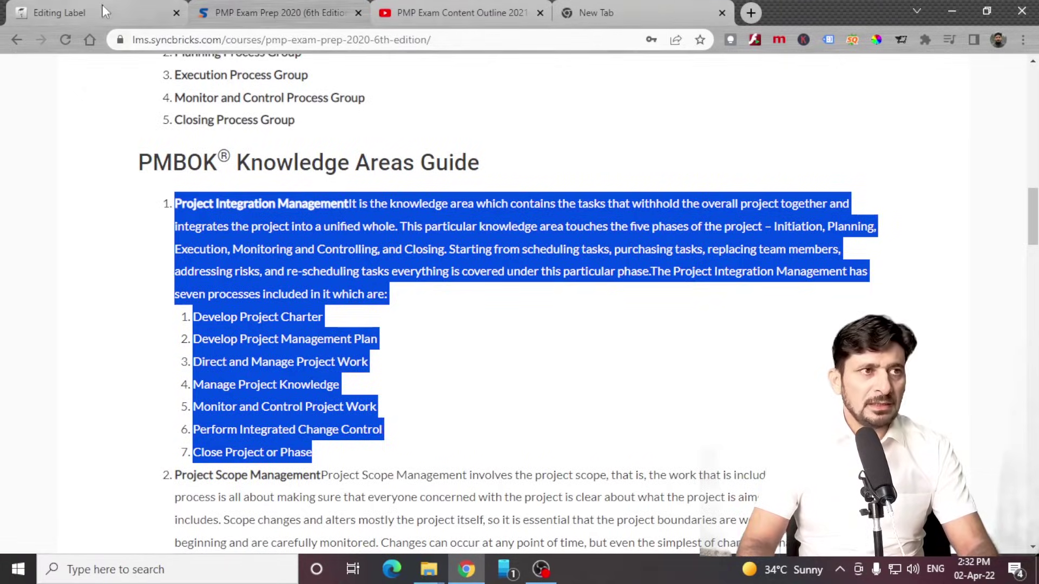
Replace the label's HTML source with the copied video embed code and save it, returning to the course.
click(104, 11)
key(ctrl+a)
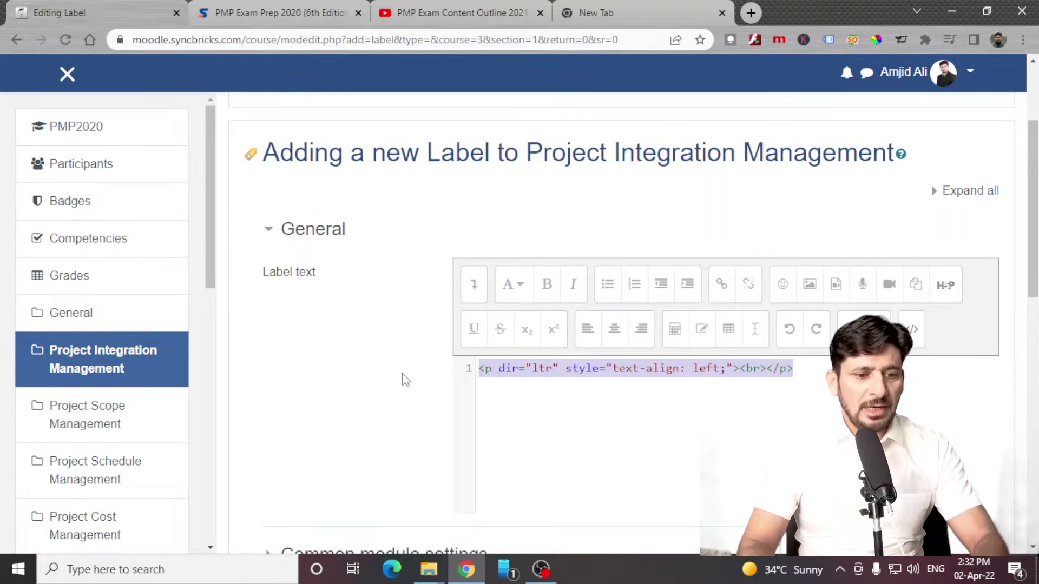
key(ctrl+v)
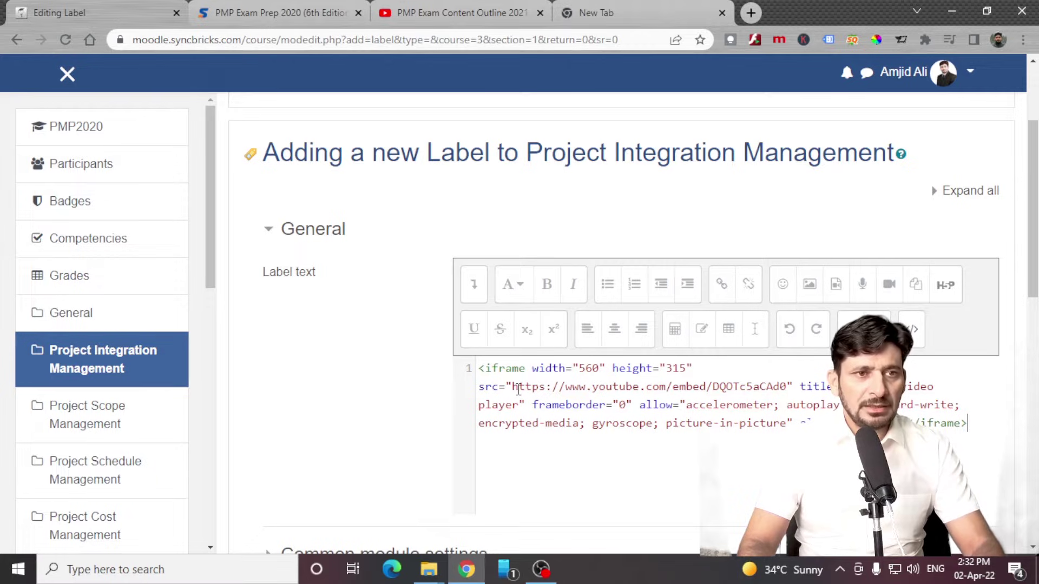
scroll(647, 416, down, 1)
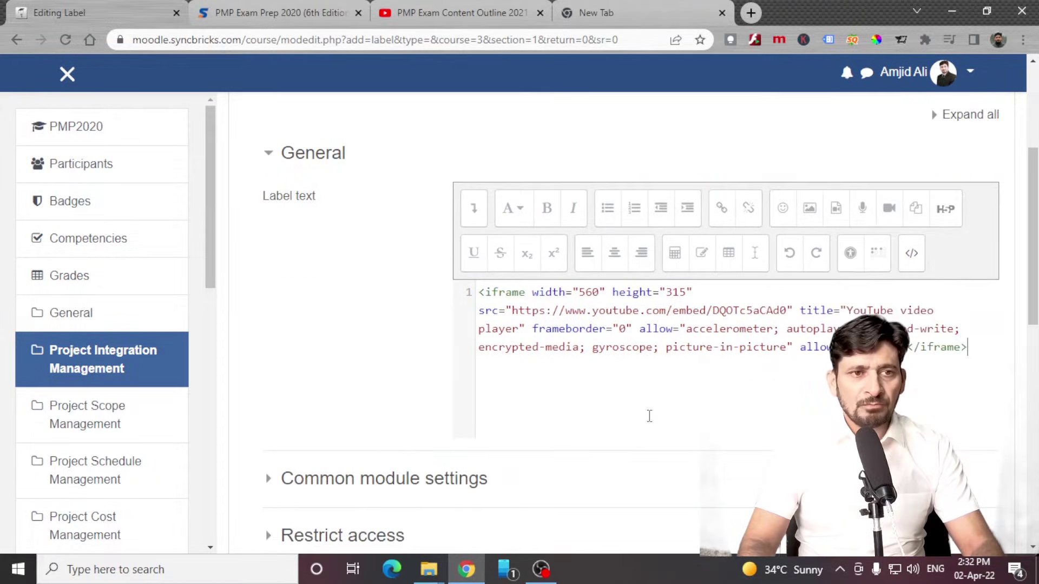
scroll(529, 341, down, 3)
scroll(788, 304, up, 4)
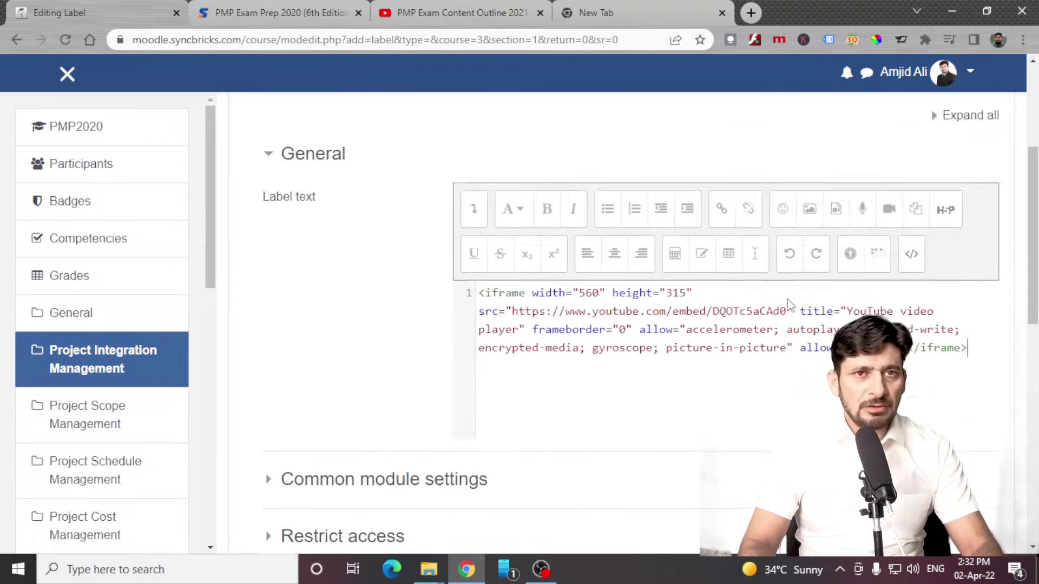
scroll(794, 302, down, 4)
scroll(794, 302, down, 5)
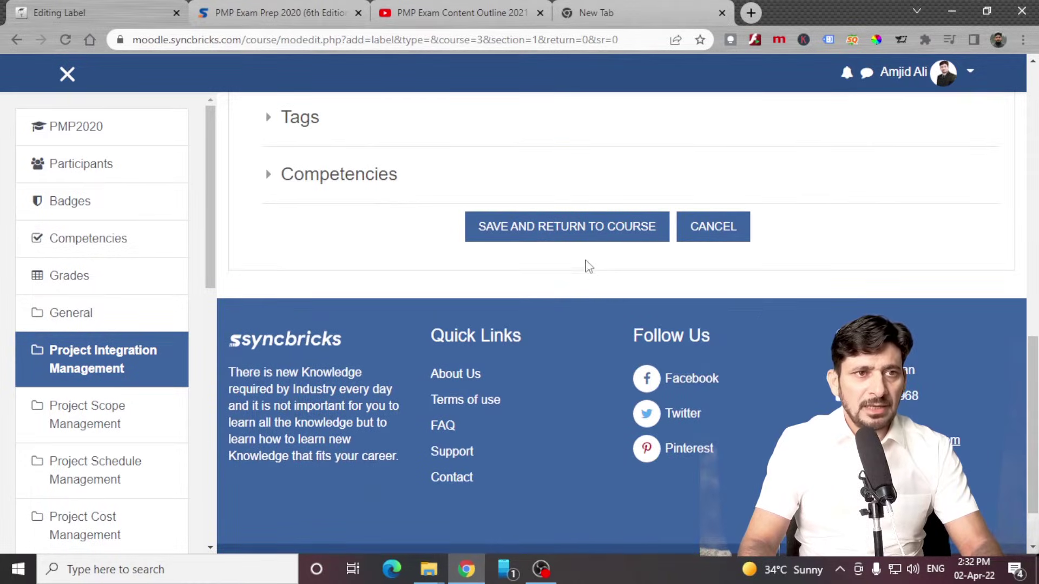
scroll(574, 249, up, 10)
scroll(545, 352, down, 6)
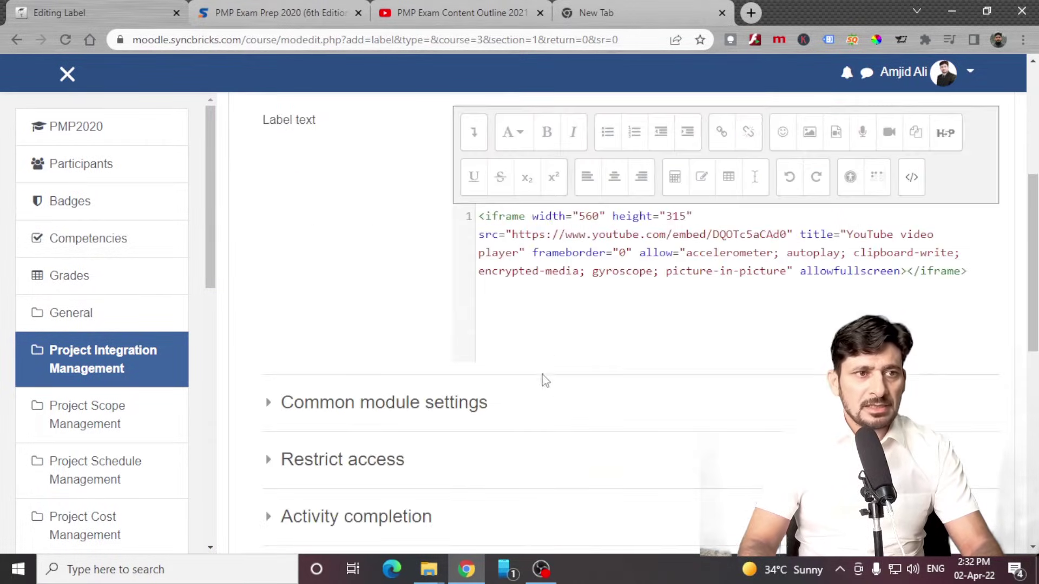
click(528, 456)
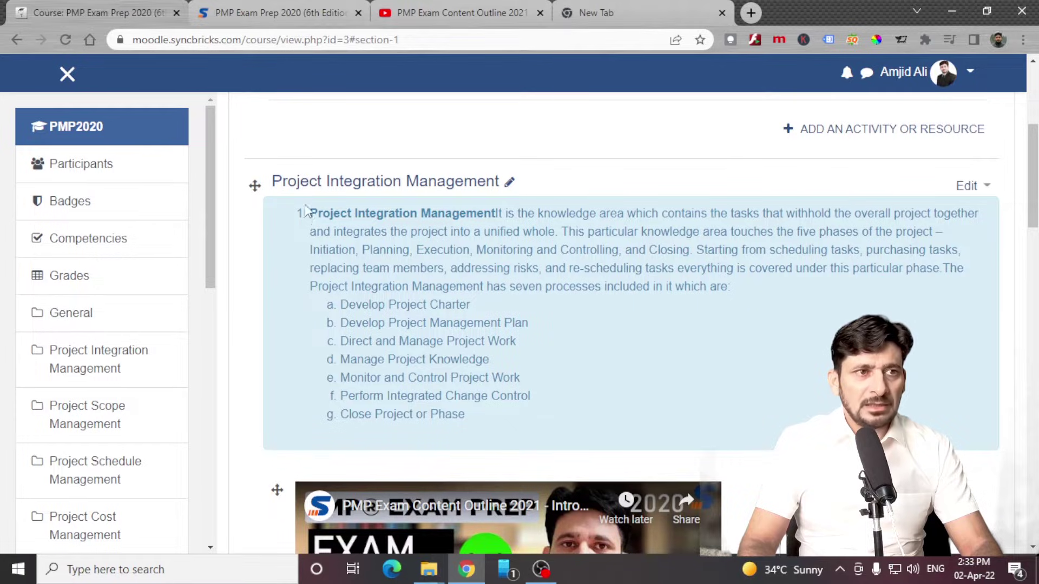
Add a File resource named Exam Content to Project Integration Management, with the description "Please read this PDF it is related".
scroll(411, 333, down, 4)
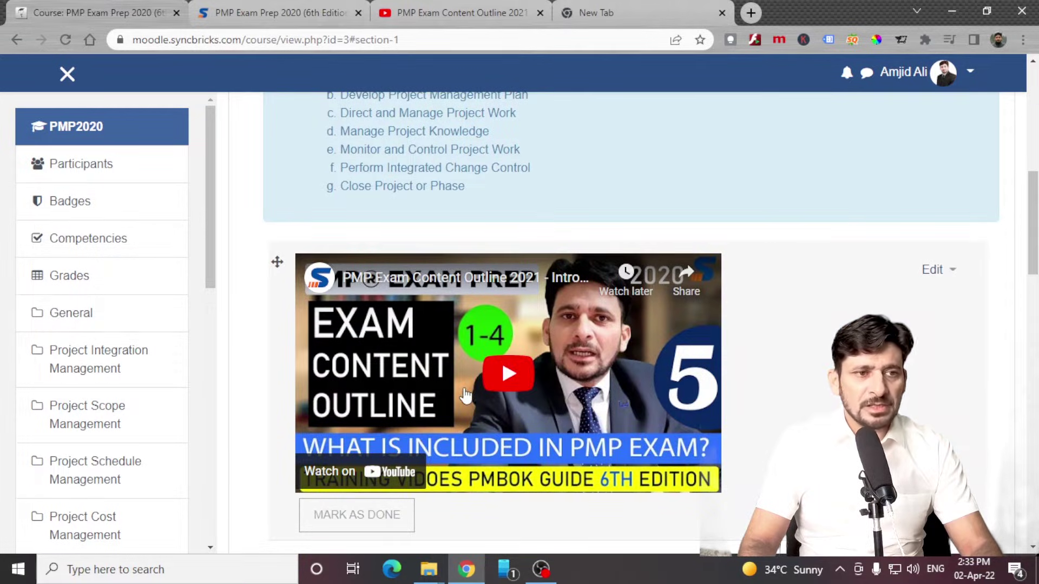
scroll(691, 330, down, 5)
click(852, 315)
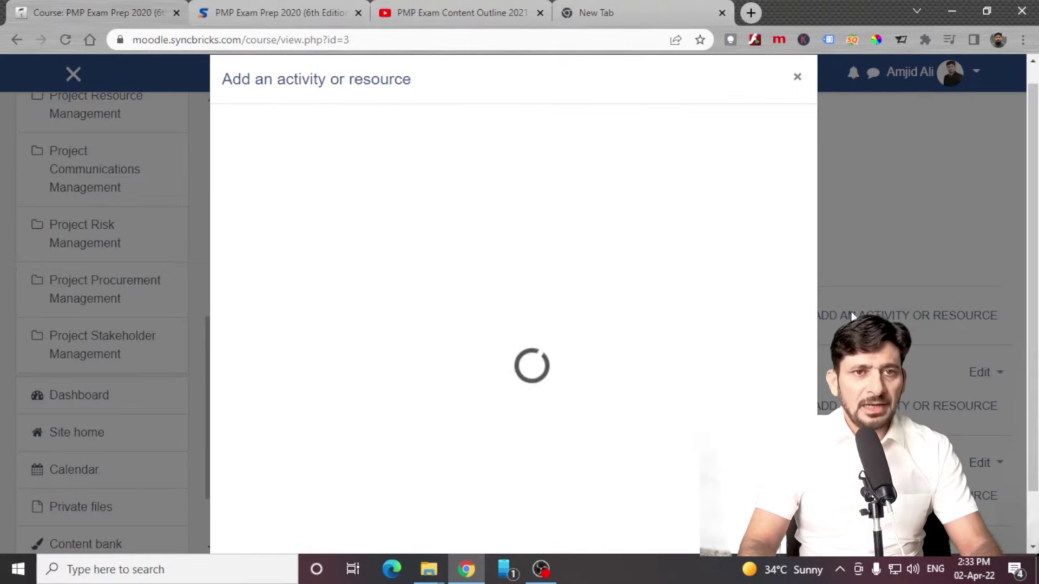
click(377, 176)
click(364, 249)
click(510, 273)
text(Exam)
text(Content)
click(522, 368)
text(Please read )
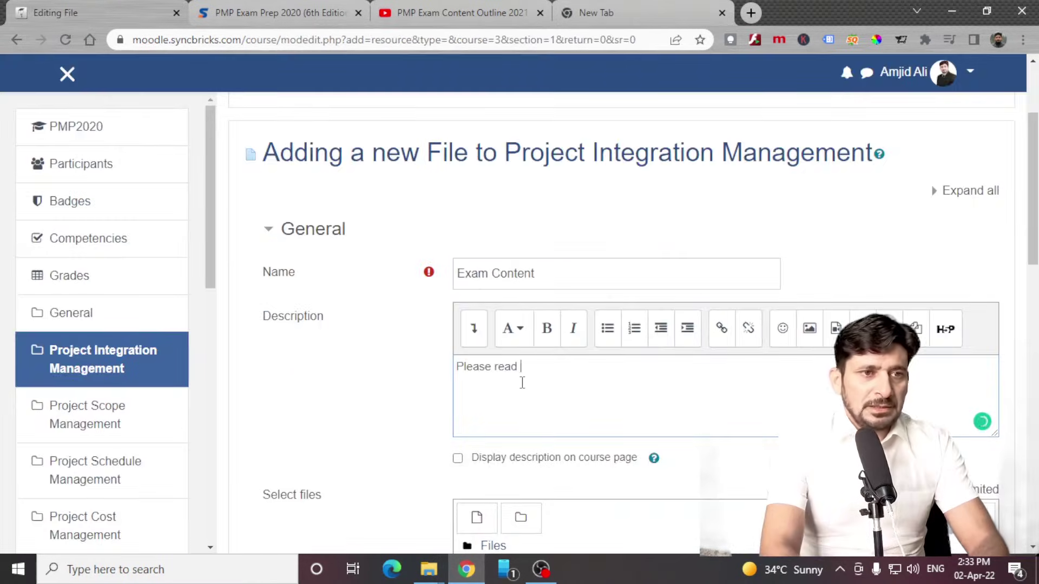
text(this PDF it is related)
Attach a Word document to the Exam Content resource and save it, returning to the course.
scroll(554, 401, down, 1)
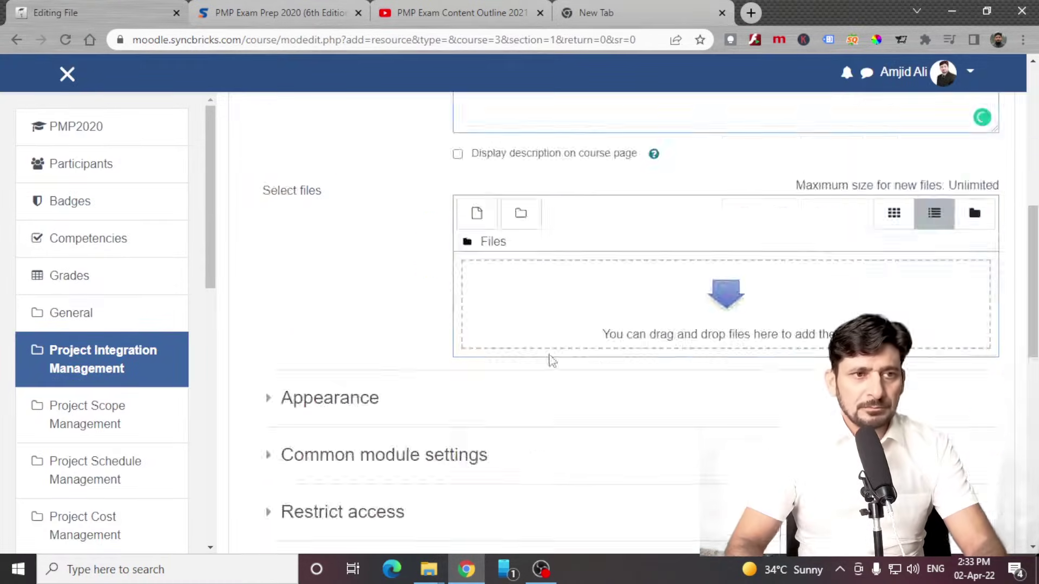
click(477, 477)
click(415, 245)
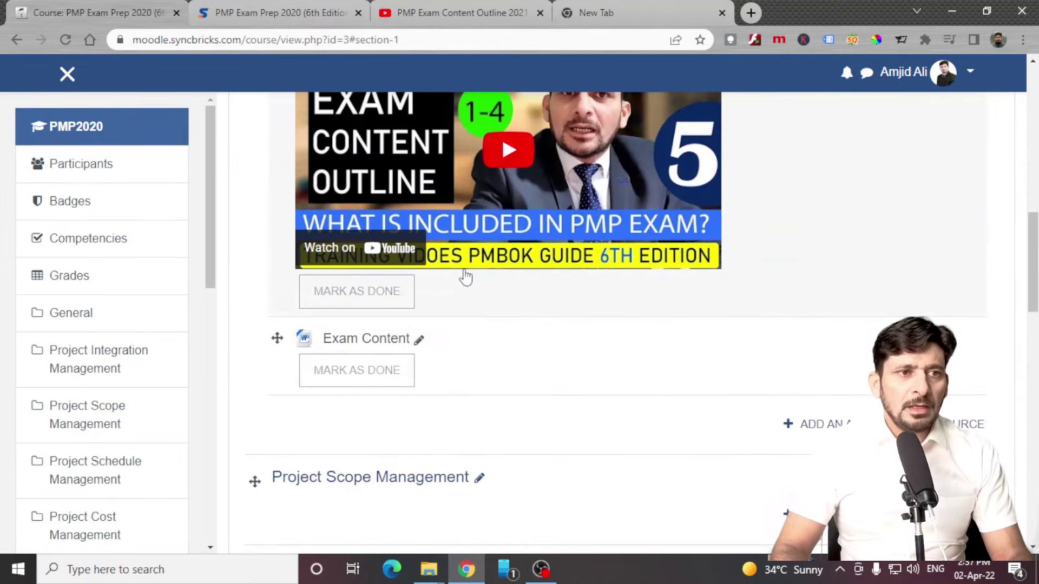
Review the summary, embedded video and Exam Content file in the Project Integration Management section.
scroll(580, 303, up, 5)
scroll(579, 303, down, 4)
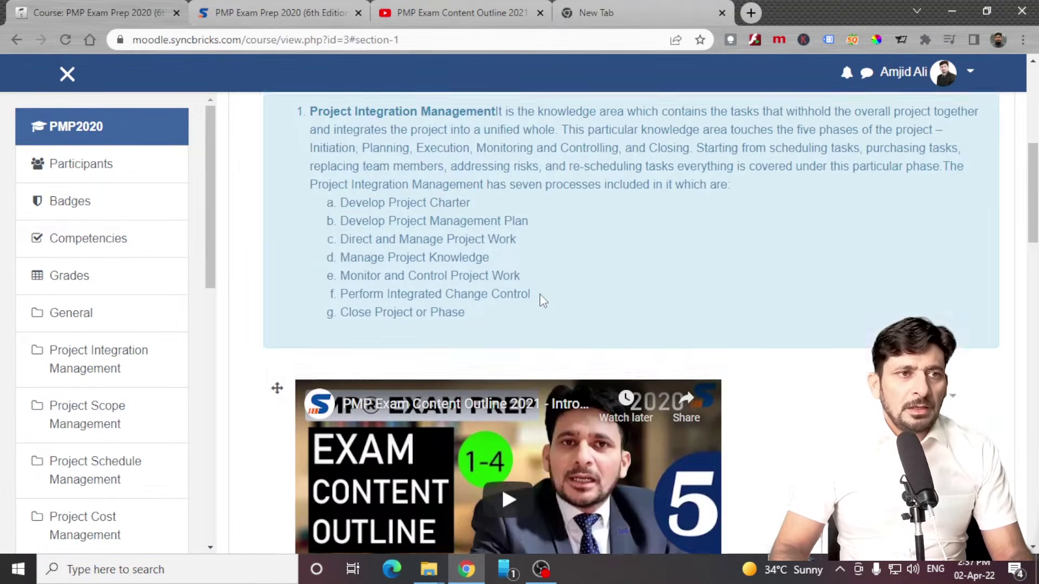
scroll(415, 406, down, 1)
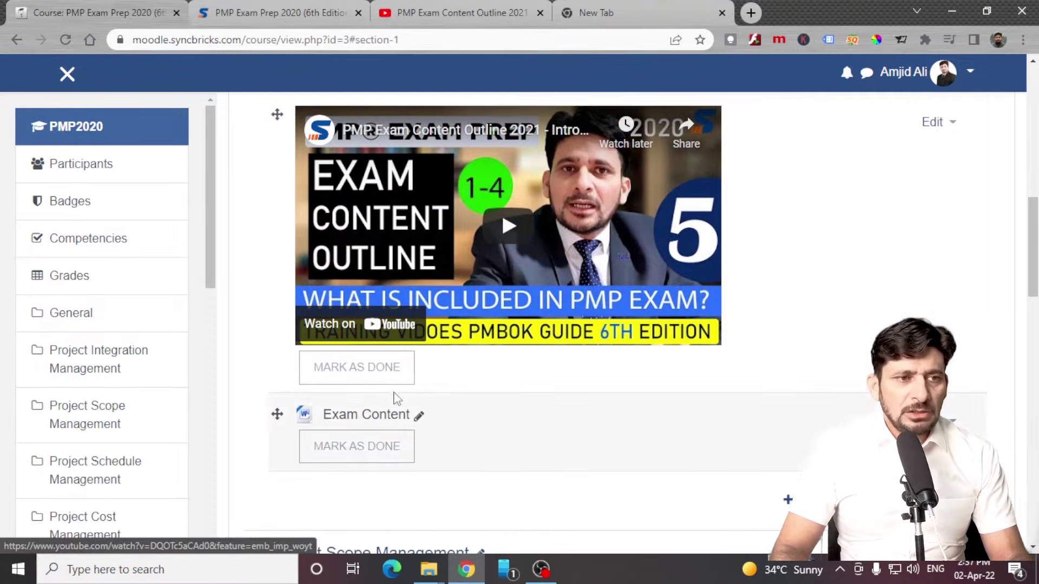
scroll(424, 339, up, 5)
scroll(430, 308, down, 3)
scroll(399, 389, down, 3)
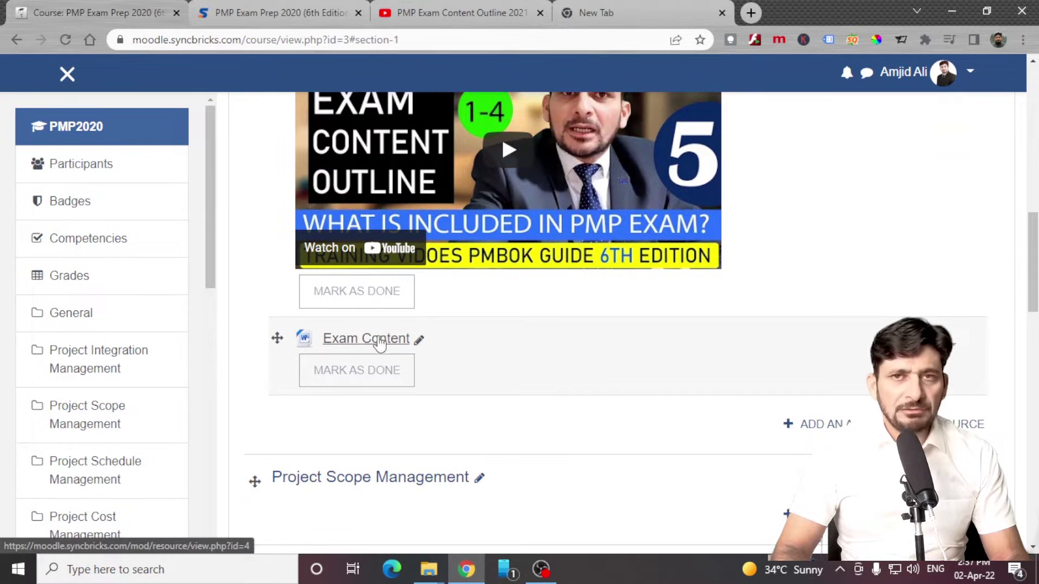
scroll(390, 346, down, 3)
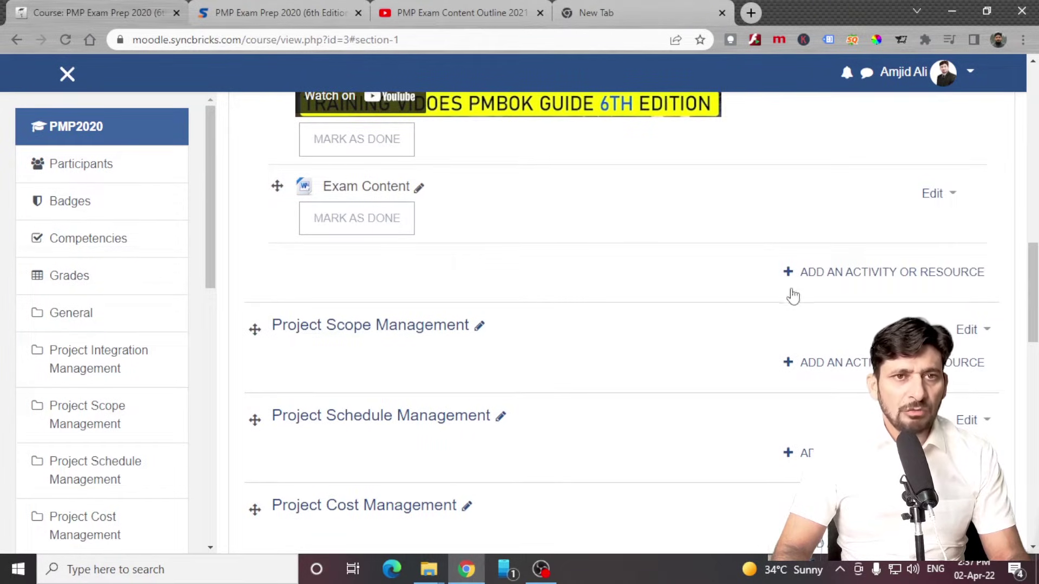
Start a new Book resource in Project Integration Management and name it PMP Exam Course.
click(830, 277)
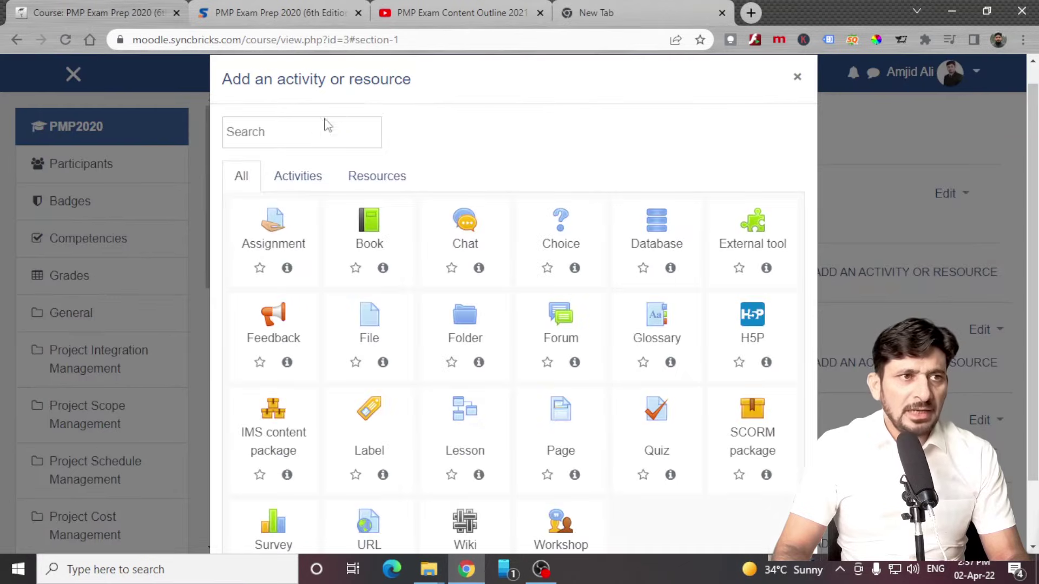
click(357, 179)
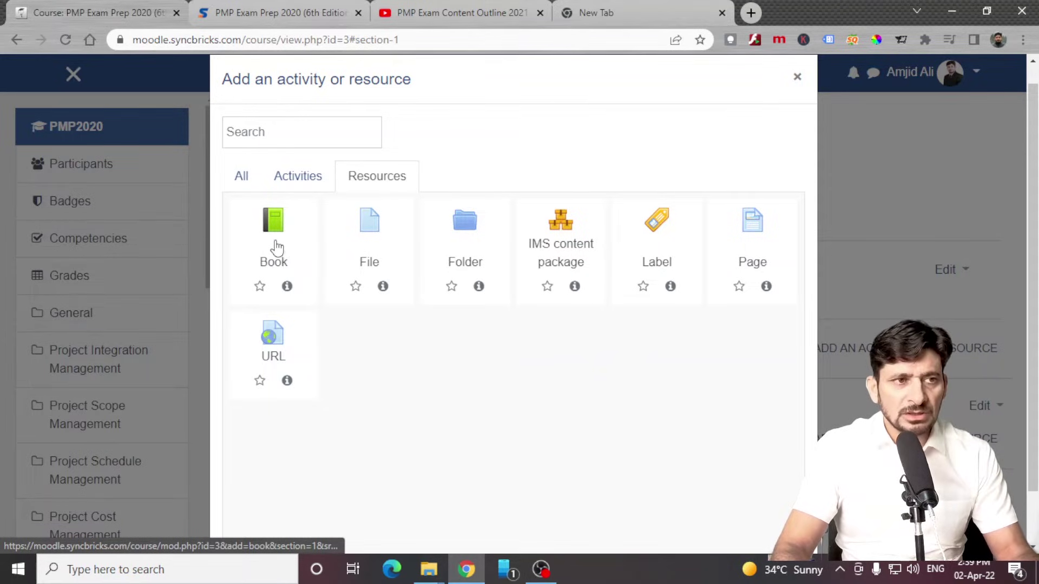
click(275, 248)
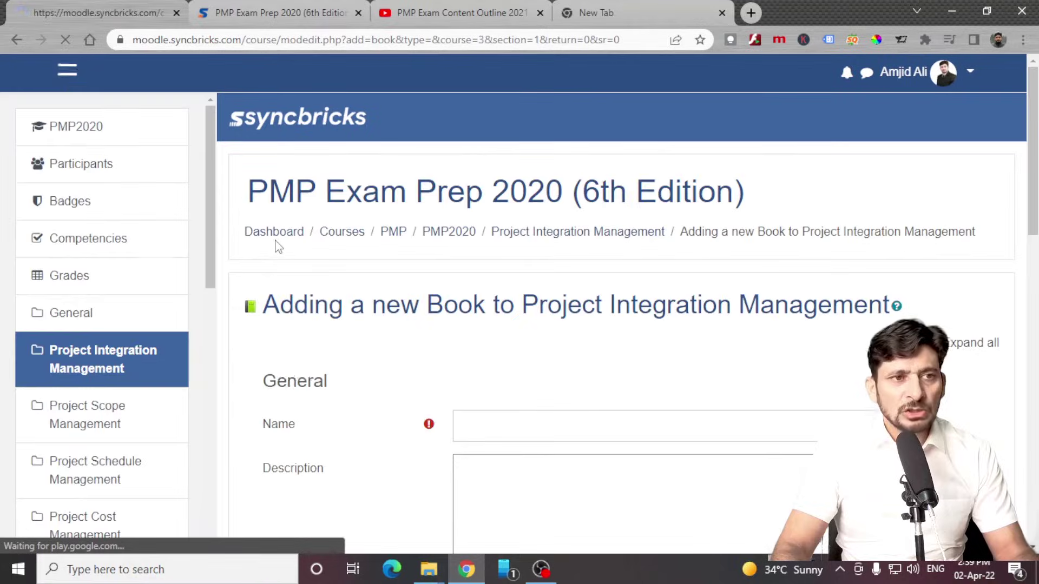
click(538, 419)
text(PMP Exam Course)
Fill the book's description with the PMBOK Process Groups heading and list copied from the PMP Exam Prep 2020 web page.
scroll(541, 422, down, 6)
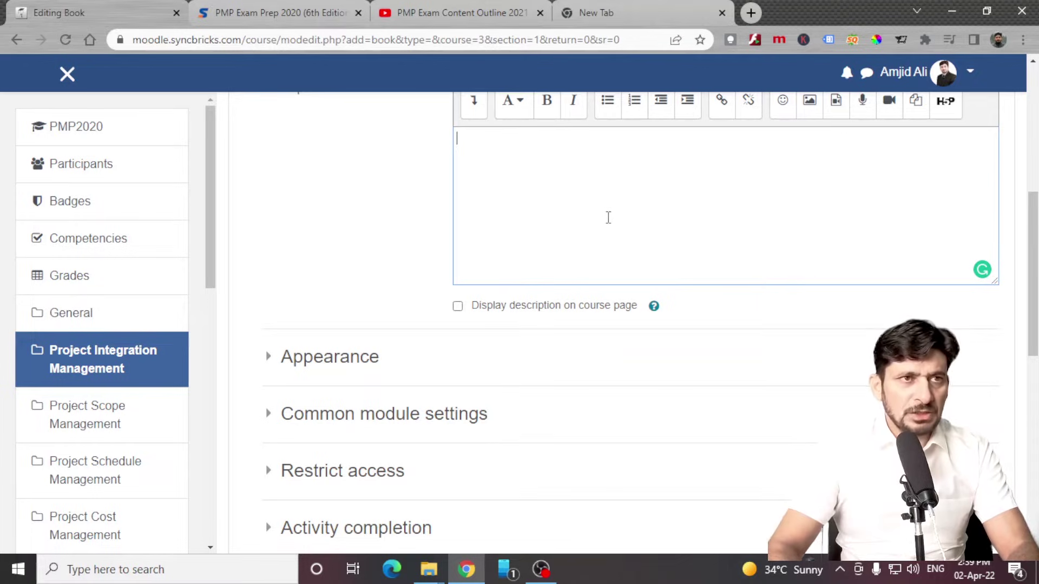
click(245, 8)
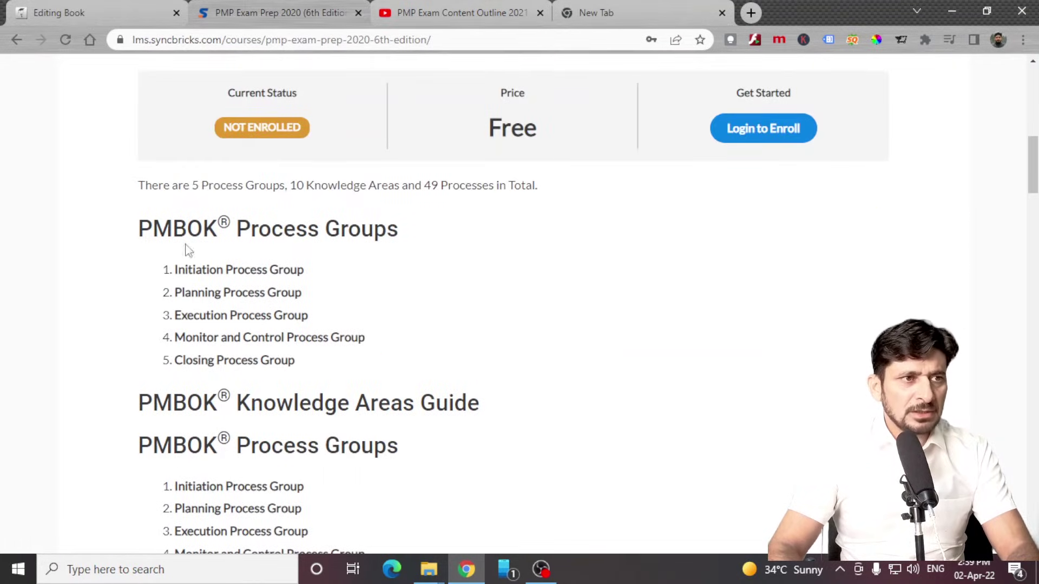
drag(140, 228, 323, 370)
key(ctrl+c)
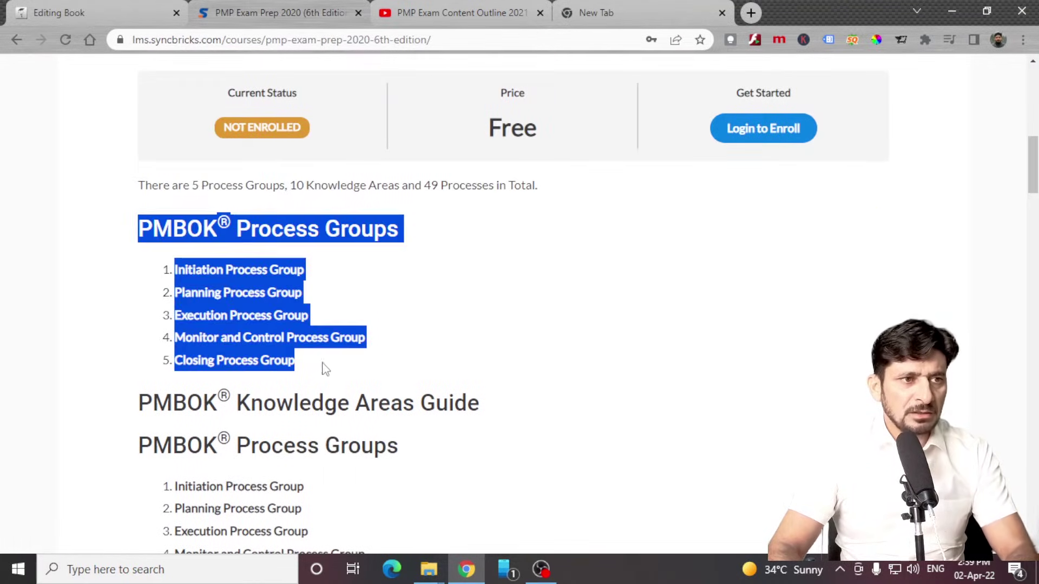
click(129, 8)
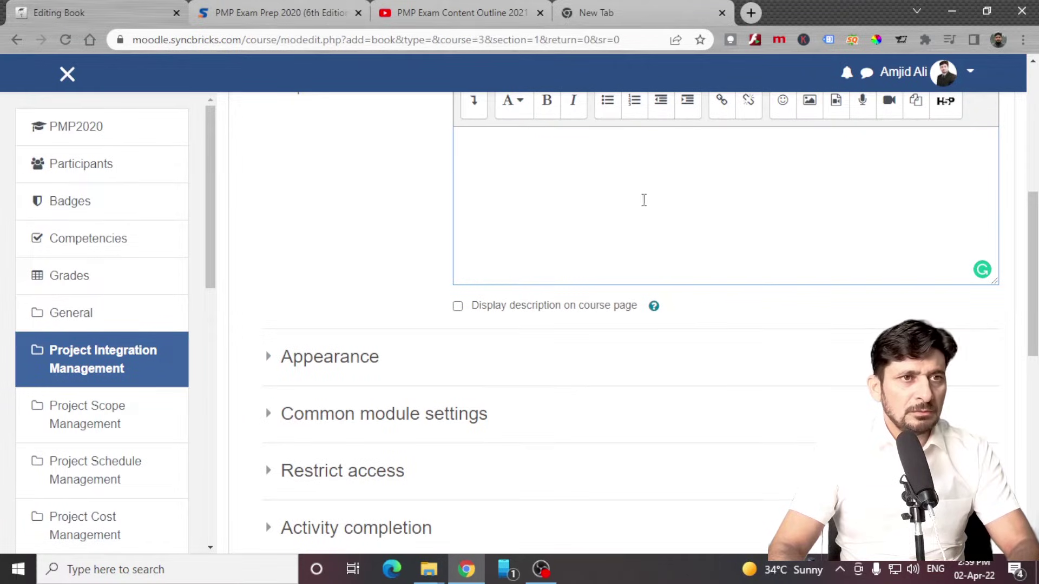
key(ctrl+v)
Look over the book's remaining settings and add the tag PMP Exam.
scroll(615, 348, down, 5)
scroll(607, 357, up, 4)
scroll(394, 350, down, 4)
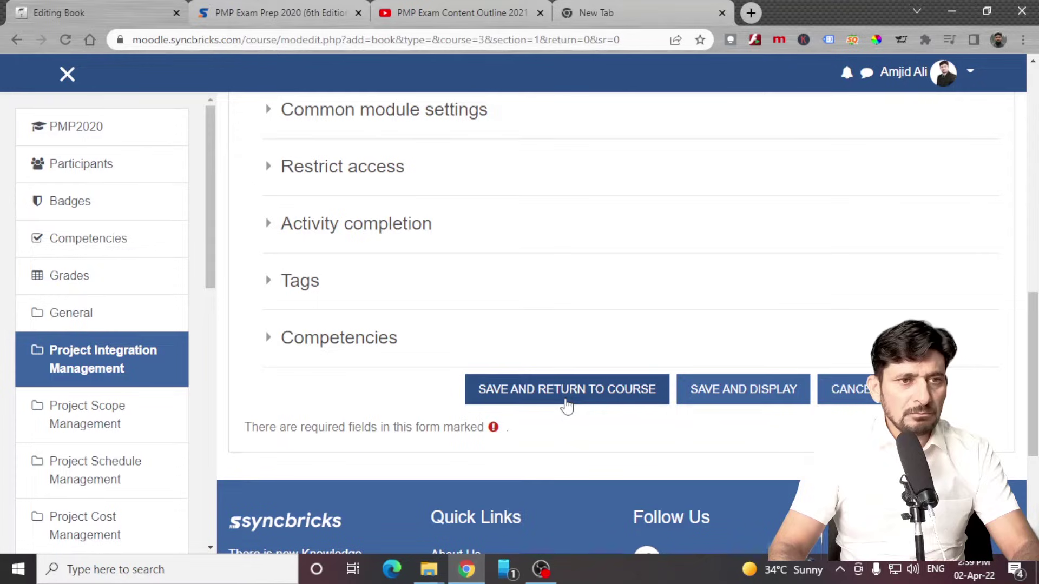
scroll(346, 260, up, 3)
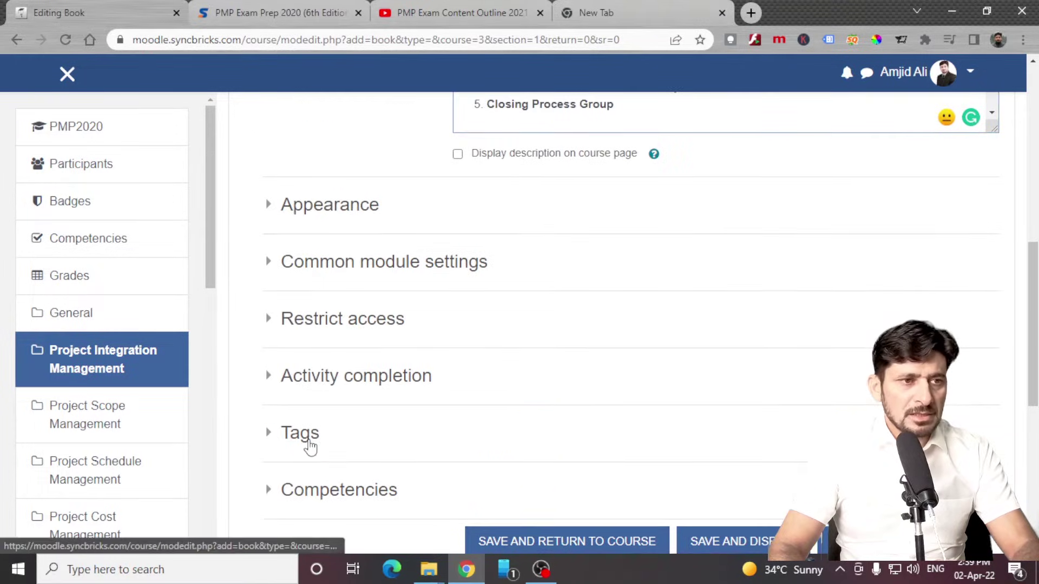
click(309, 447)
click(535, 520)
text(PMP Exam)
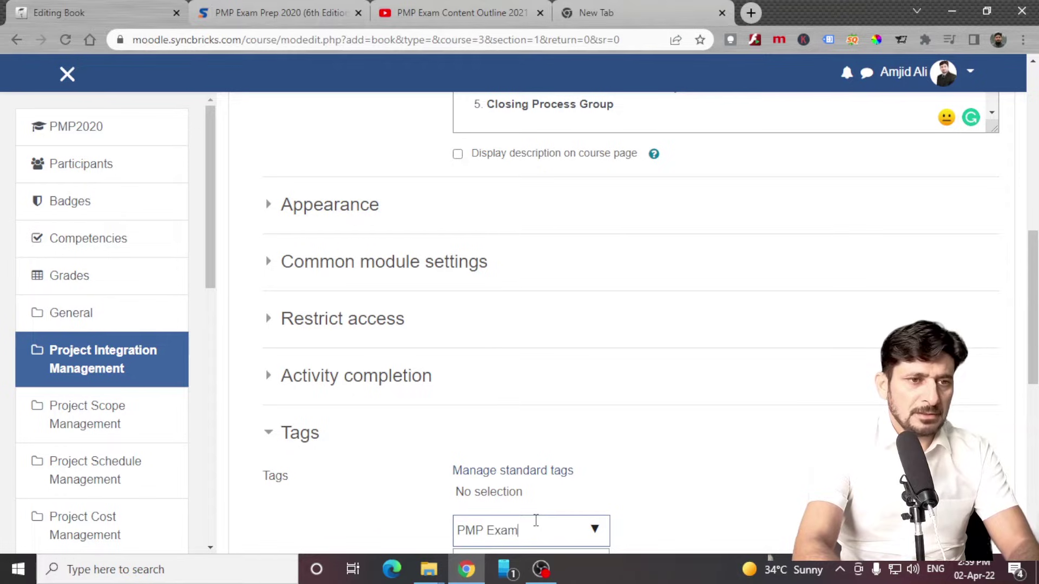
key(Return)
scroll(564, 517, down, 7)
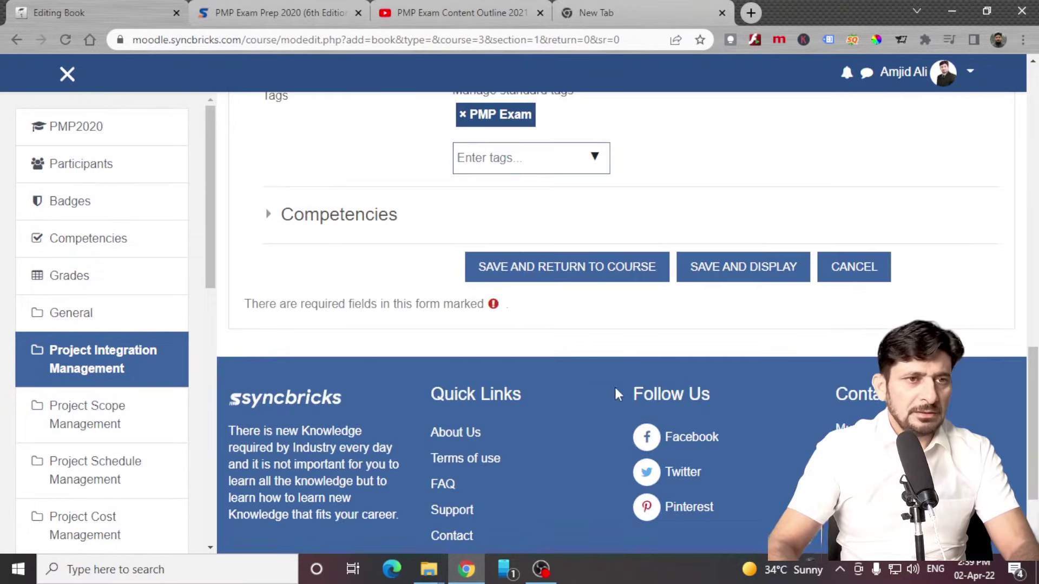
Save the book and return to the course, then open PMP Exam Course to add its first chapter.
click(561, 267)
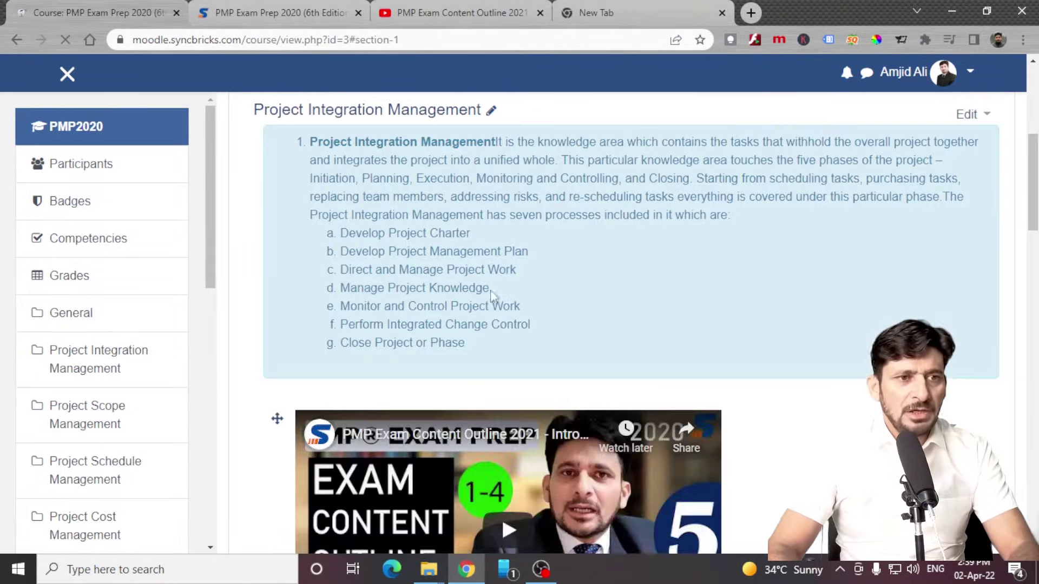
scroll(536, 287, down, 6)
click(383, 350)
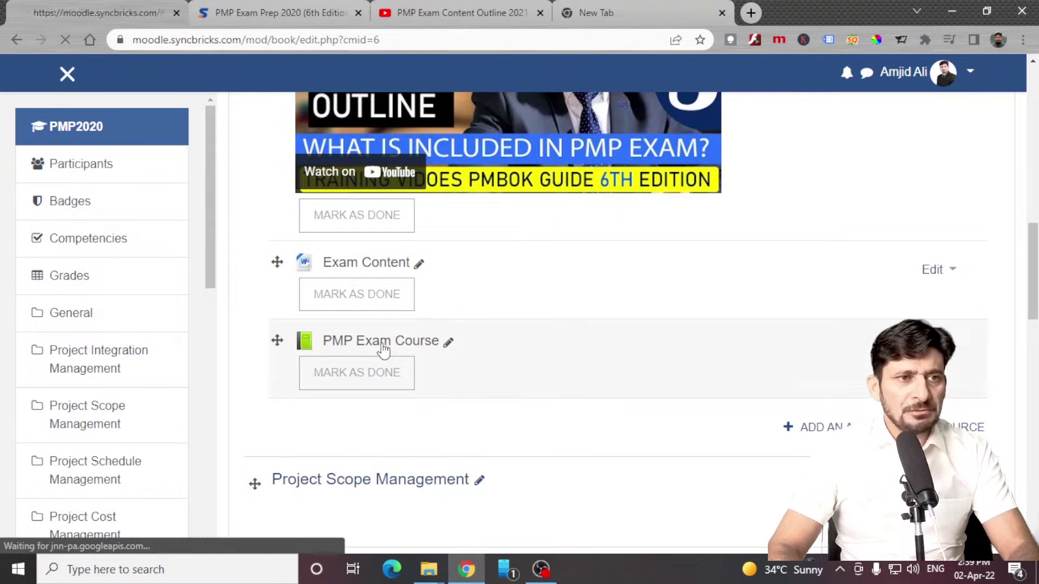
scroll(509, 408, down, 4)
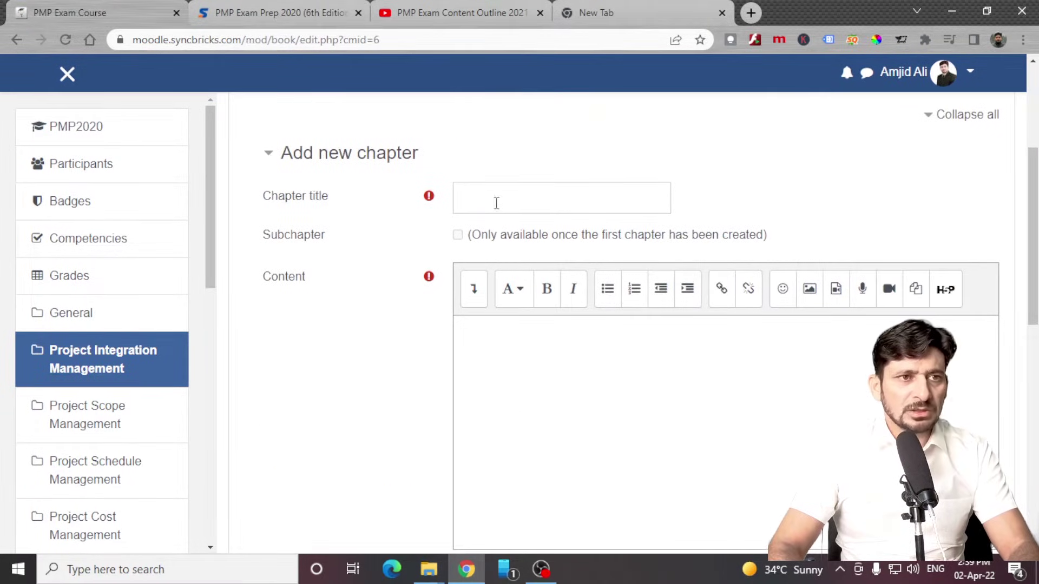
click(336, 158)
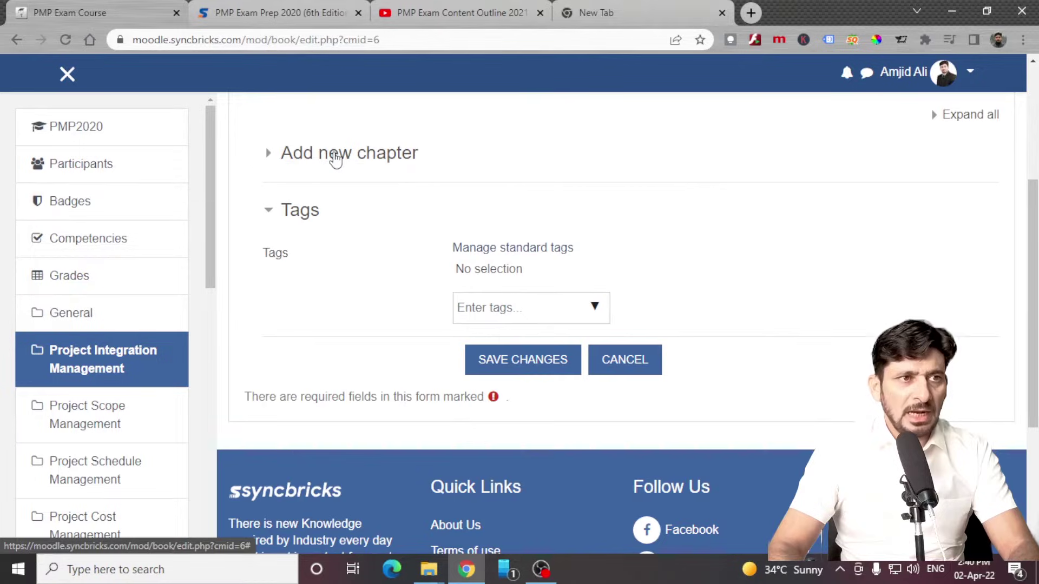
click(345, 162)
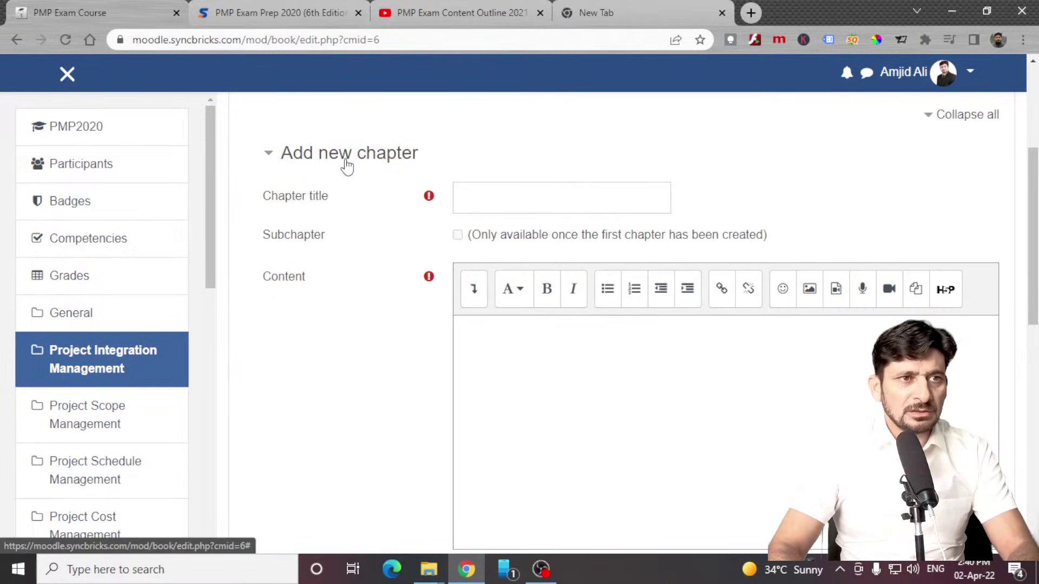
Title the new chapter Initiation Process Group, copying the text from the PMP Exam Prep 2020 web page.
click(536, 205)
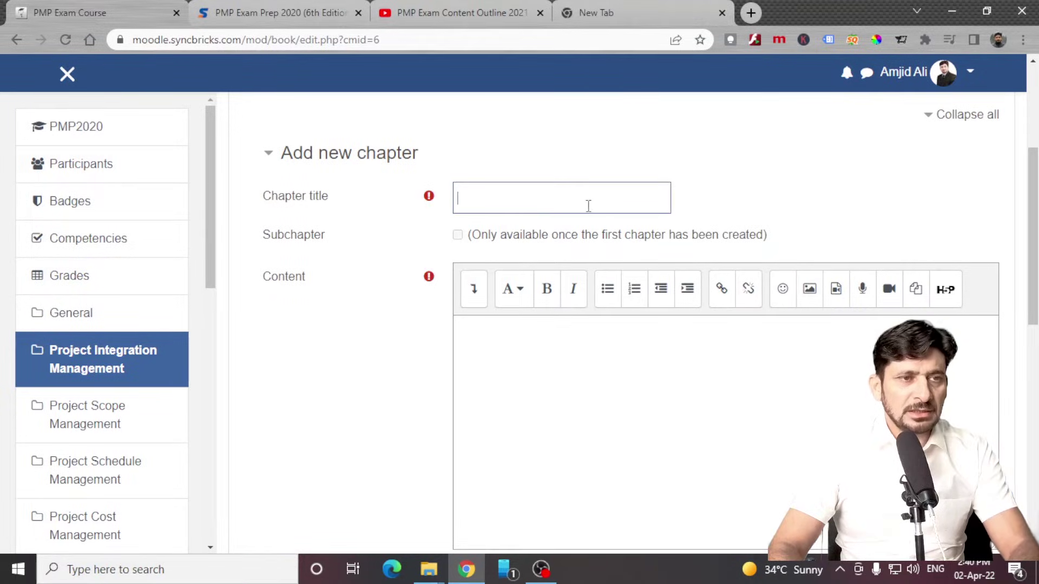
click(254, 16)
double_click(240, 270)
triple_click(239, 274)
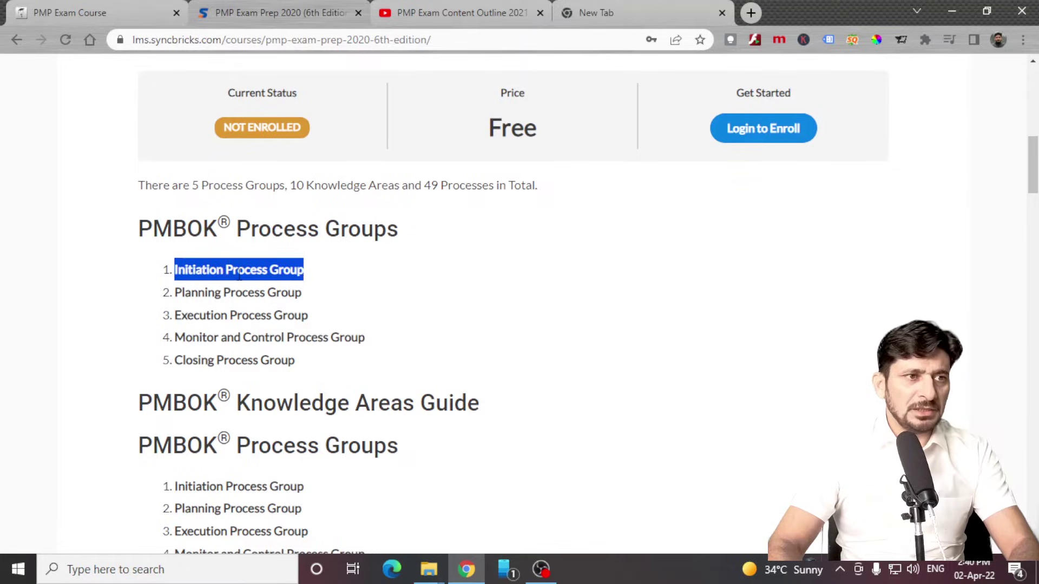
right_click(237, 276)
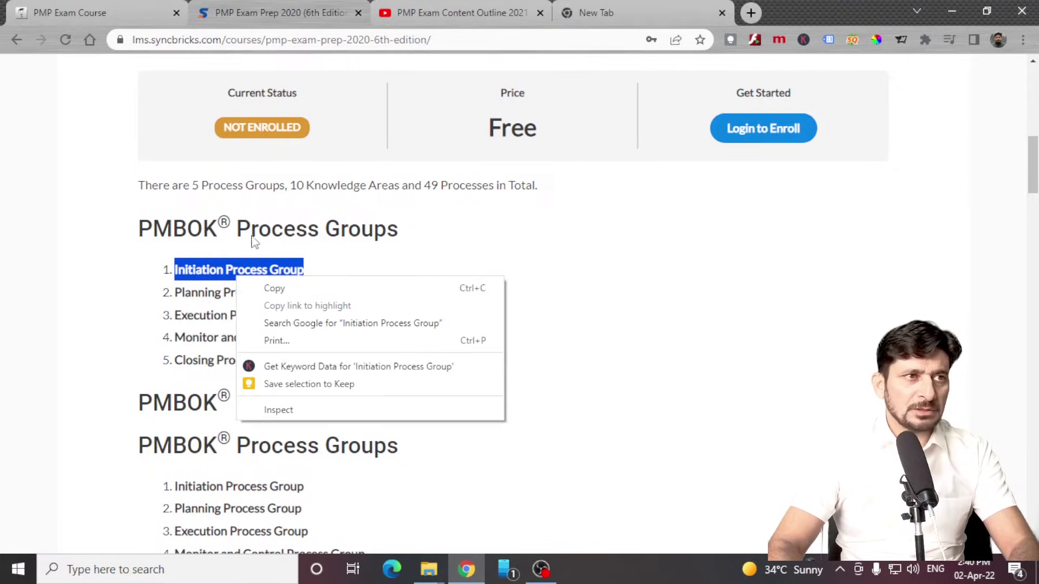
click(274, 288)
click(86, 13)
click(485, 201)
key(ctrl+v)
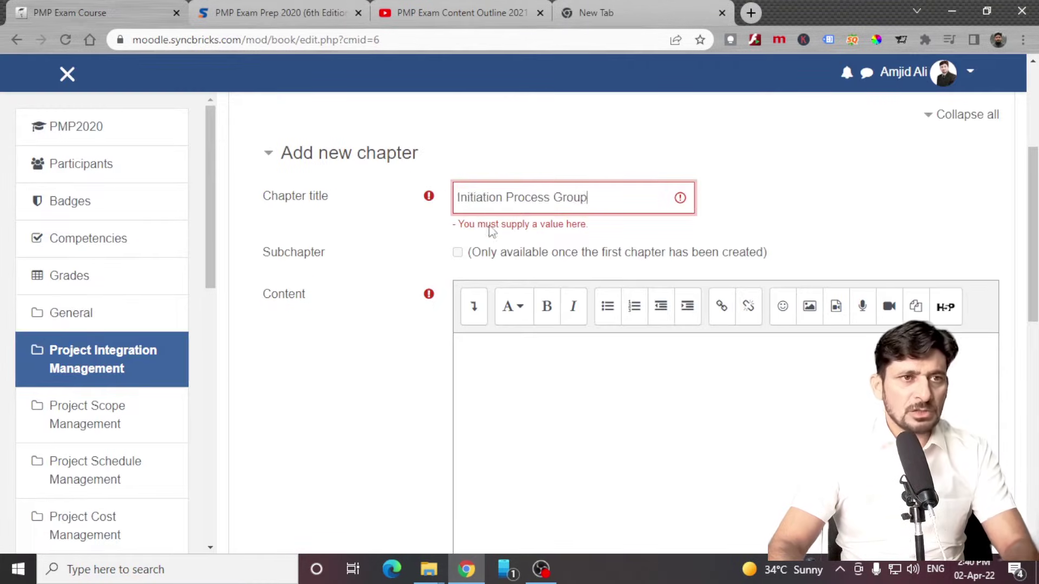
Enter "Content is here" as the chapter's content and start a new line below it.
click(522, 453)
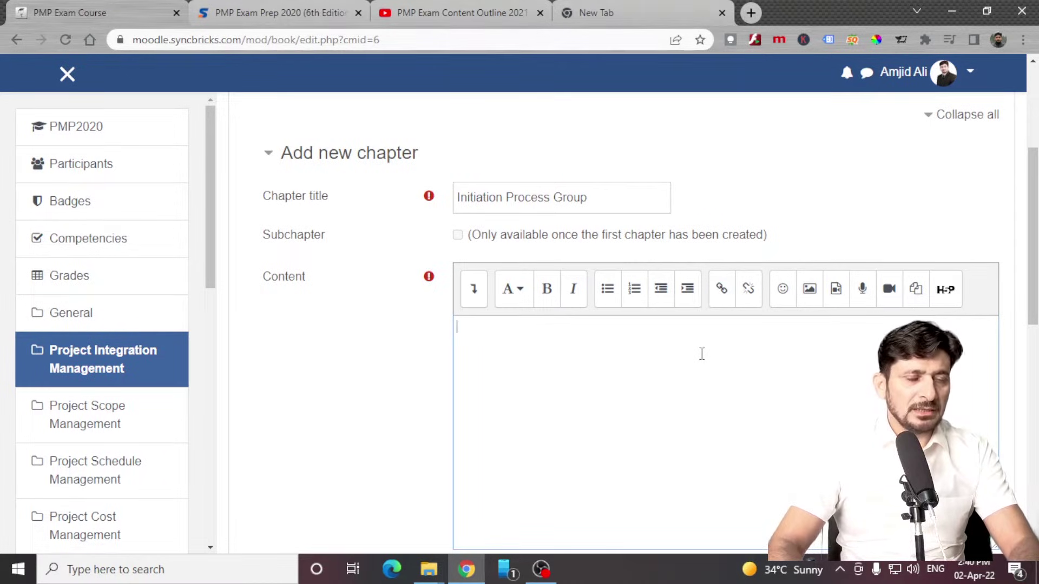
text(Conente)
key(BackSpace)
text(h)
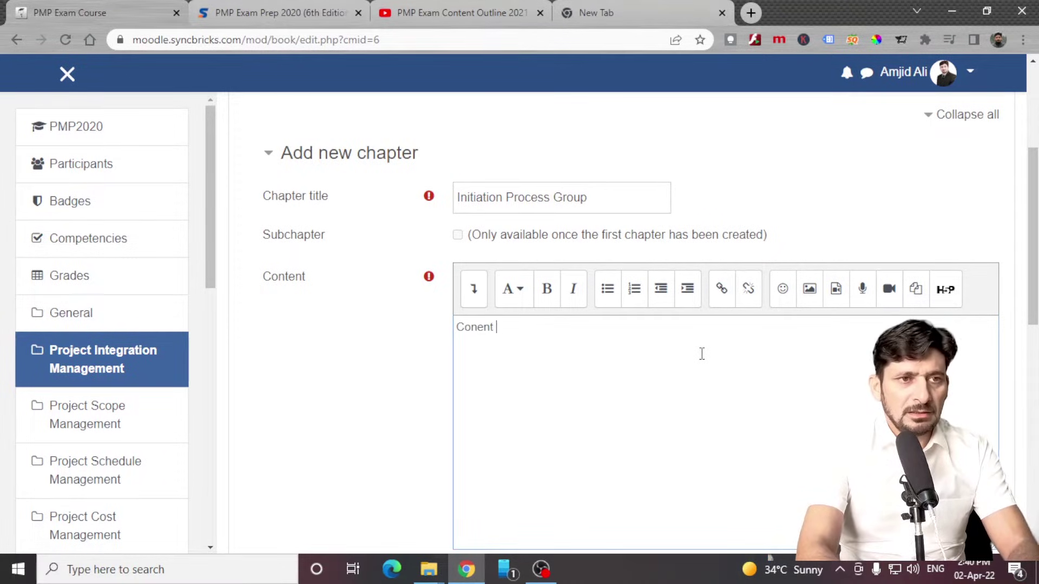
text(s here)
key(Return)
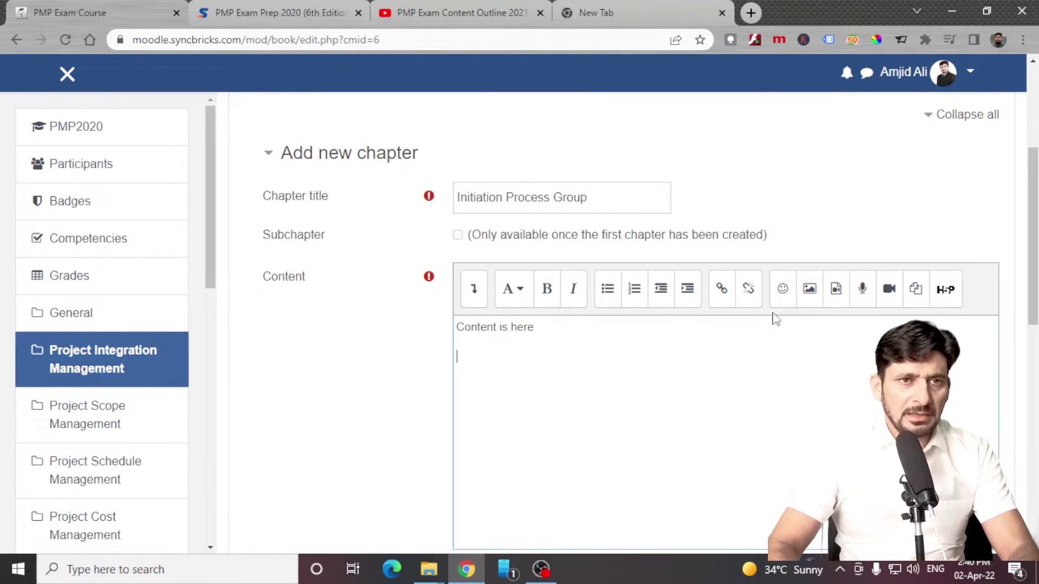
Insert the PMP Exam Prep 2020 image below the chapter text and save the chapter.
click(815, 293)
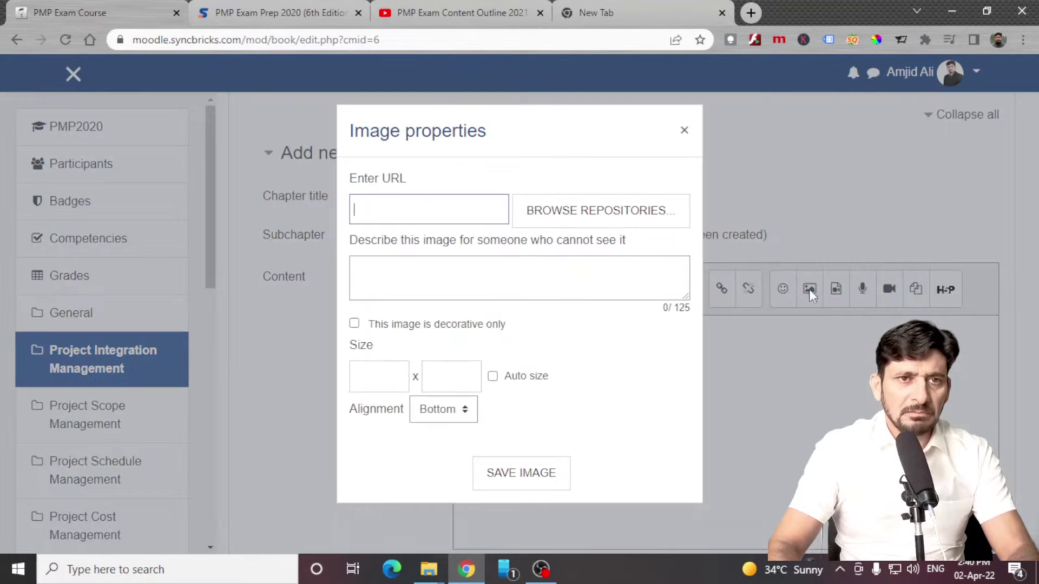
click(585, 211)
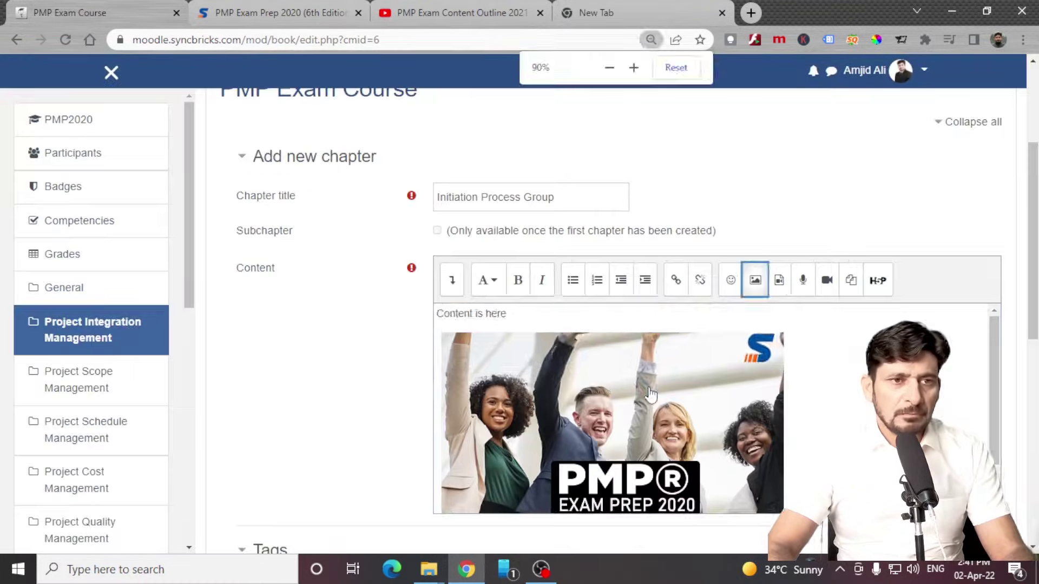
scroll(650, 395, down, 10)
click(489, 222)
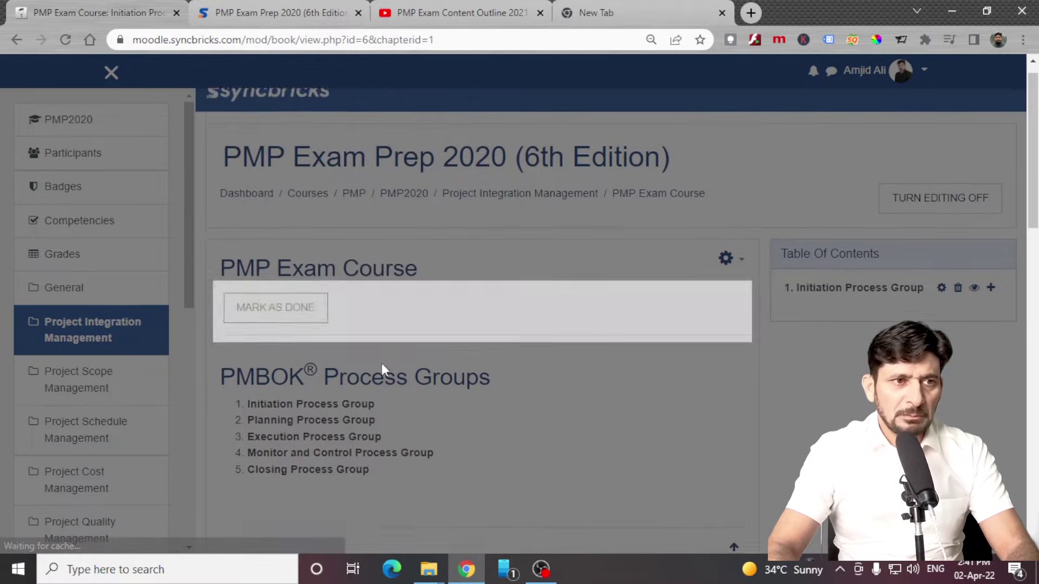
Review the PMP Exam Course book's description, table of contents and Initiation Process Group chapter down to the page navigation.
click(506, 244)
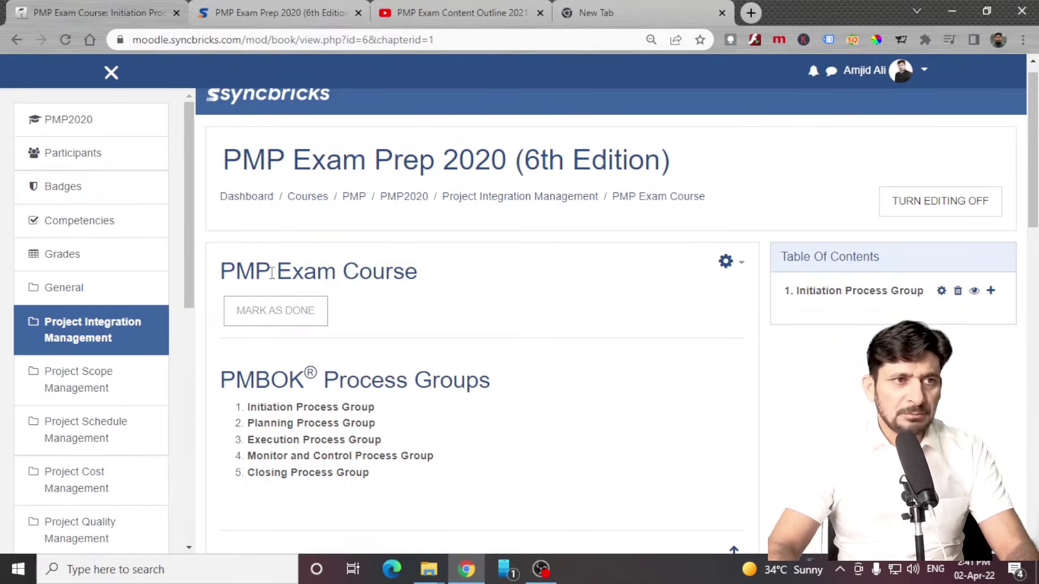
scroll(296, 388, down, 10)
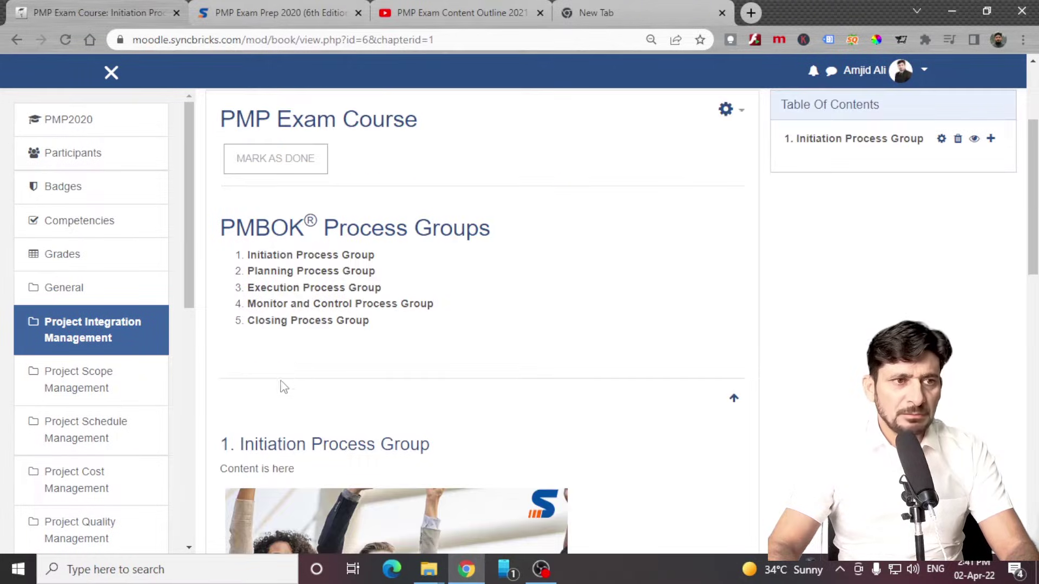
scroll(239, 271, down, 5)
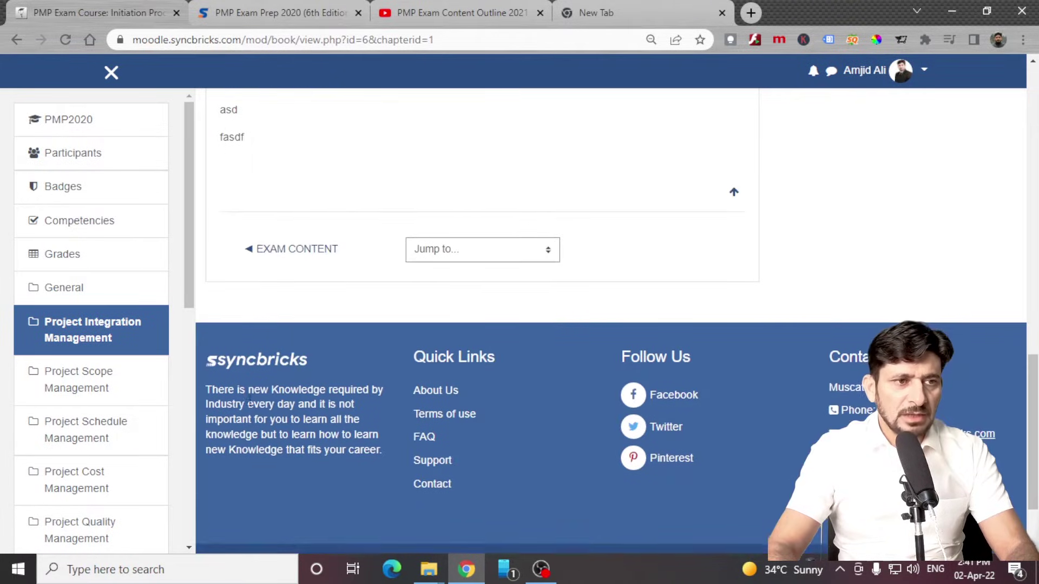
click(273, 259)
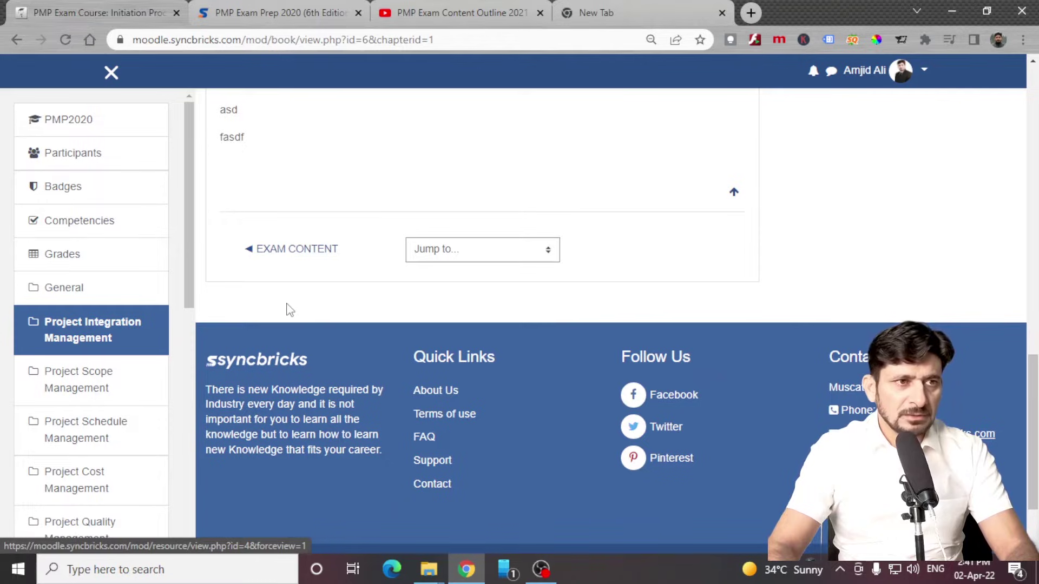
Start a new URL resource in the course's Project Integration Management section.
scroll(227, 302, down, 6)
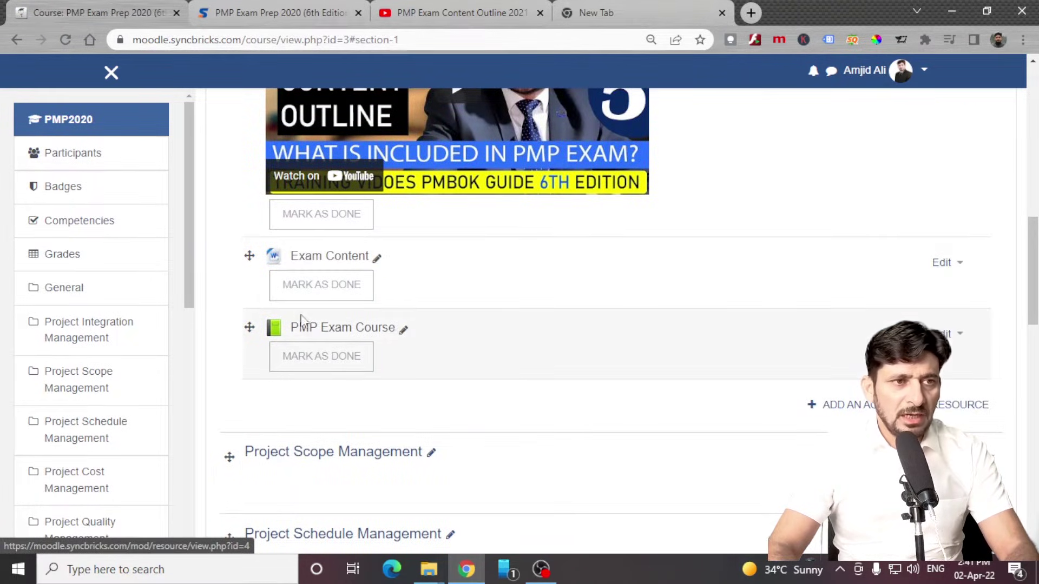
click(858, 411)
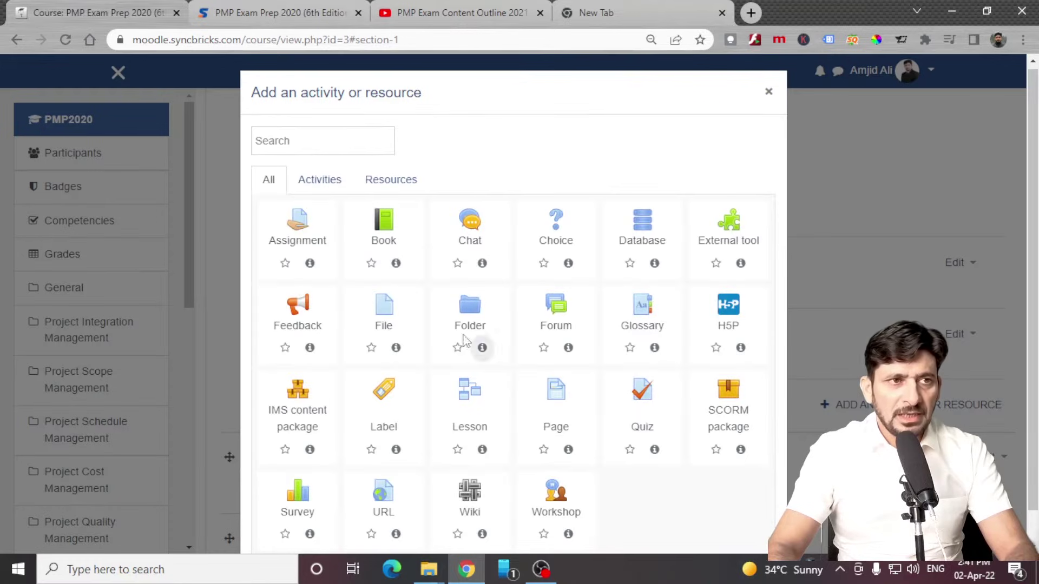
click(390, 179)
click(296, 330)
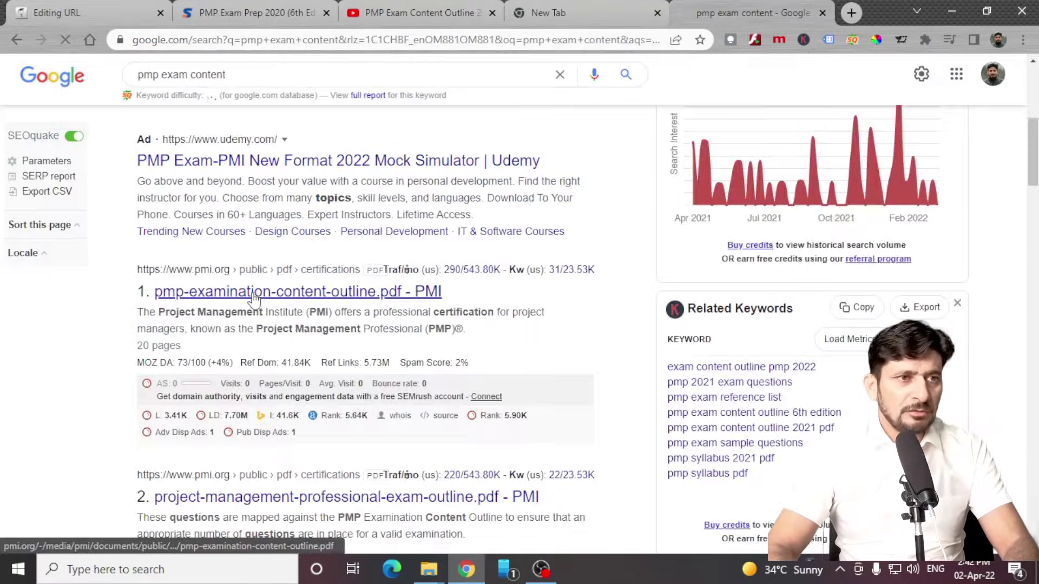
Open PMI's pmp-examination-content-outline.pdf from the Google results for "pmp exam content" and copy its web address.
click(252, 294)
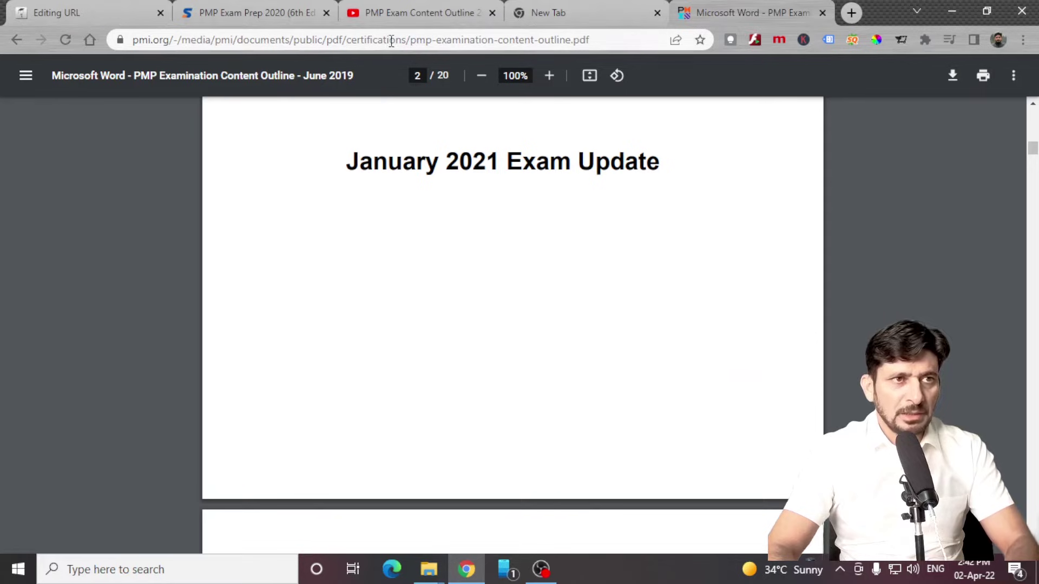
click(391, 41)
key(ctrl+c)
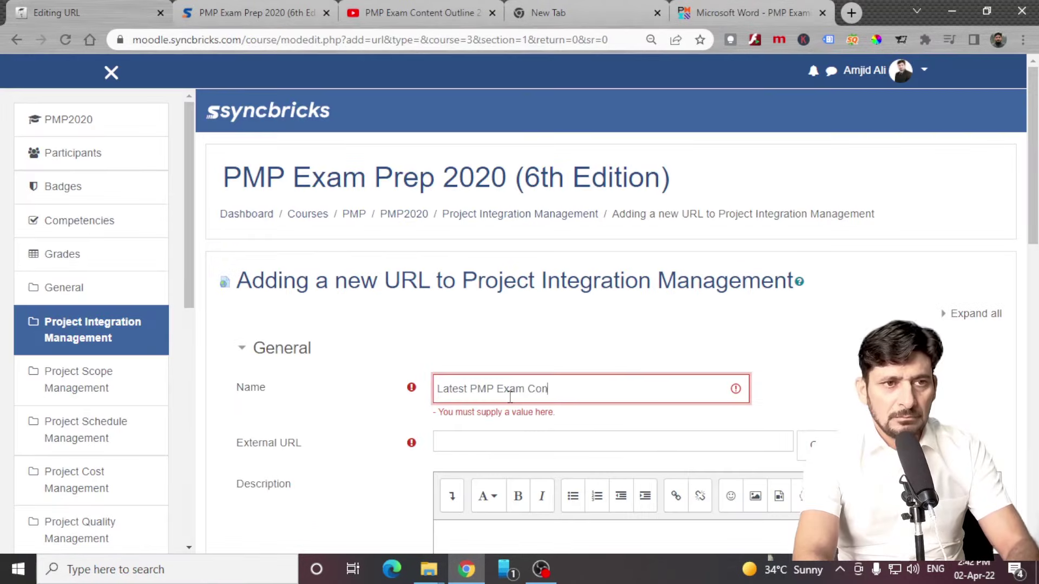
Name the URL resource Latest PMP Exam Content from PMI Website, use the copied PDF address as external URL and description, and save it.
text(Content from PMI Website)
click(520, 425)
key(ctrl+v)
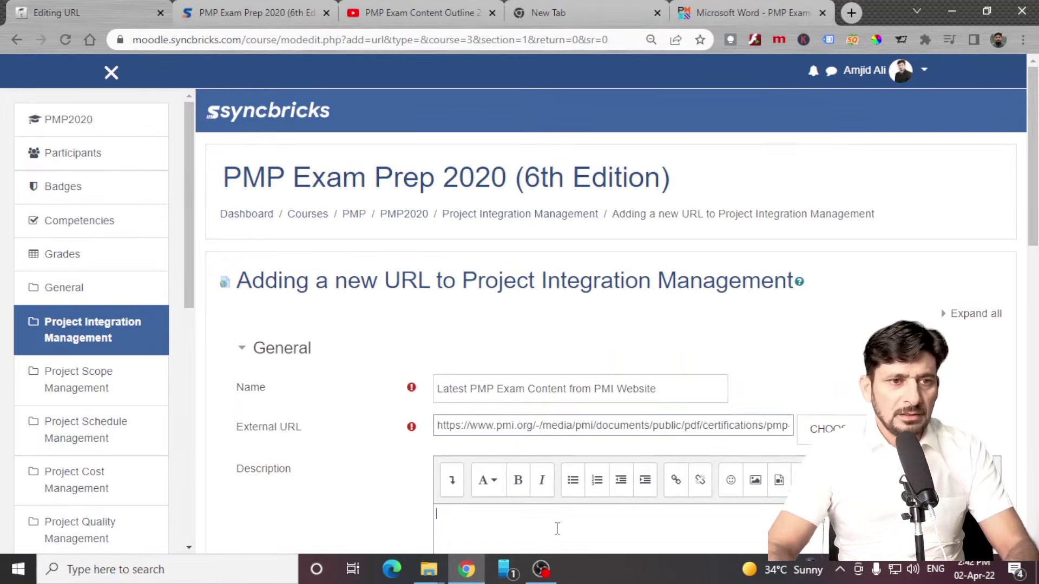
click(554, 529)
key(ctrl+v)
scroll(702, 492, down, 6)
scroll(757, 283, up, 2)
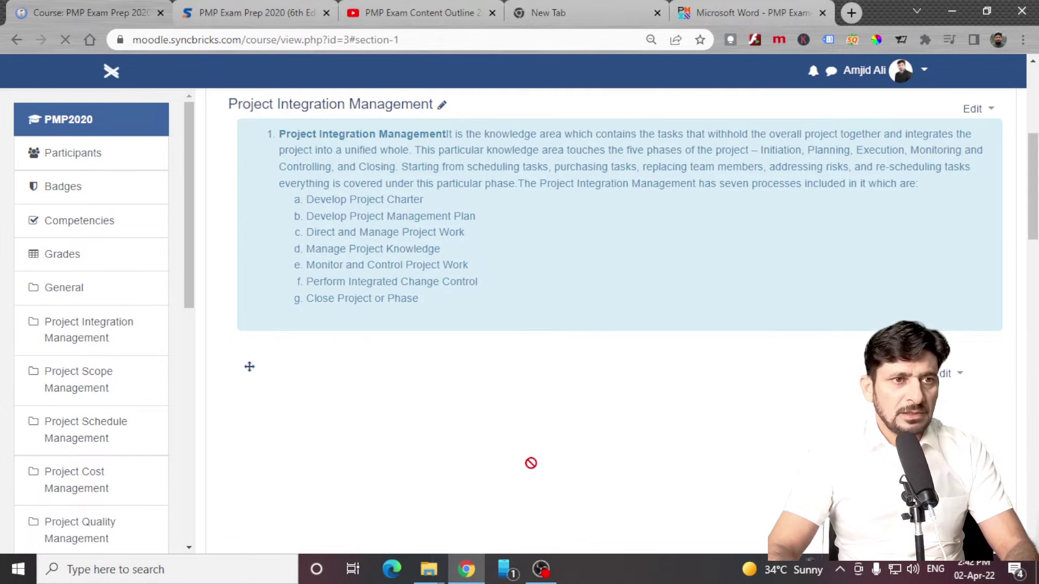
Open the Latest PMP Exam Content from PMI Website link to check the linked PDF, and return to the course page.
scroll(585, 428, down, 8)
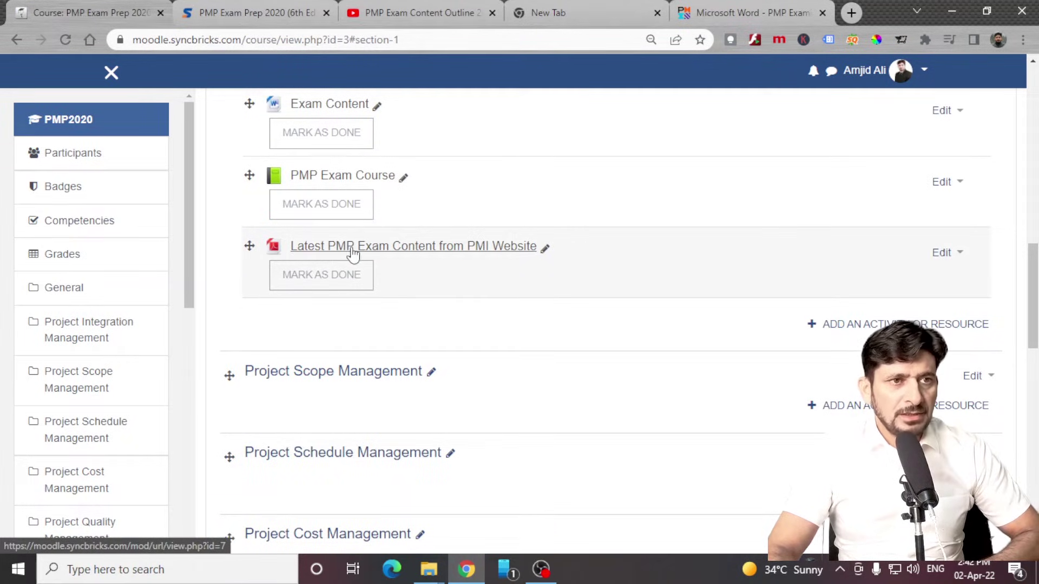
scroll(341, 256, up, 2)
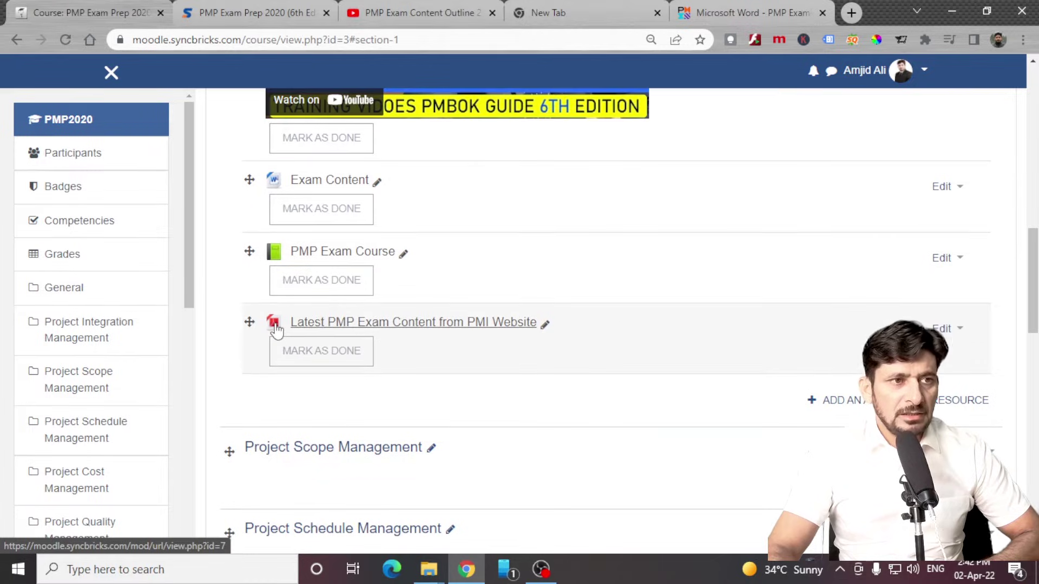
click(338, 325)
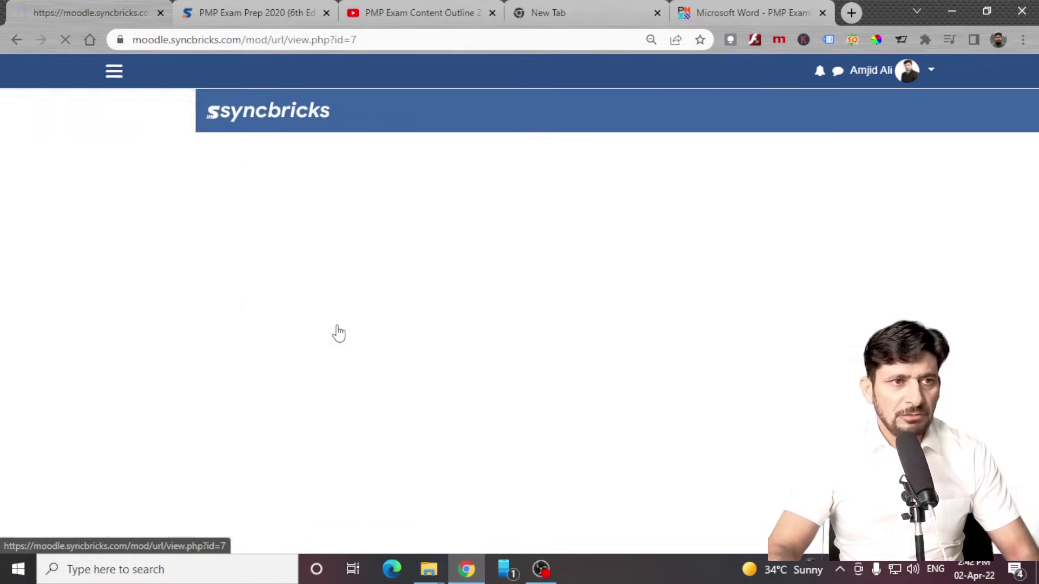
click(364, 410)
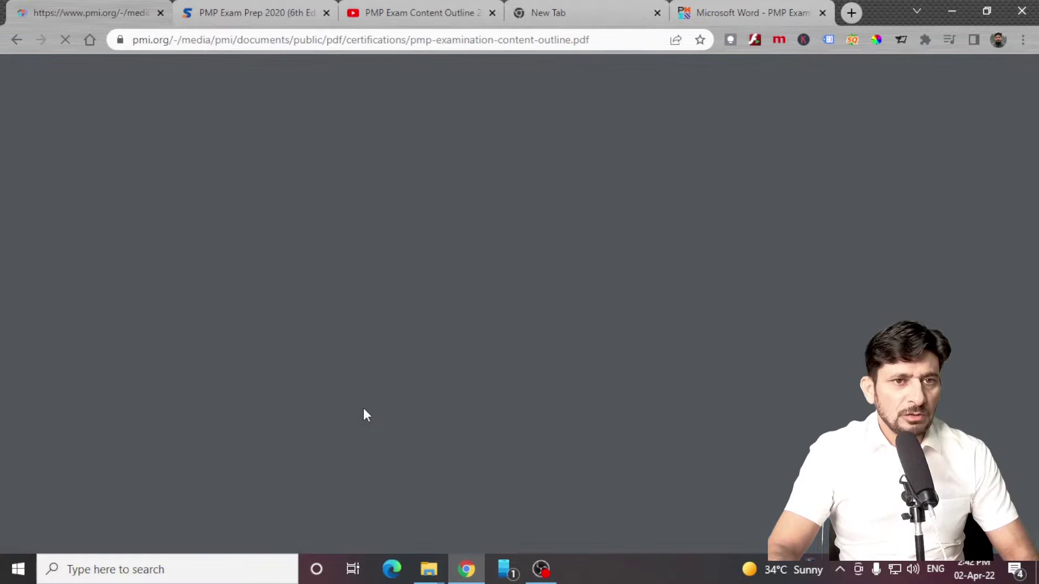
scroll(404, 300, down, 10)
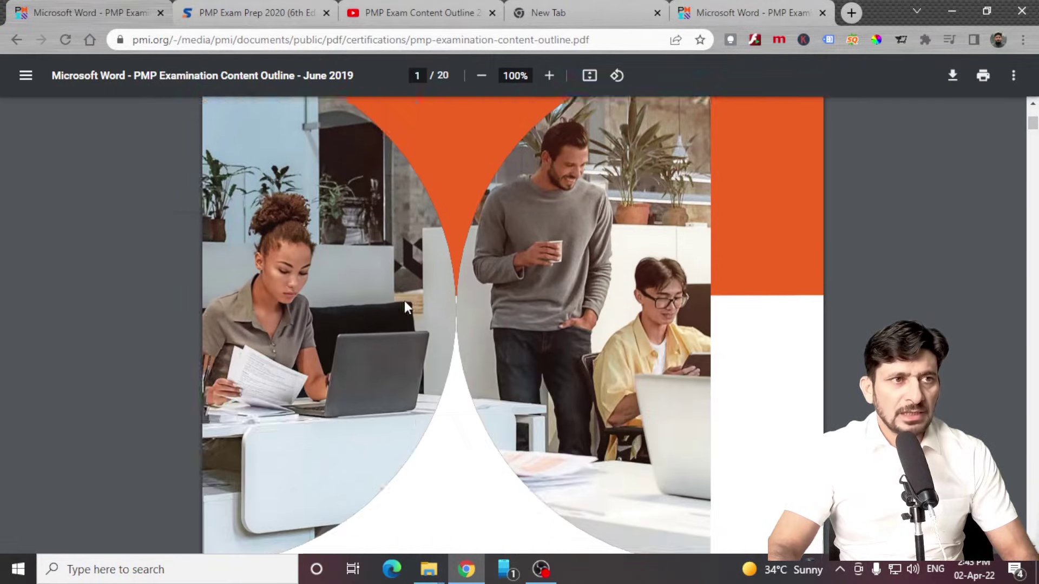
key(alt+Left)
Look over the activity types and resource types that can be added to the Project Integration Management section.
click(914, 474)
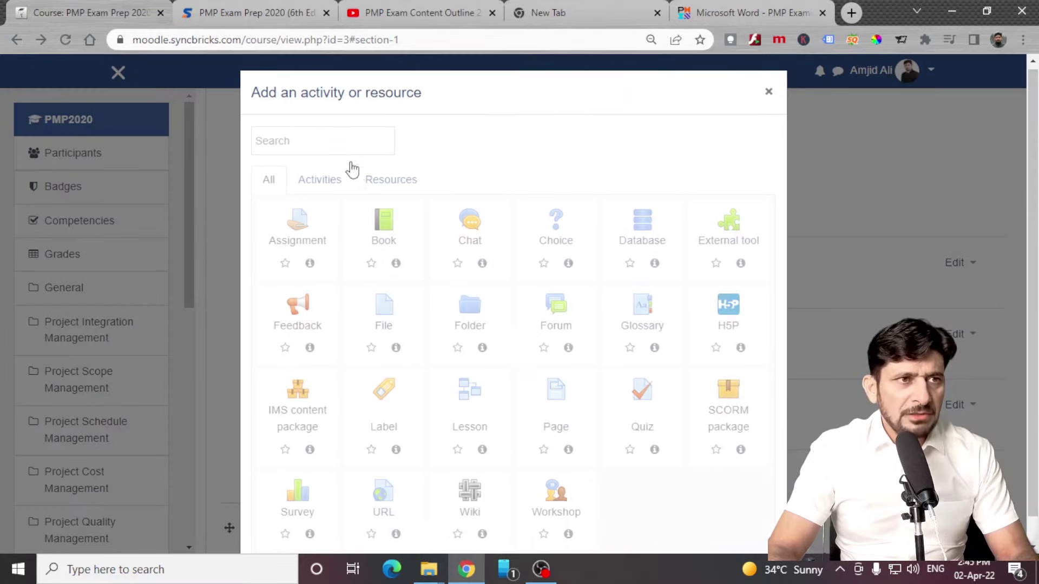
click(319, 184)
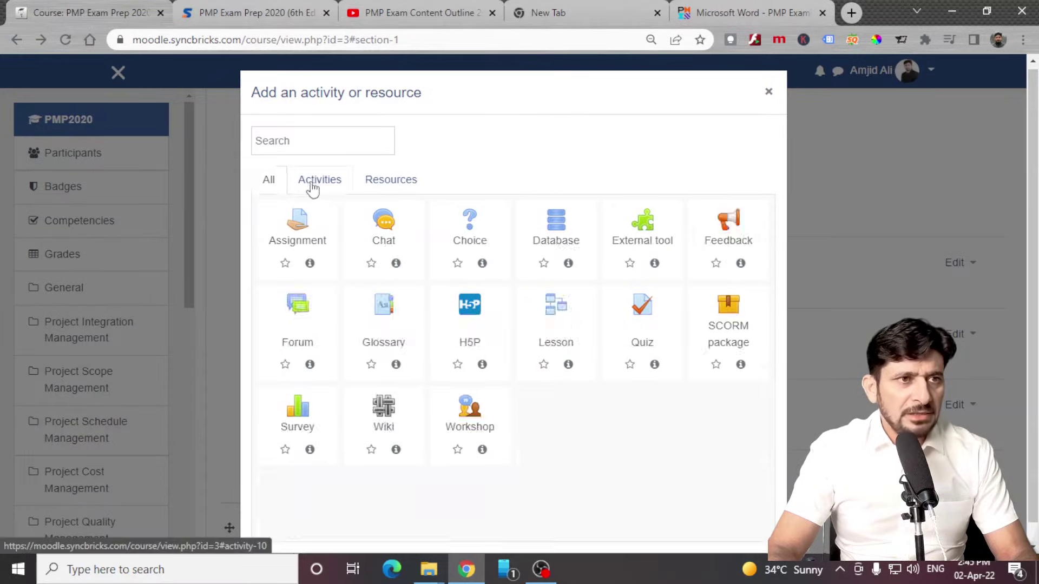
click(383, 183)
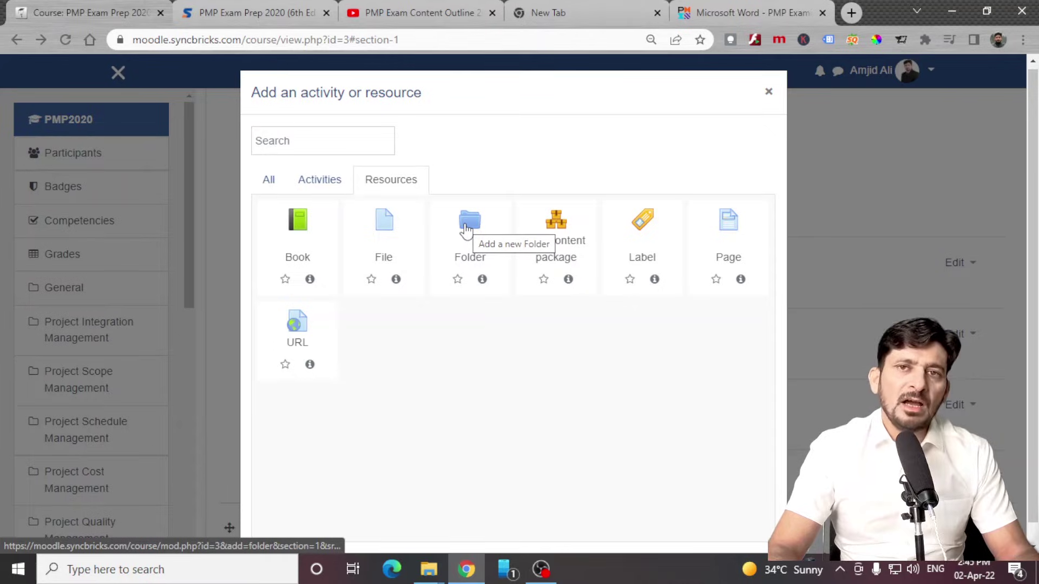
scroll(557, 225, down, 1)
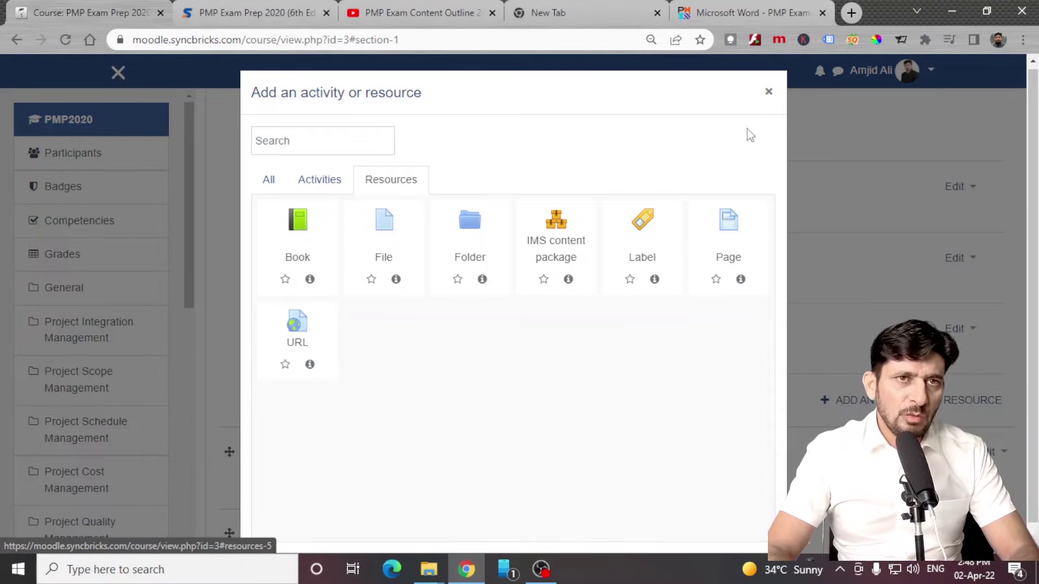
Review the Project Integration Management section and start adding a new Page resource to it.
click(768, 91)
scroll(336, 304, up, 4)
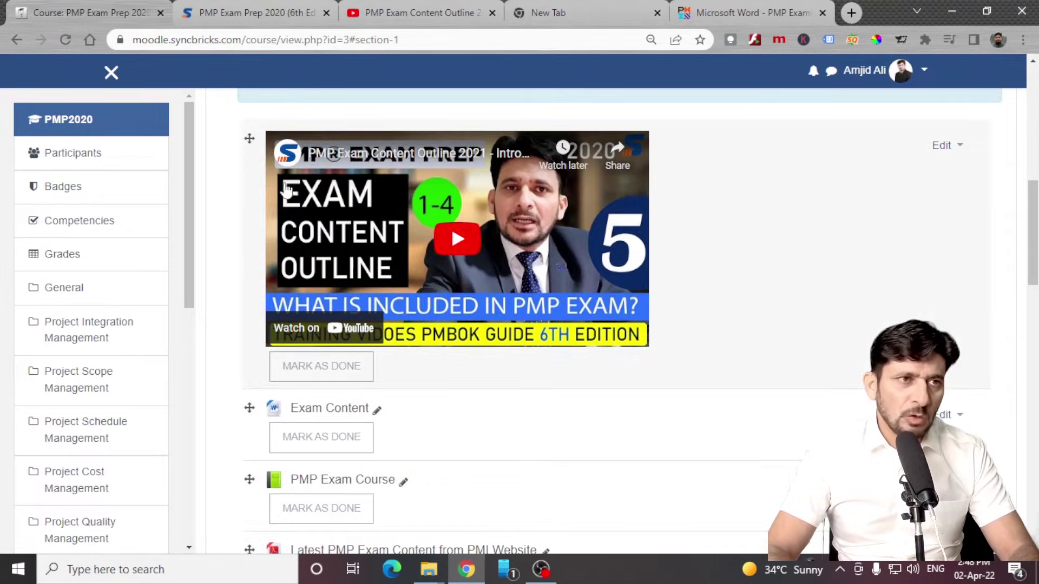
scroll(337, 304, up, 3)
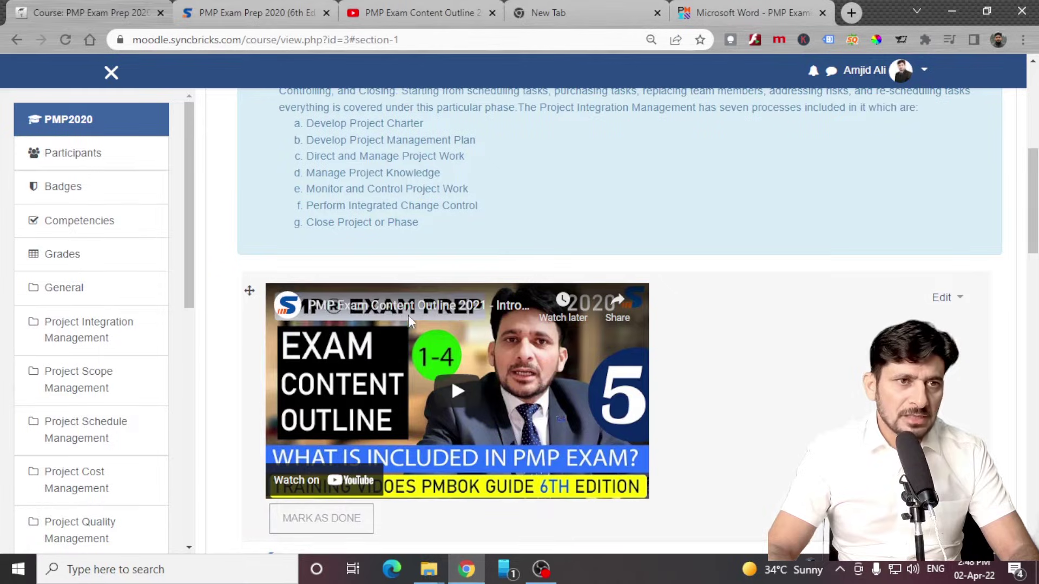
scroll(696, 346, down, 5)
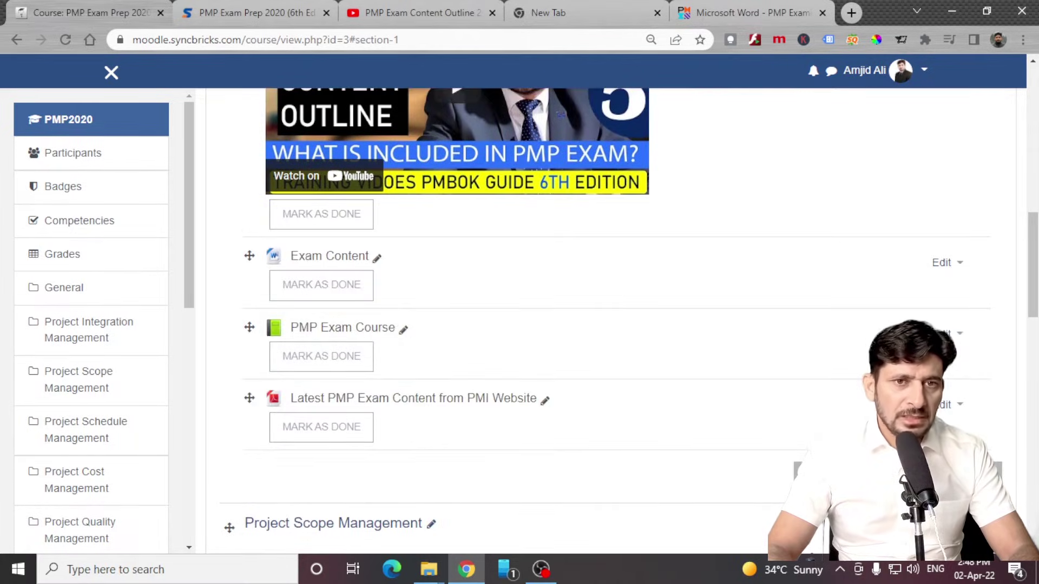
click(897, 471)
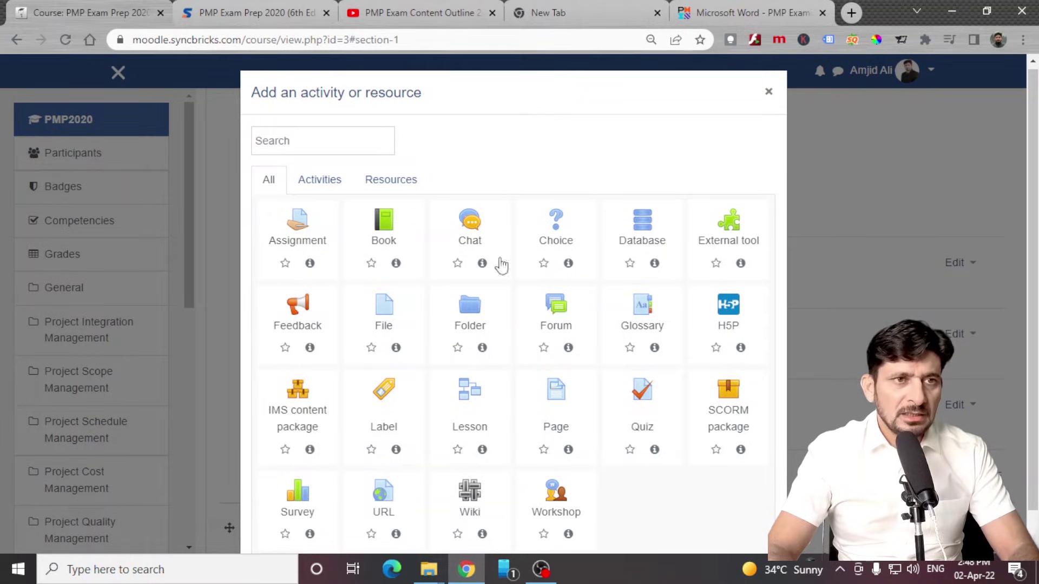
click(325, 192)
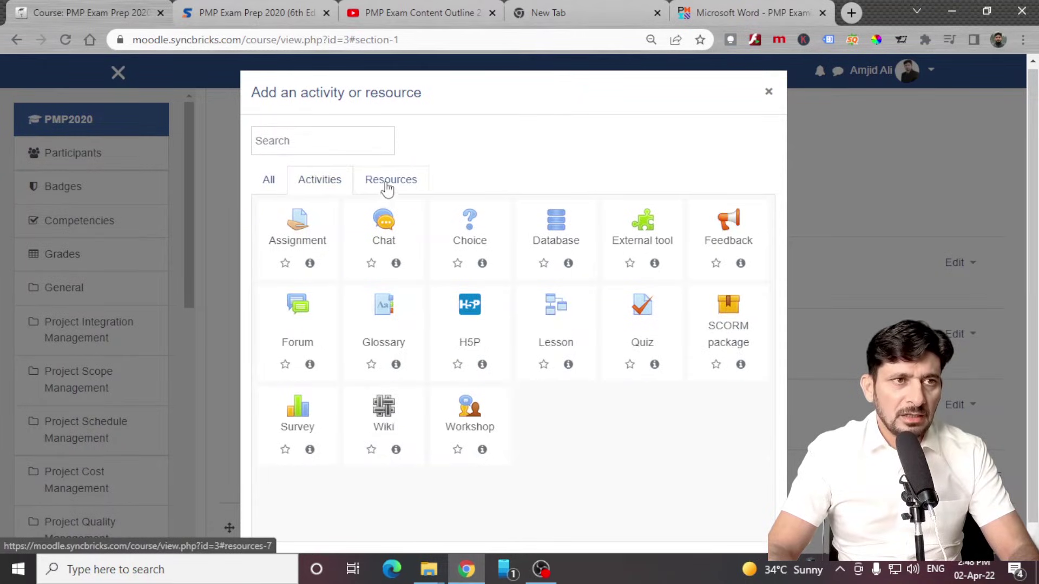
click(389, 194)
click(725, 244)
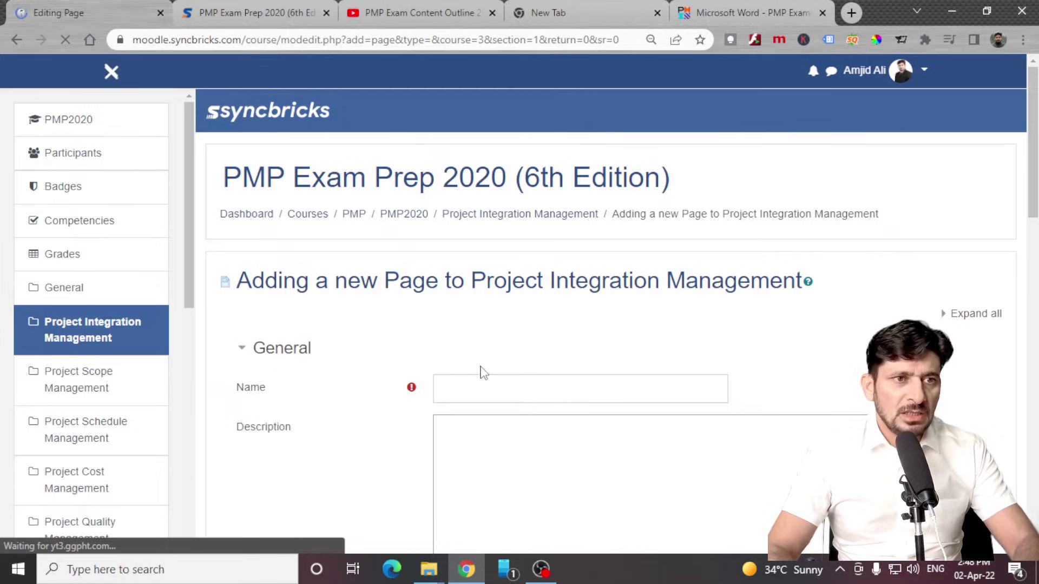
Name the page Test page in section 1, fill its content with the Project Integration Management summary, and save it to the course.
click(486, 386)
text(Test page in section 1)
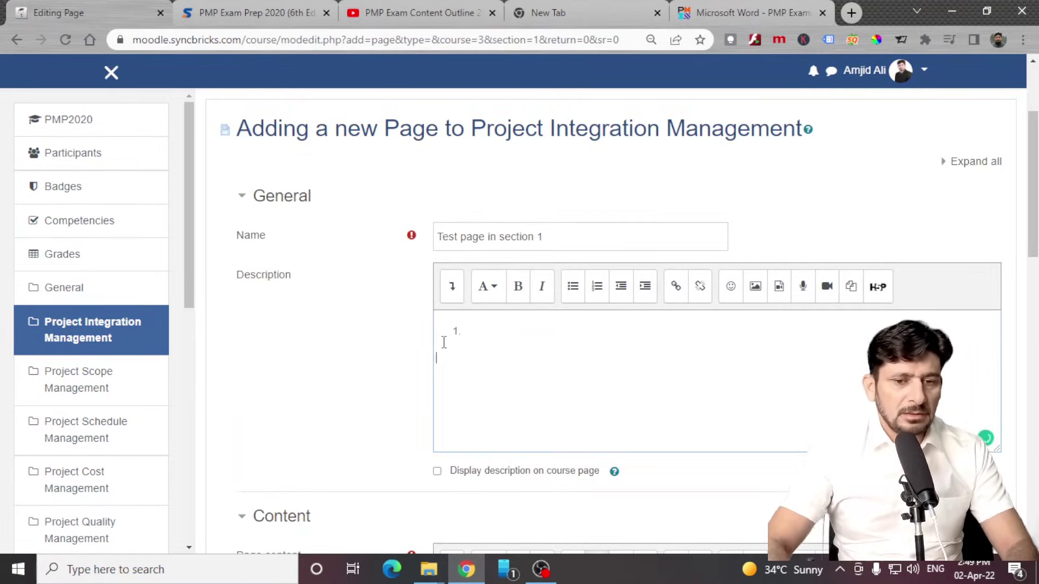
scroll(566, 307, down, 10)
click(518, 229)
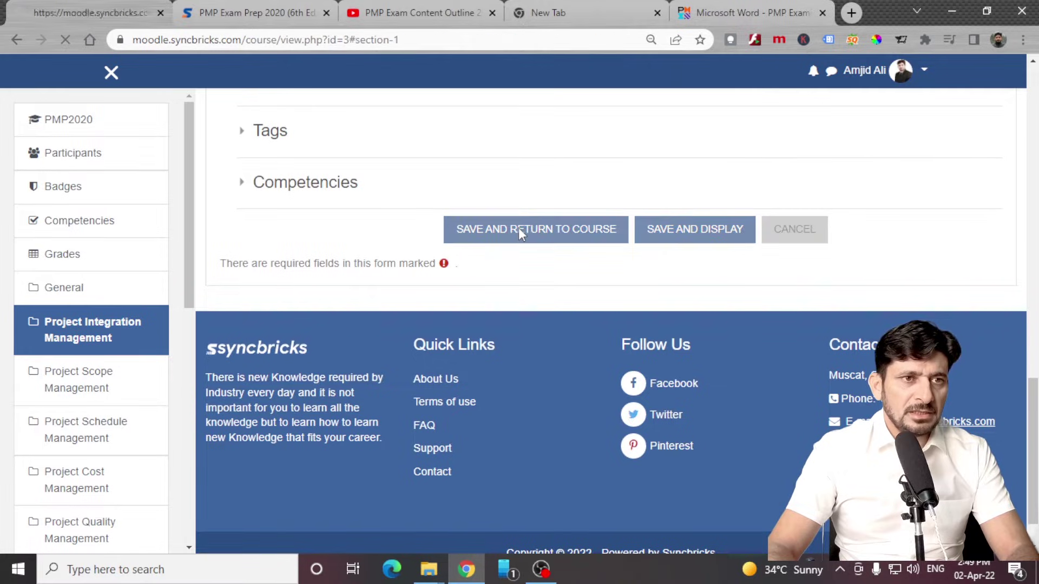
Find Test page in section 1 among the section's resources, open it to check its content, and return to the course.
scroll(359, 320, down, 10)
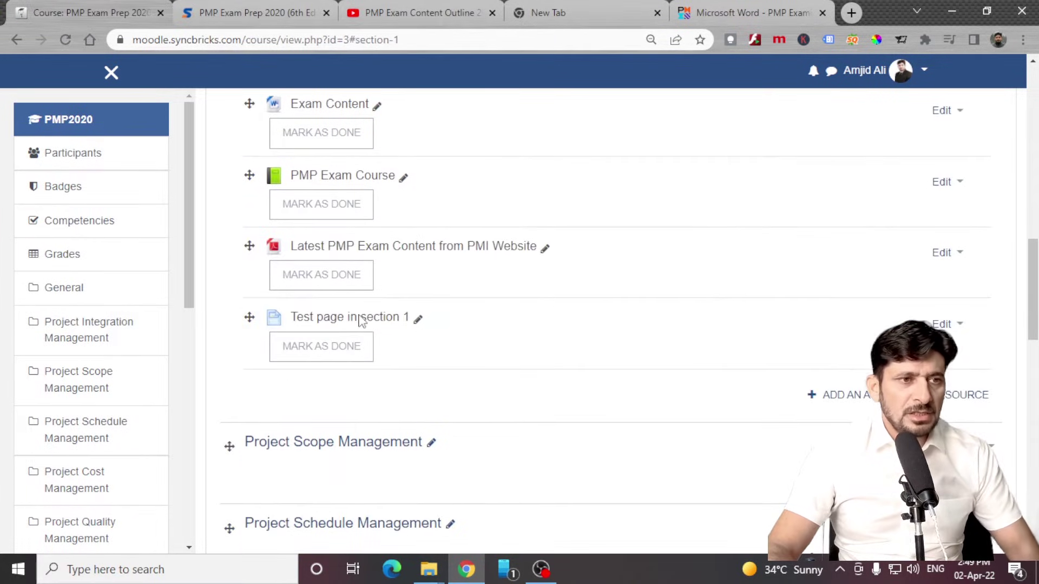
scroll(348, 318, up, 9)
scroll(481, 350, down, 4)
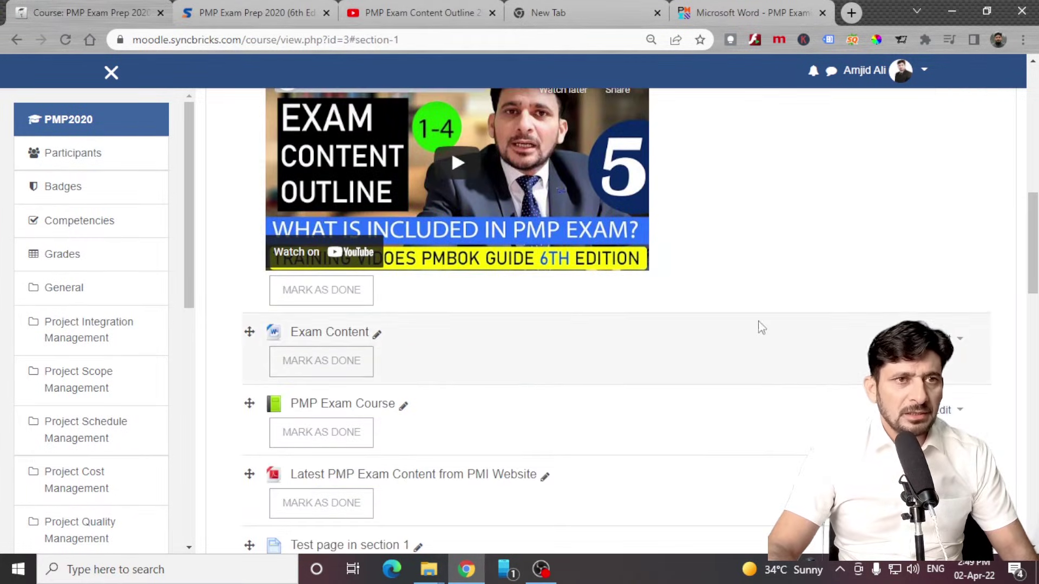
scroll(785, 319, up, 3)
scroll(703, 327, down, 5)
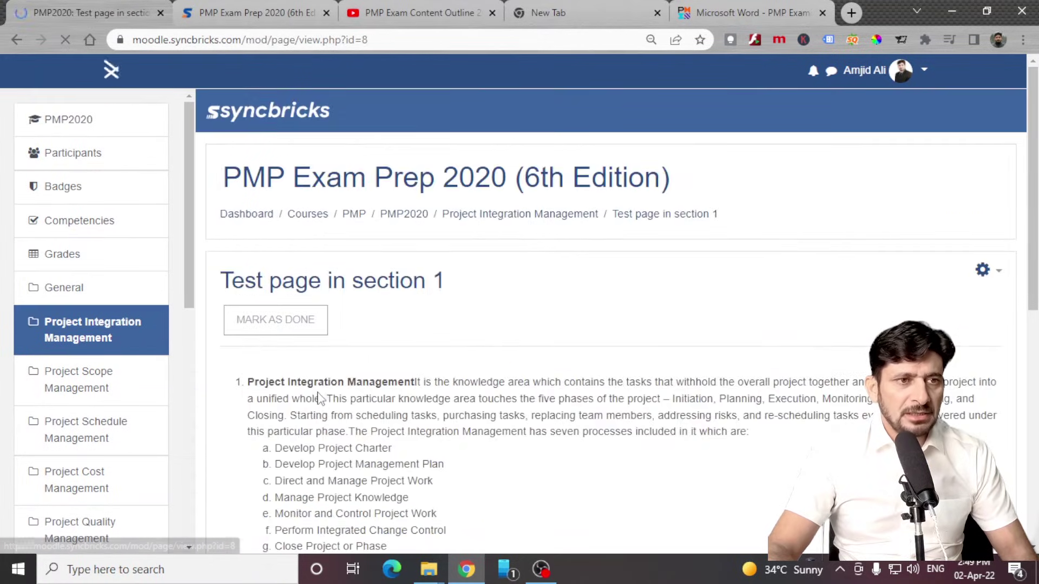
scroll(411, 357, down, 7)
Look through the resource and activity types and start adding a Quiz to the Project Integration Management section.
click(812, 394)
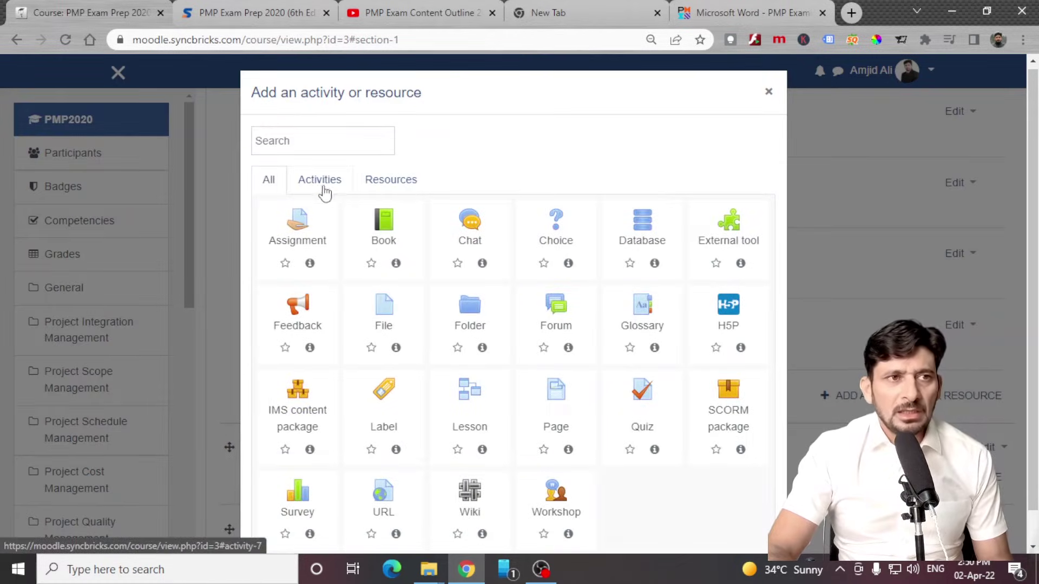
click(395, 180)
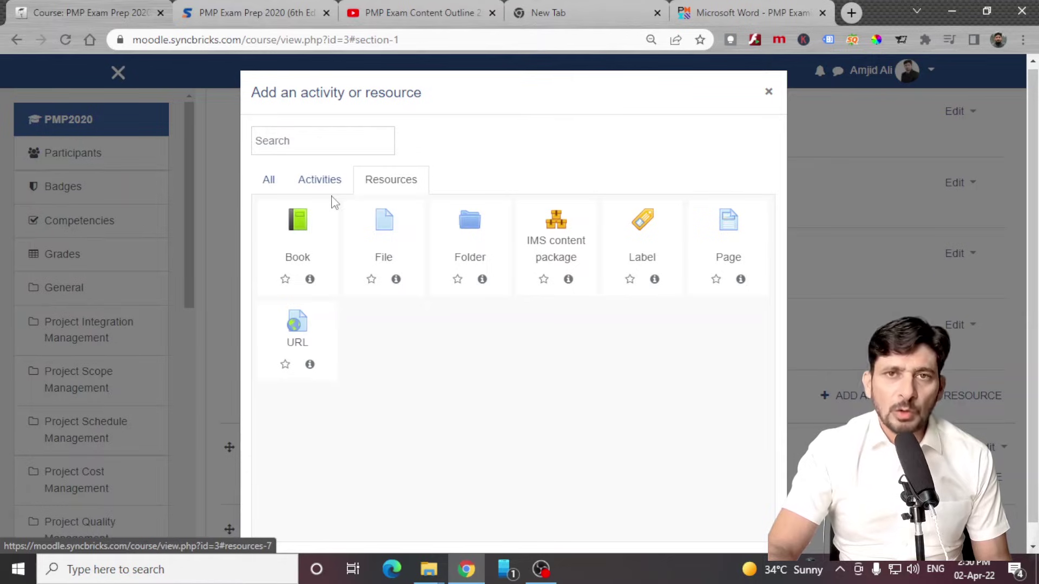
click(318, 181)
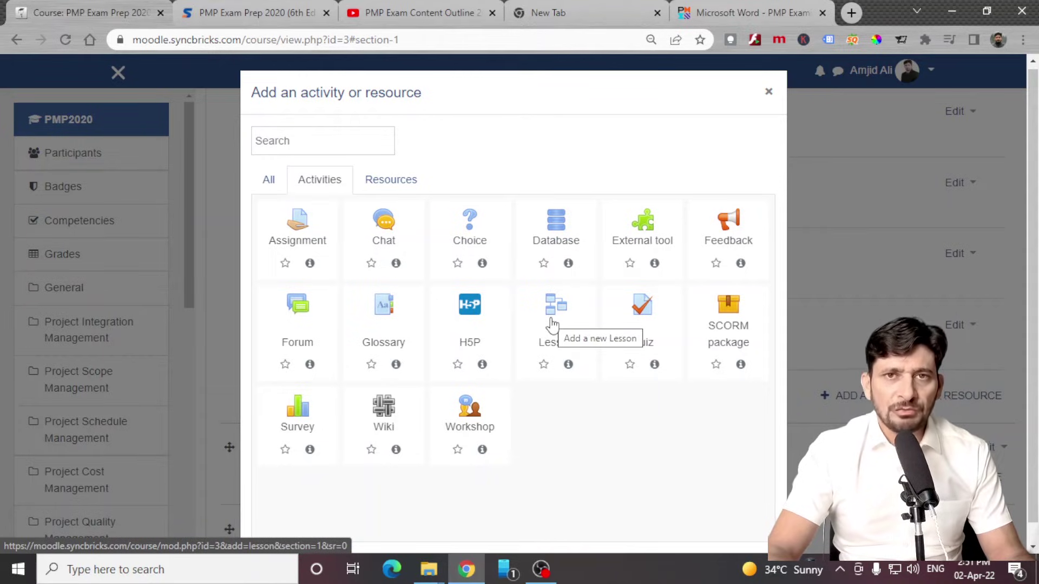
click(640, 311)
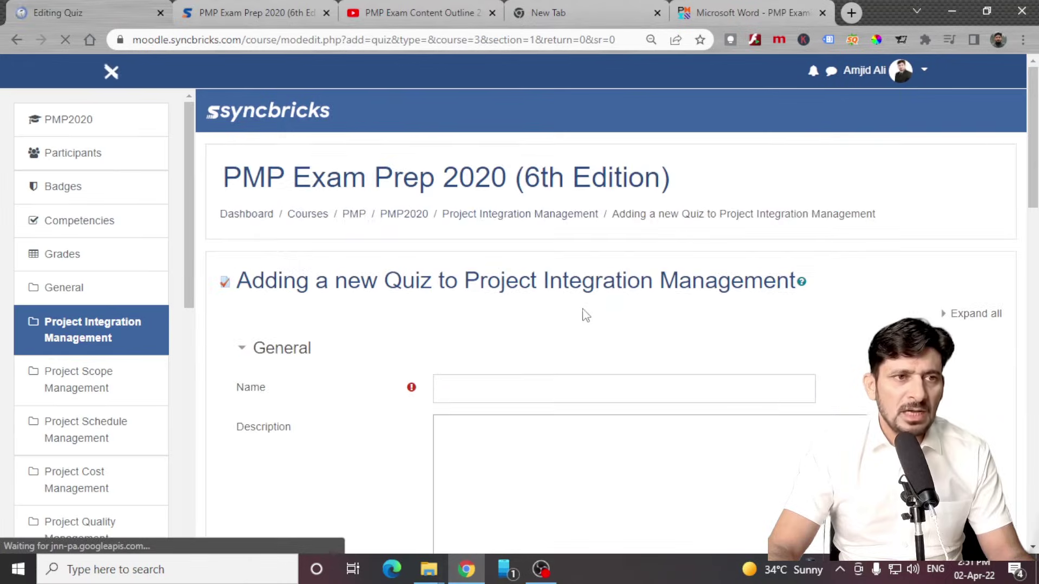
Name the new quiz Process Groups Quiz1.
scroll(584, 313, down, 1)
click(466, 314)
text(Process Groups)
text(Quiz)
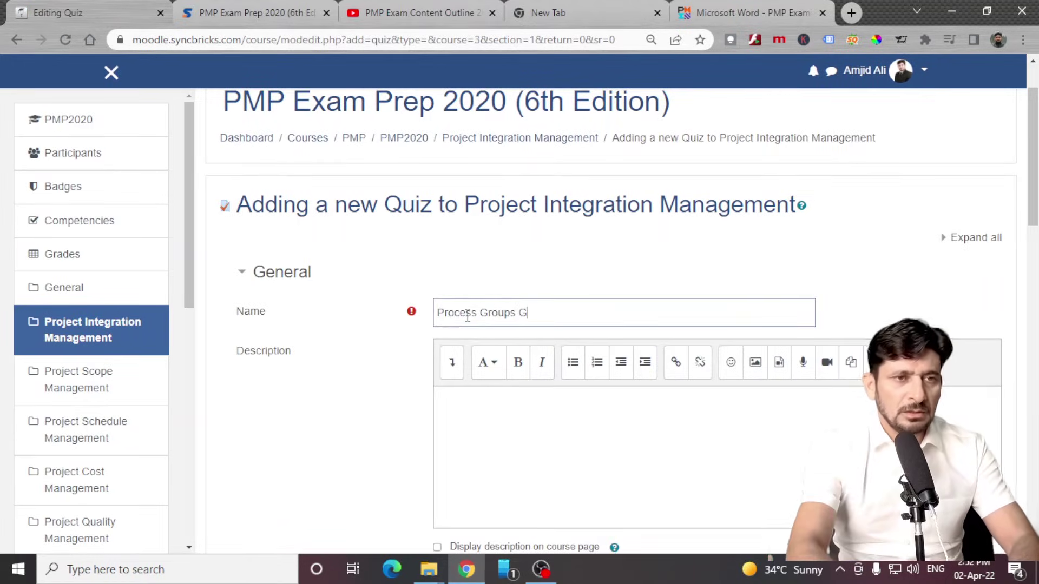
text(1)
Describe the quiz as "this is first quiz and you must complete it before moving to the next section" and save it to the course.
click(485, 403)
text(this is )
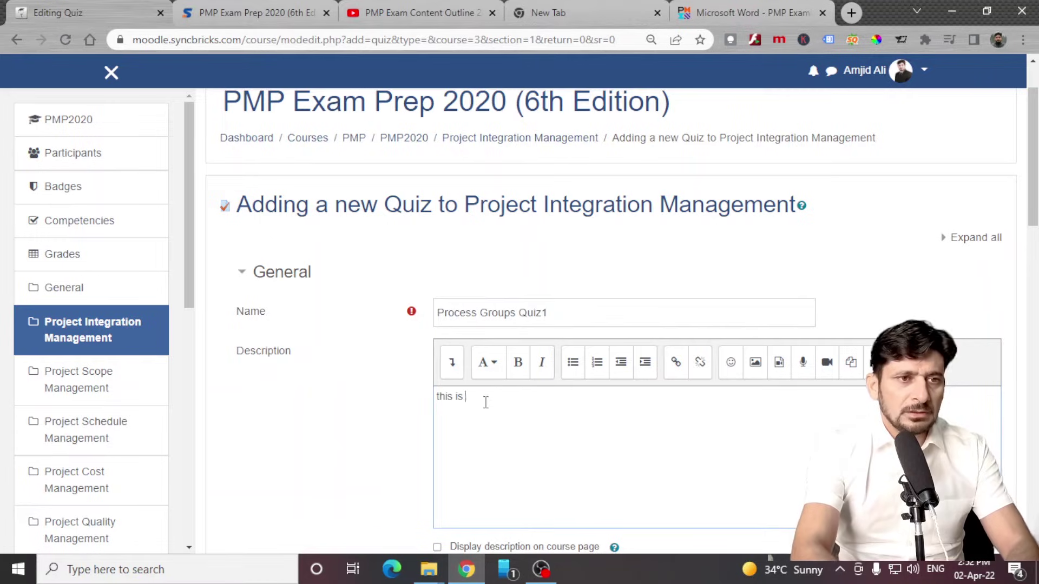
text(first quiz and you must complete it before moving to the next section)
scroll(485, 403, down, 15)
click(493, 244)
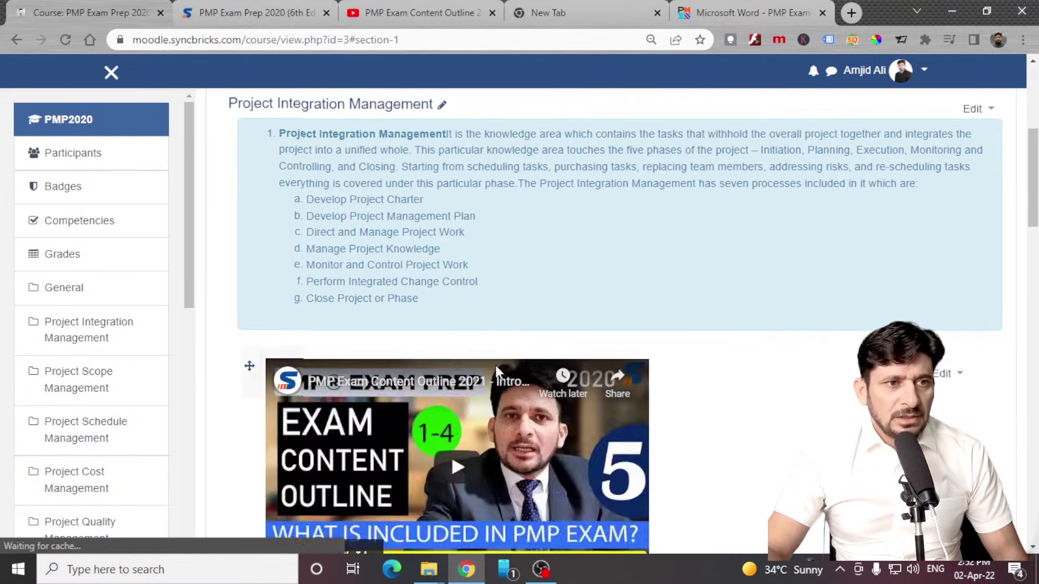
Open Process Groups Quiz1 from the course page and bring up its settings for editing.
scroll(494, 352, down, 15)
scroll(331, 416, up, 3)
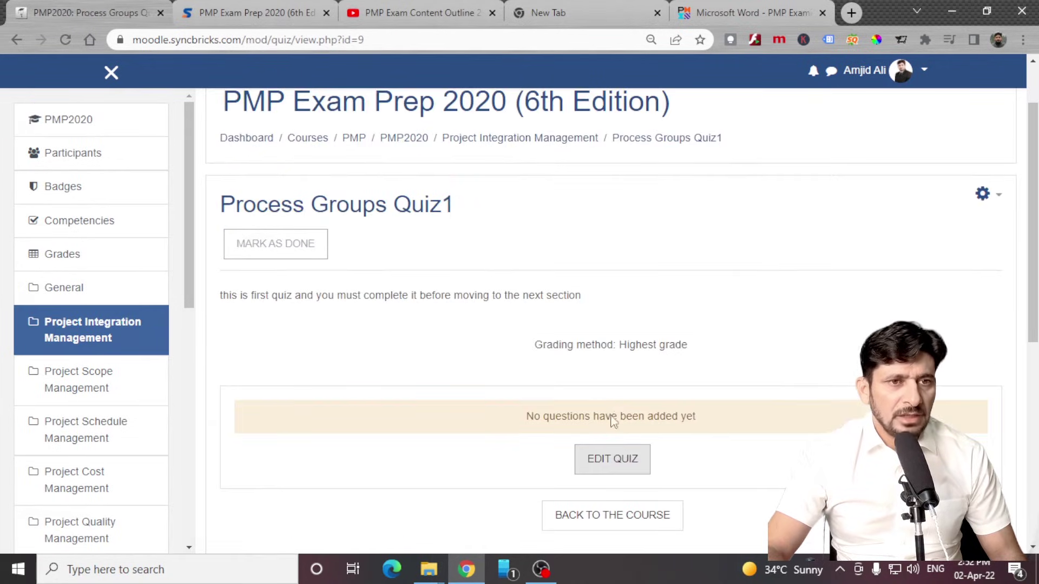
click(979, 199)
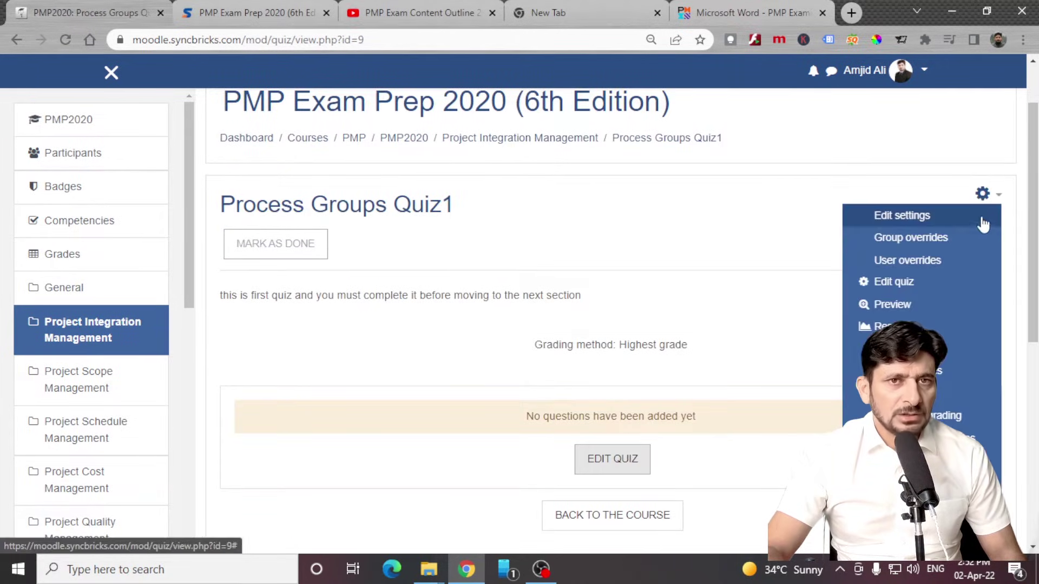
click(945, 217)
scroll(494, 319, down, 5)
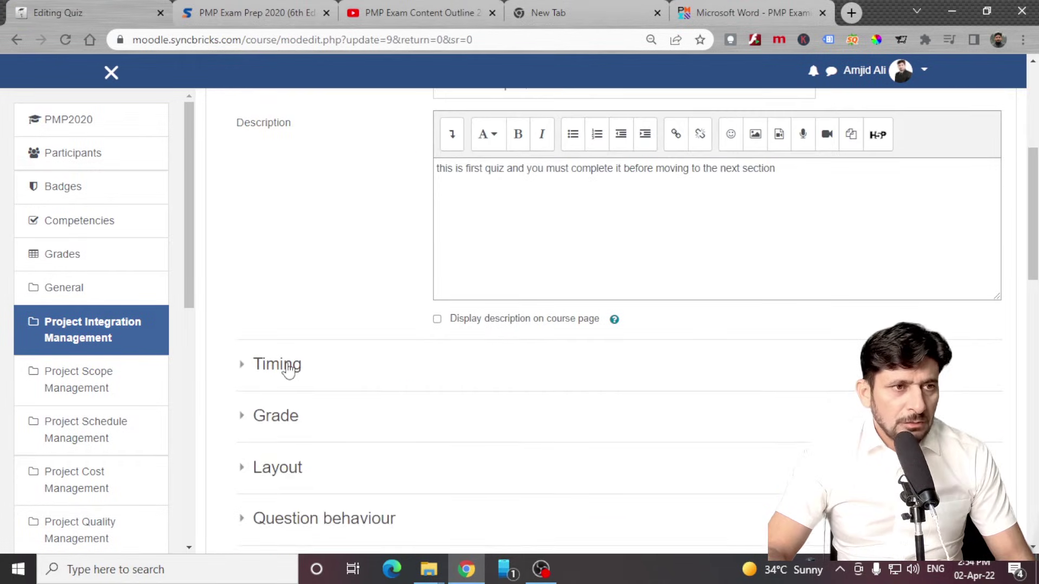
Enable the quiz opening time of 2 April 2022, 14:53 in the timing settings.
click(278, 364)
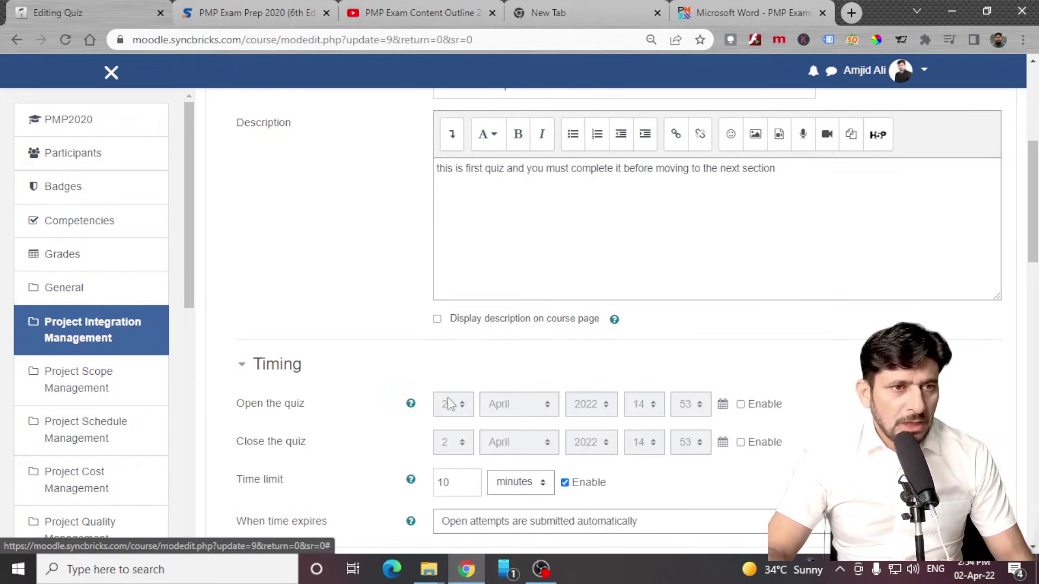
click(740, 405)
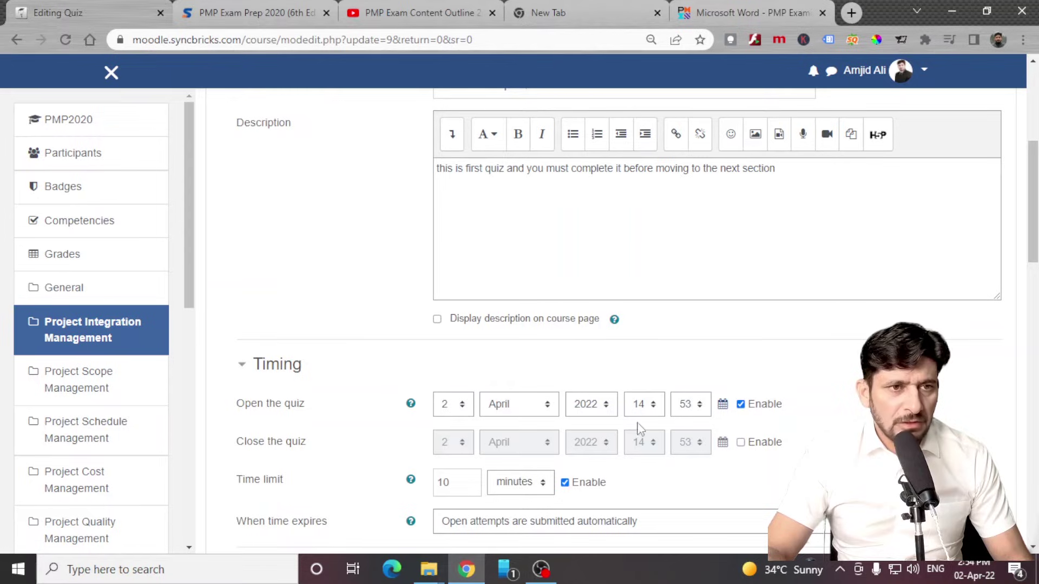
scroll(652, 414, down, 3)
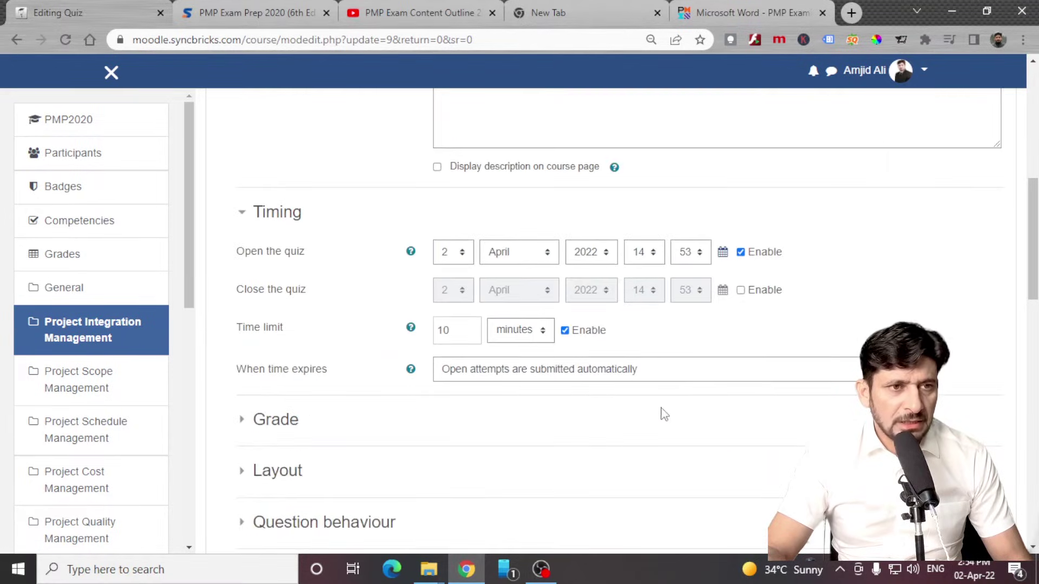
scroll(443, 428, down, 3)
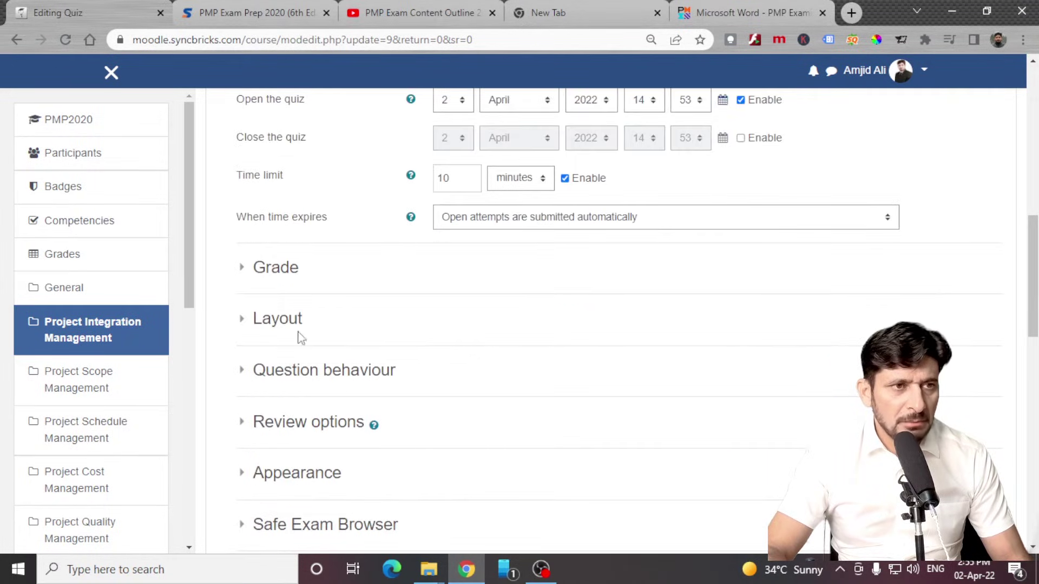
Set the quiz's grade to pass to 1 and the attempts allowed to 5.
click(292, 269)
text(1)
click(551, 407)
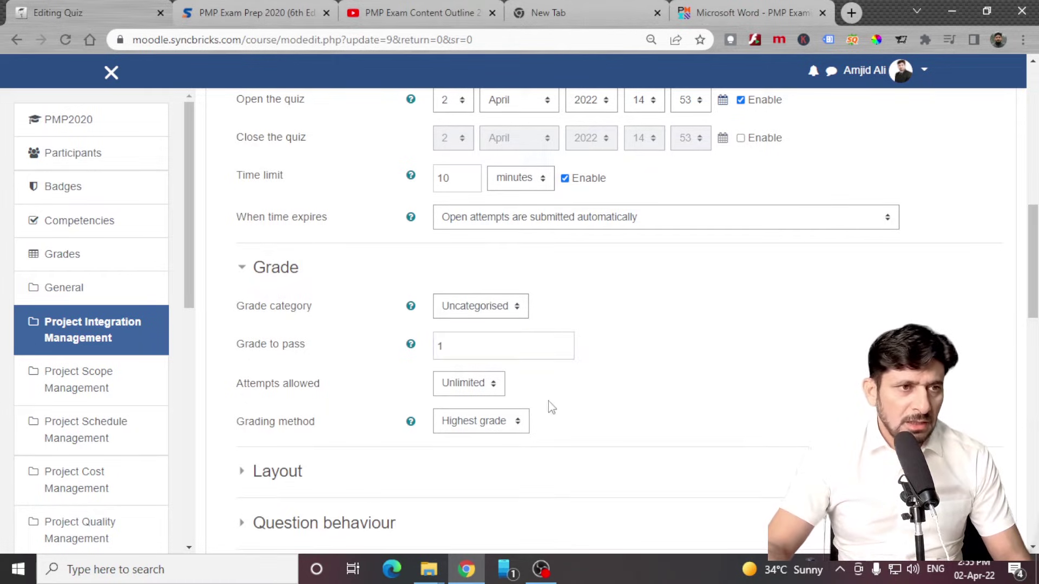
click(503, 384)
key(Escape)
key(5)
Review the quiz's layout, access restriction, completion and competency settings, and save the changes back to the course.
scroll(573, 416, down, 4)
click(503, 248)
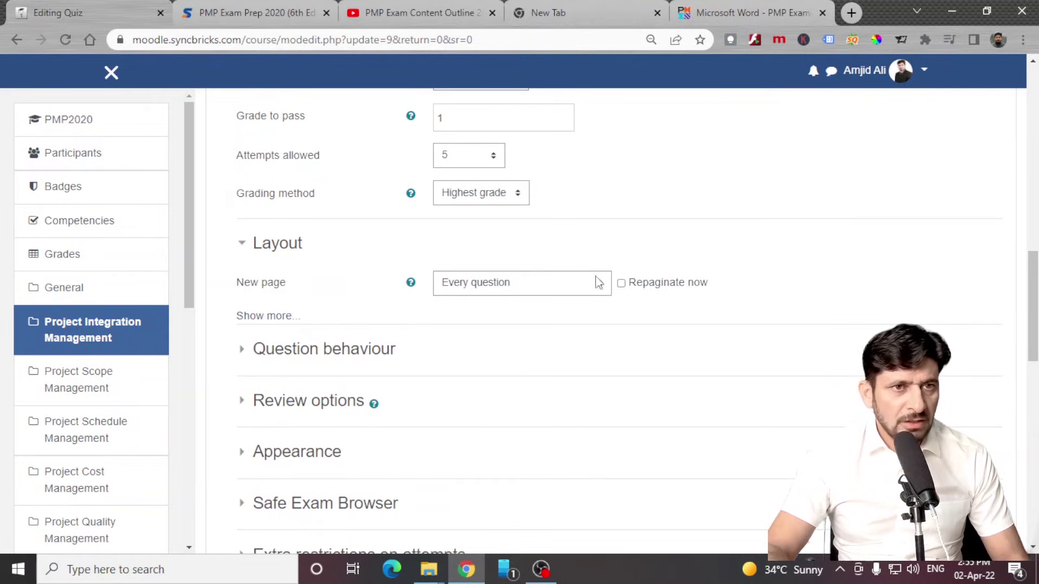
click(303, 259)
scroll(399, 320, down, 10)
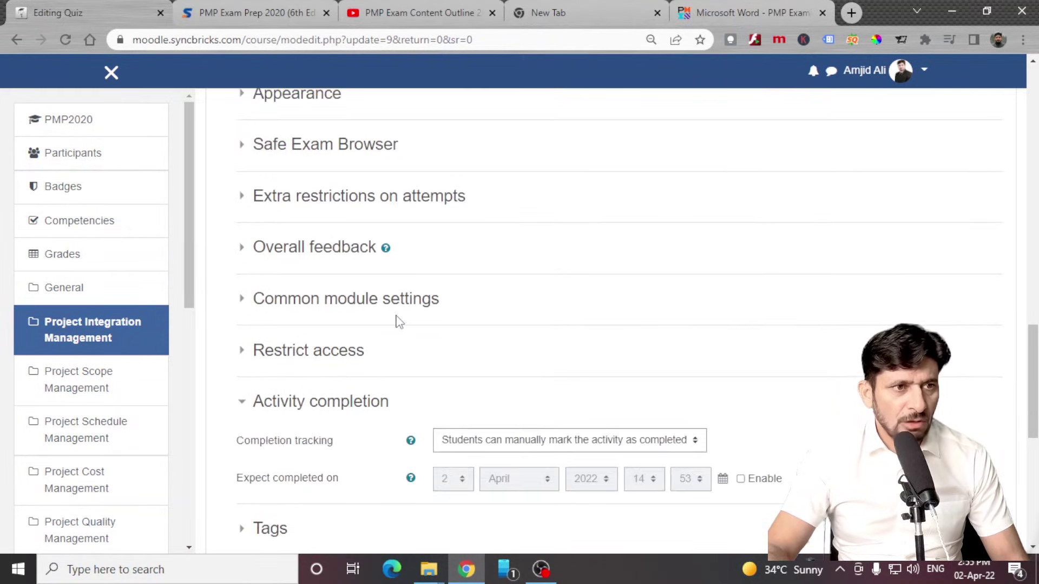
click(308, 355)
scroll(327, 369, down, 3)
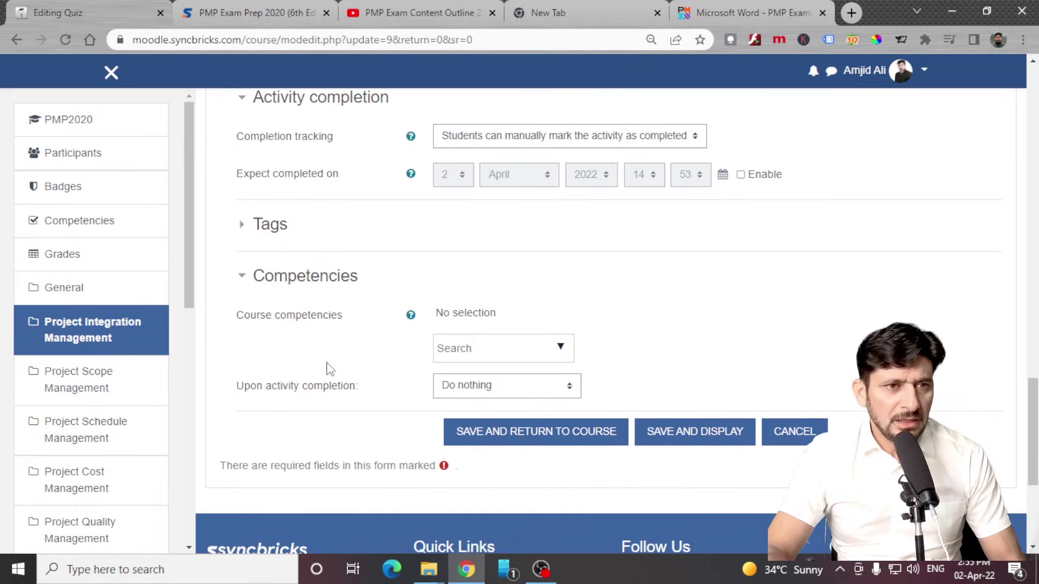
click(524, 438)
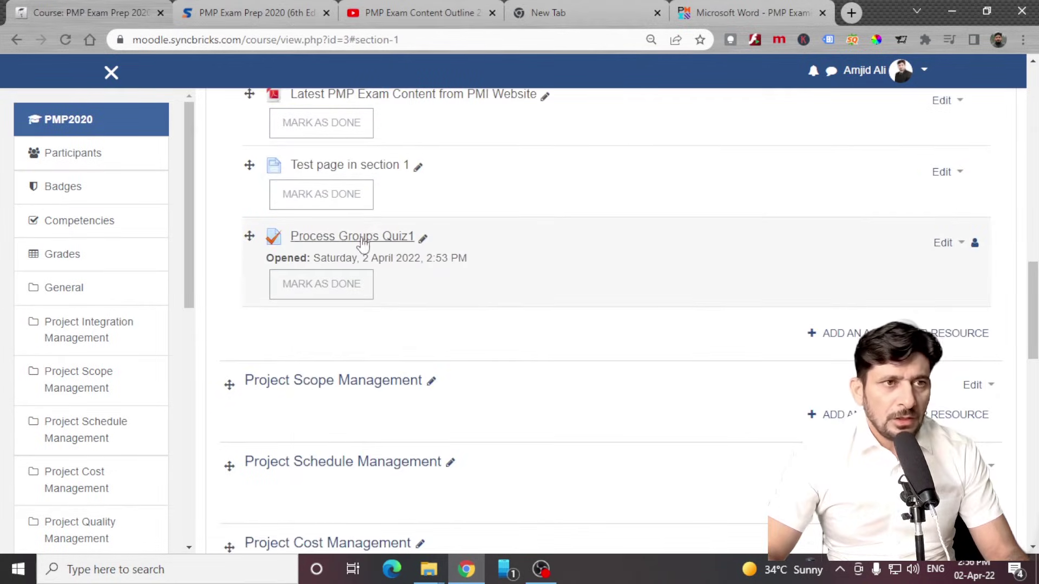
Open Process Groups Quiz1 from the course page and bring up its question editing page.
click(422, 238)
key(Return)
click(315, 322)
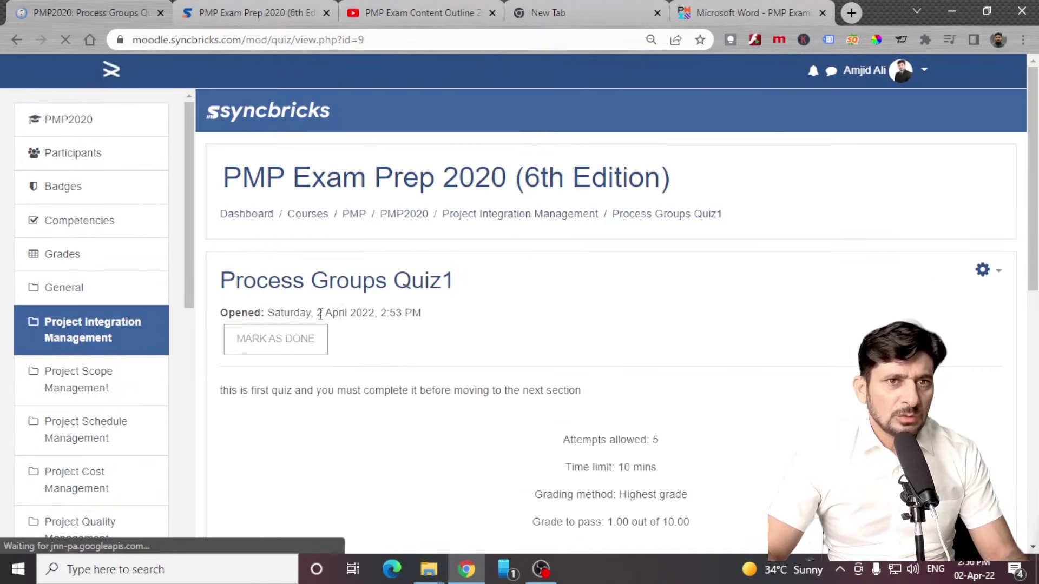
click(983, 270)
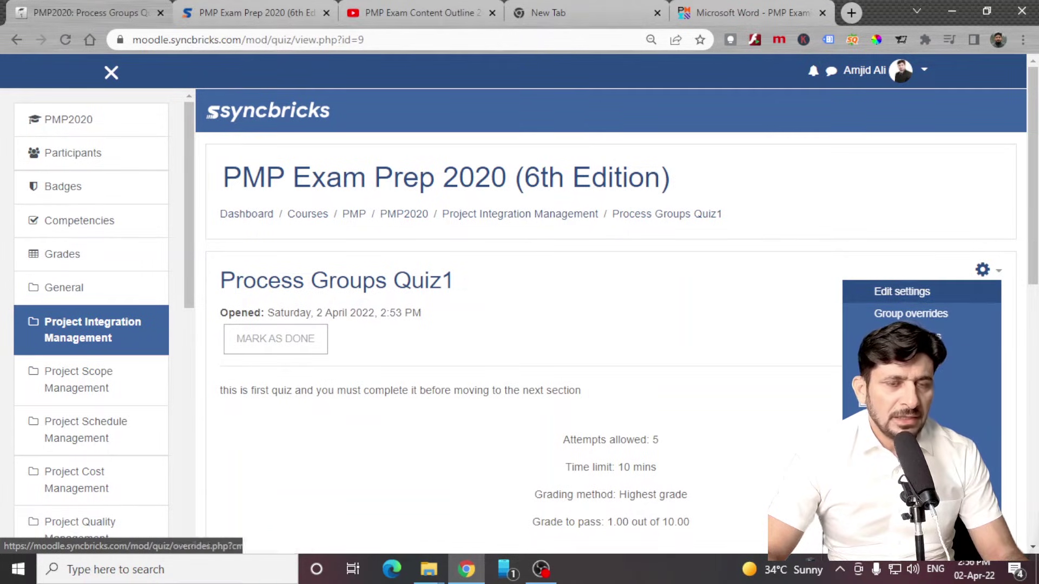
click(902, 358)
scroll(594, 353, down, 3)
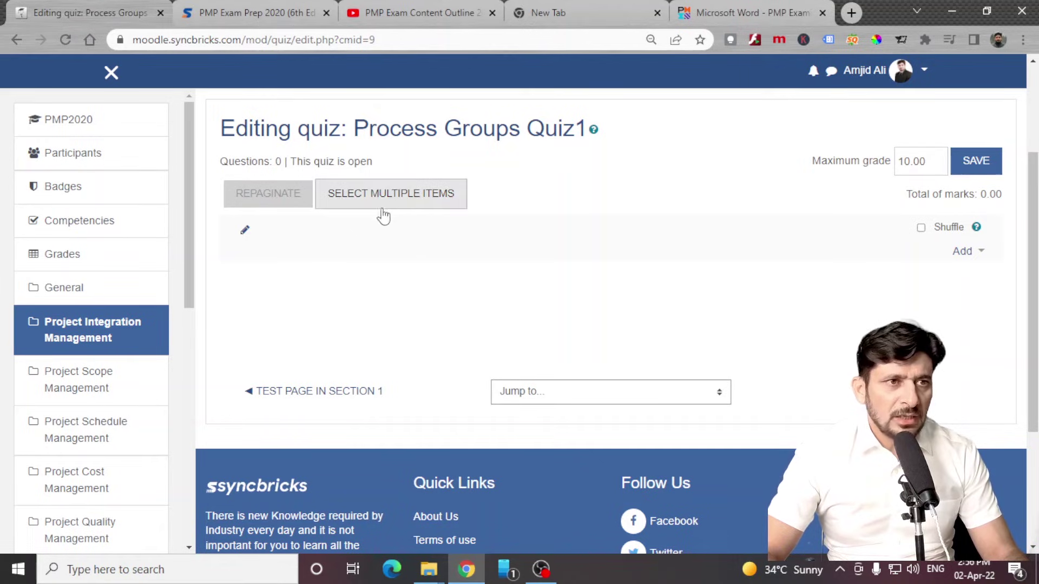
Add a new multiple choice question named Question 1 with the text "How many Process Groups are in PMP?".
click(968, 252)
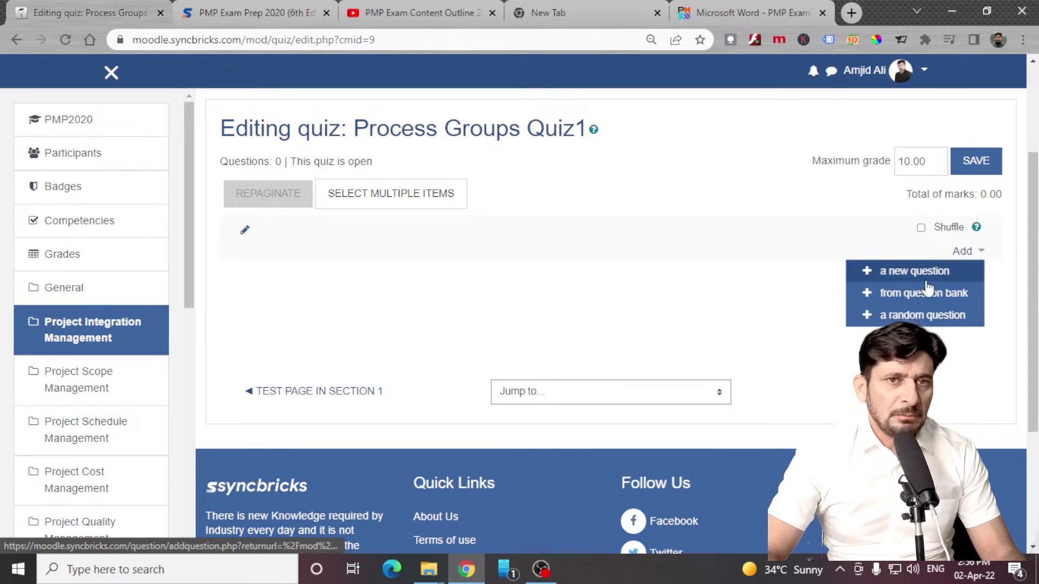
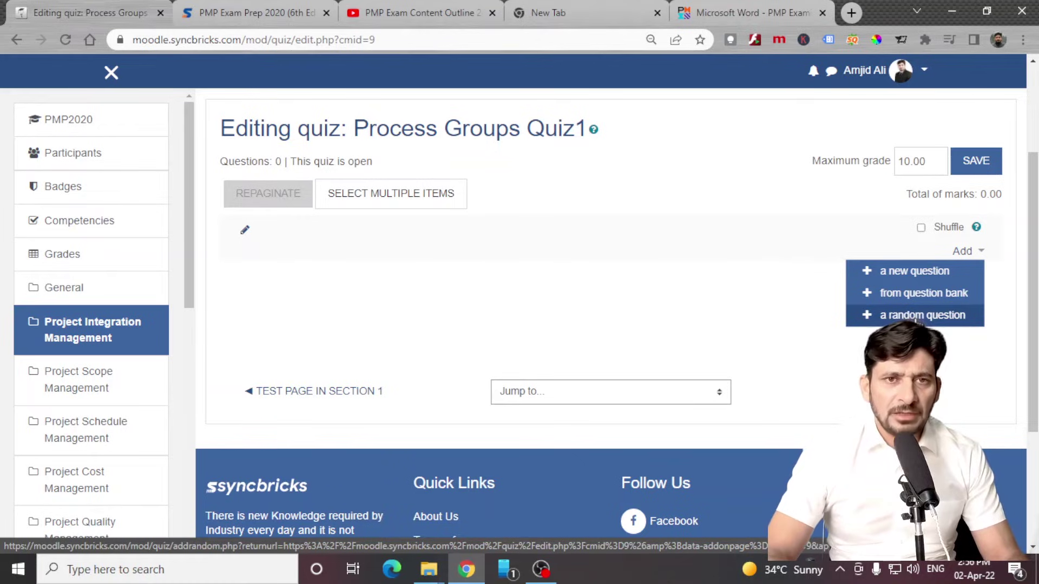
click(906, 273)
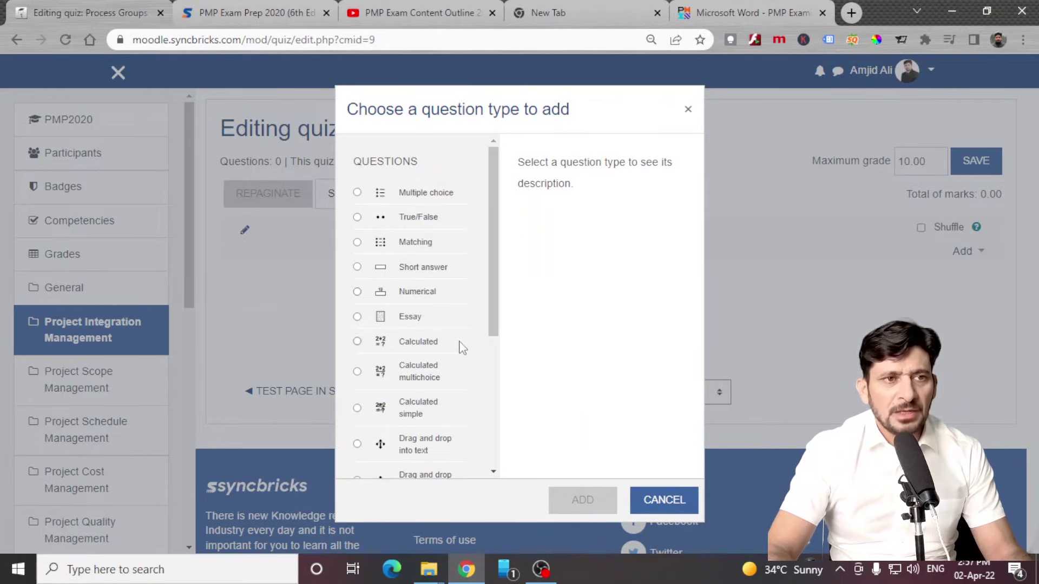
drag(493, 320, 489, 226)
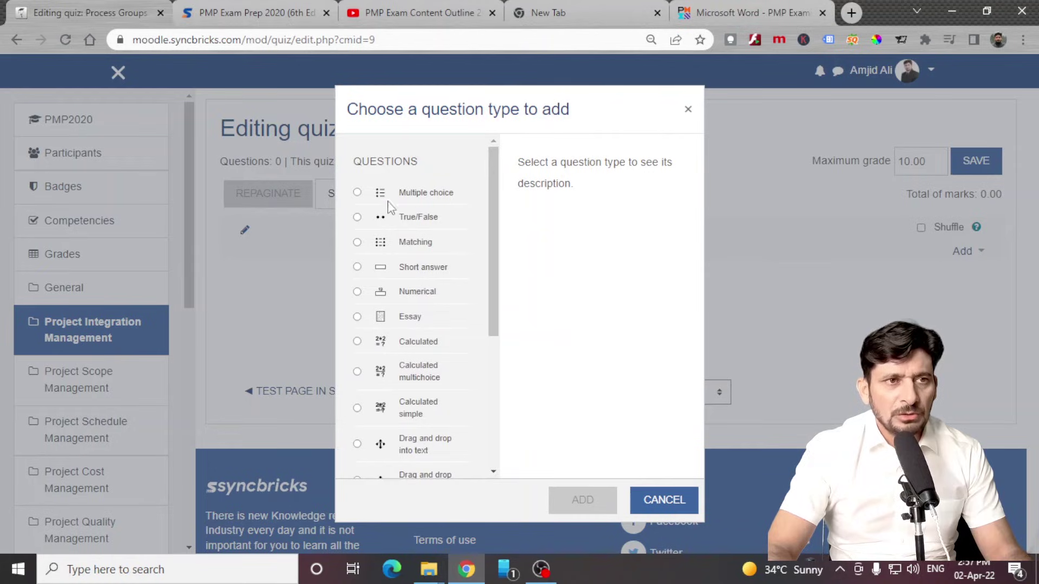
click(357, 192)
click(589, 501)
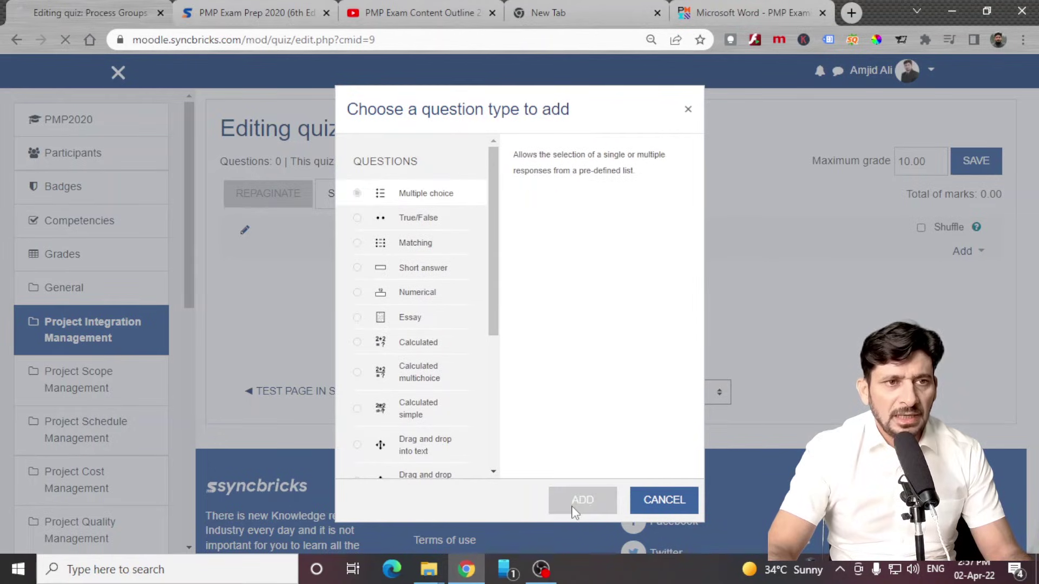
click(506, 298)
text(Question 1)
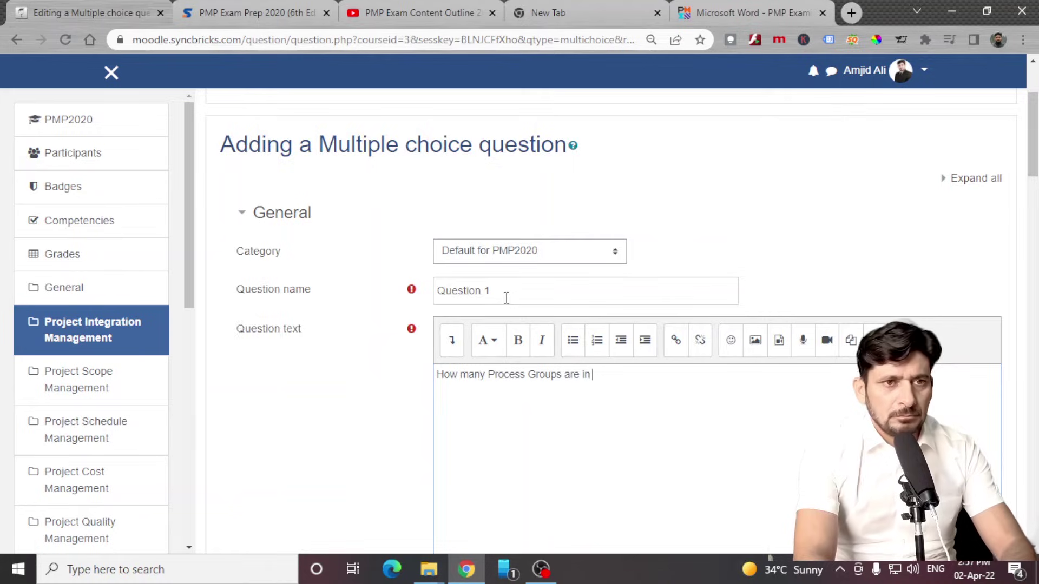
Enter 5 as the answer for Choice 1 and 4 for Choice 2.
scroll(424, 344, down, 10)
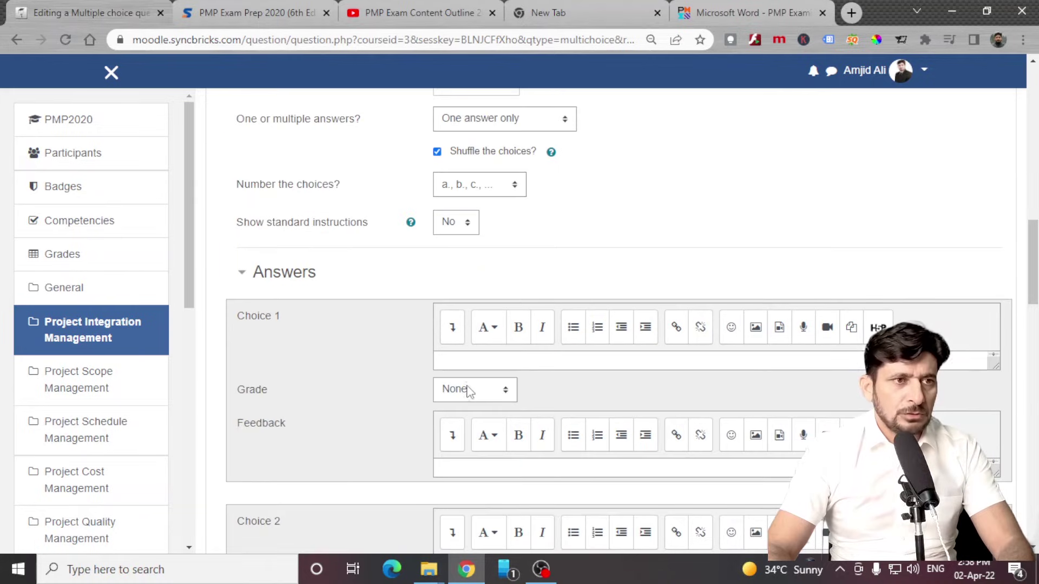
click(479, 366)
text(5)
scroll(501, 420, down, 3)
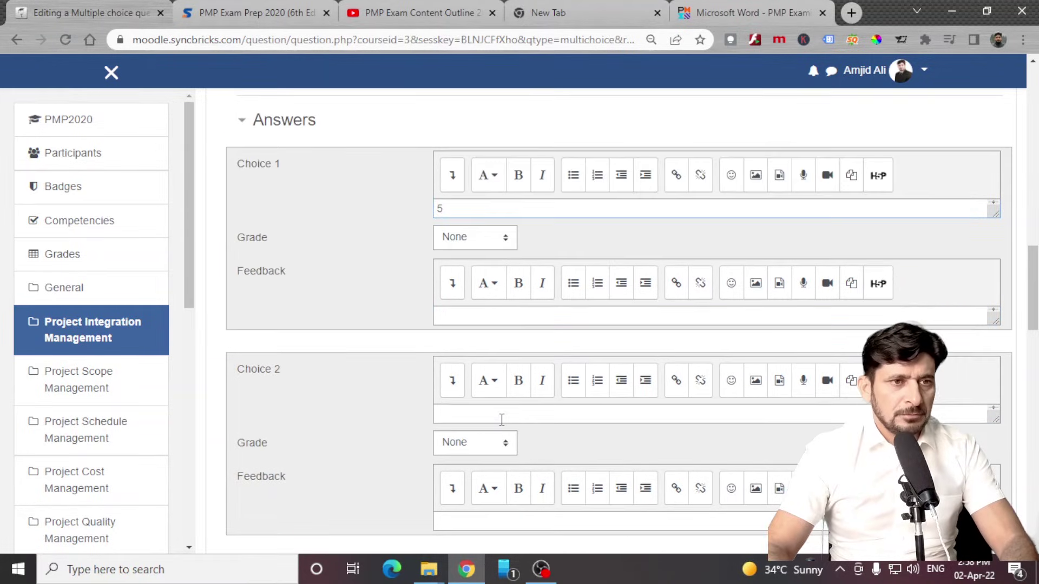
click(502, 418)
text(4)
Enter 3 as the answer for Choice 3 and remove the misplaced 3 from Choice 2's feedback.
scroll(502, 418, down, 3)
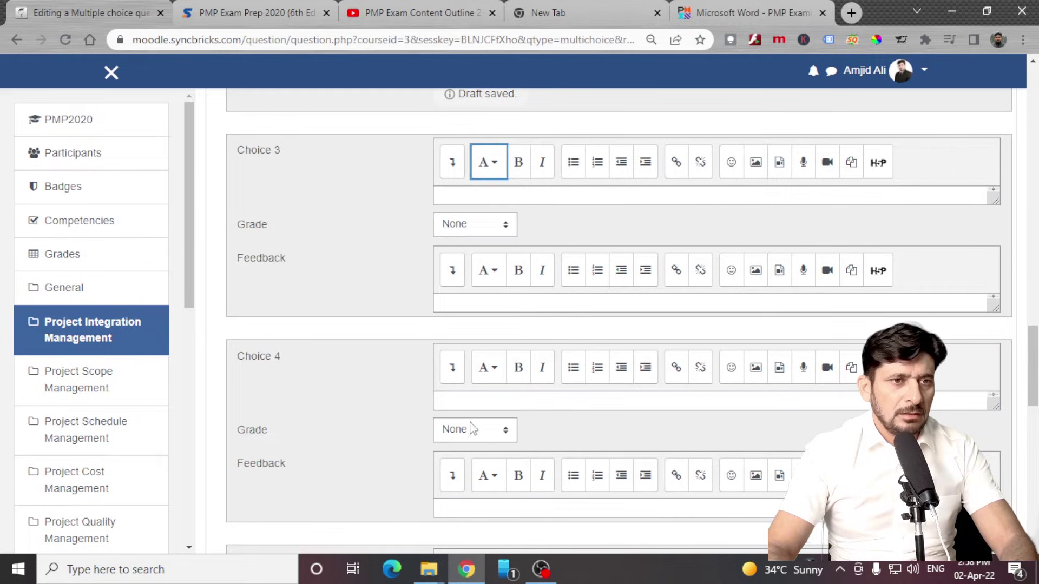
click(476, 400)
scroll(473, 281, down, 4)
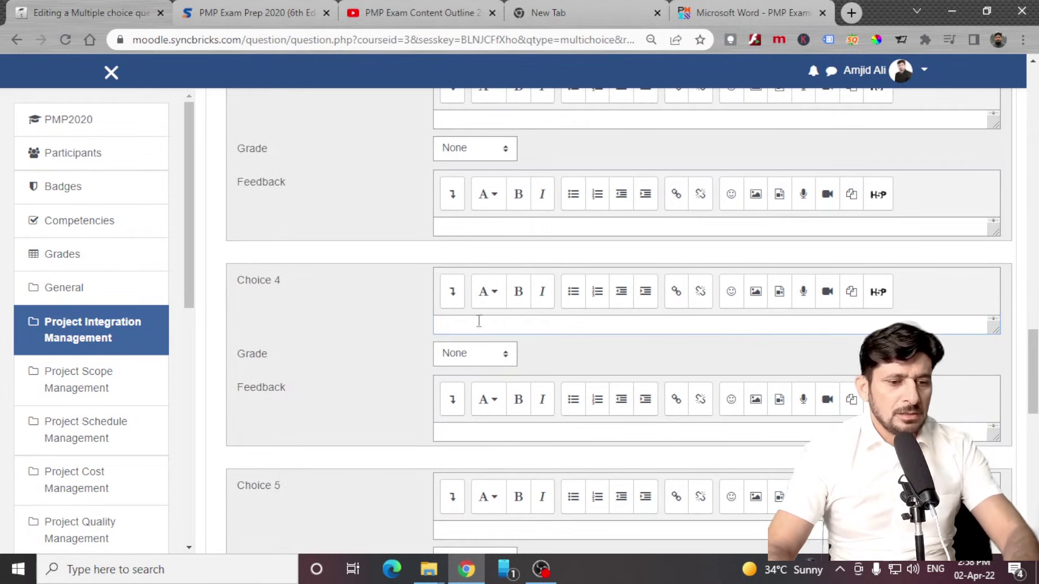
scroll(479, 320, up, 2)
click(476, 302)
text(0)
scroll(492, 325, up, 6)
scroll(448, 281, down, 3)
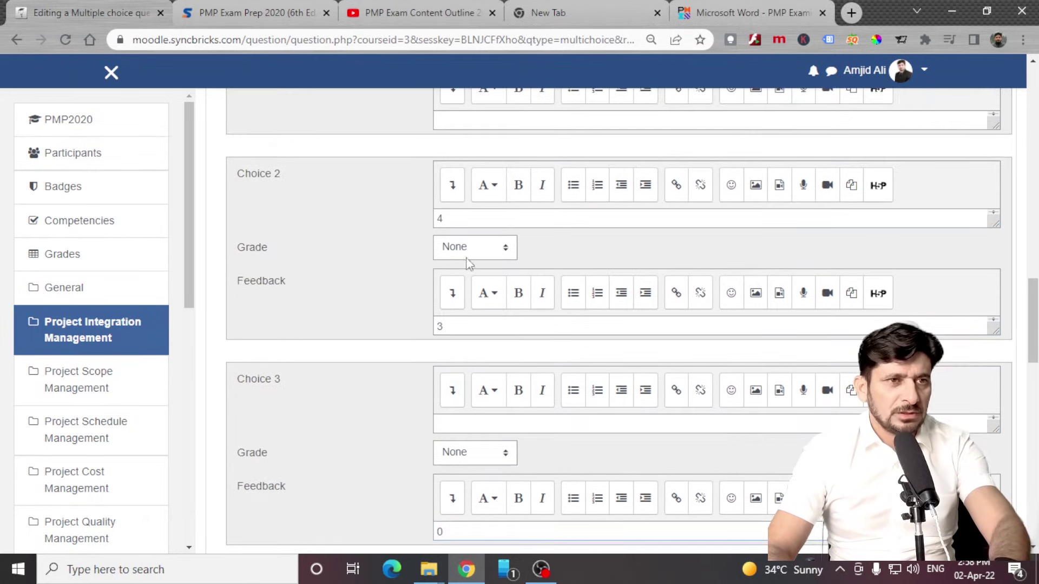
scroll(433, 387, down, 1)
click(486, 351)
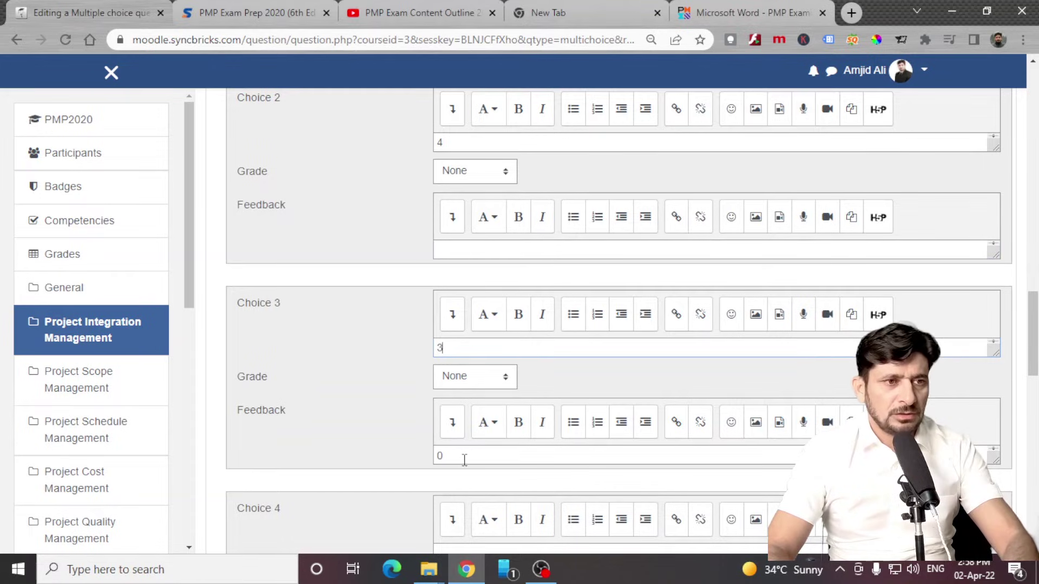
Enter Non as the answer for Choice 4 and clear the stray 0 from Choice 3's feedback.
scroll(464, 460, down, 2)
click(487, 405)
text(Non)
drag(454, 304, 346, 299)
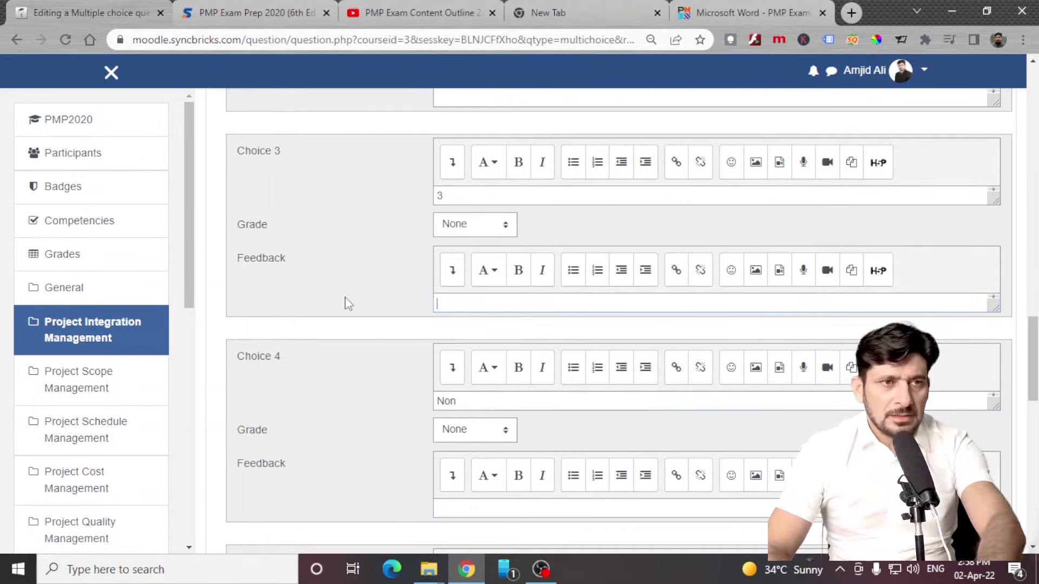
Set the grade of Choice 1 to 100% and save the question while continuing to edit it.
scroll(413, 277, up, 5)
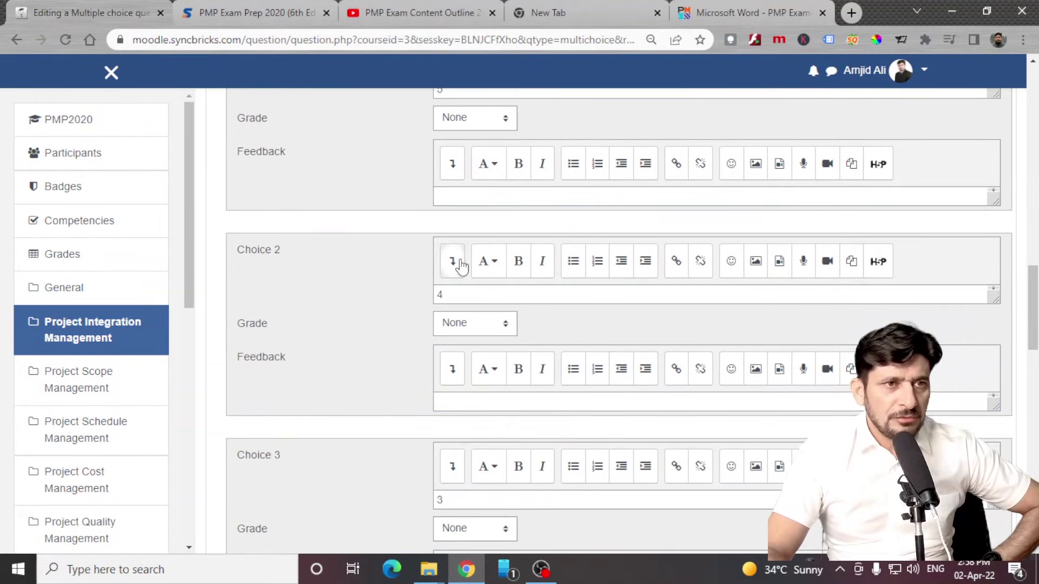
click(471, 205)
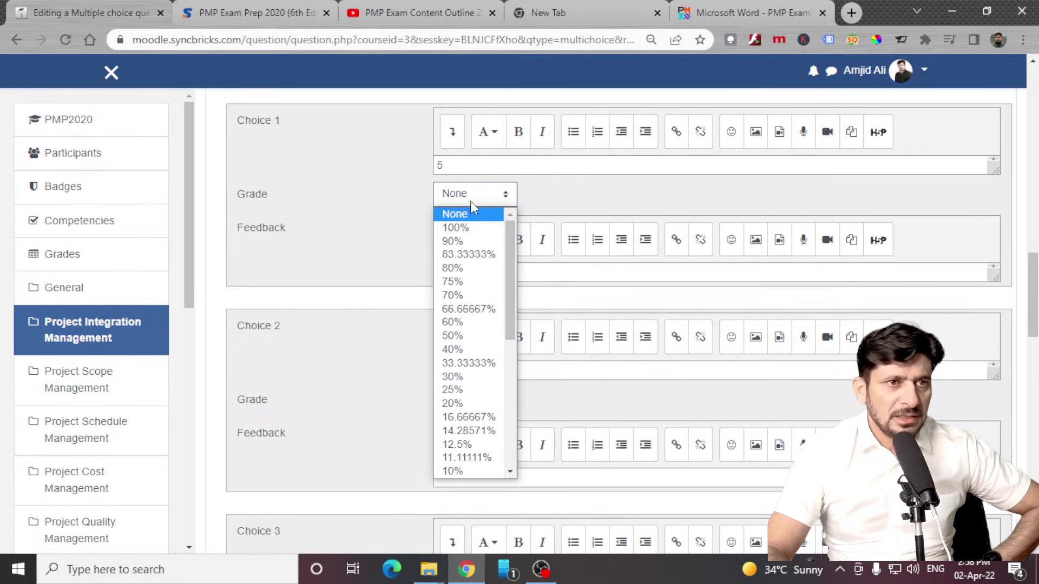
click(466, 226)
scroll(469, 233, down, 10)
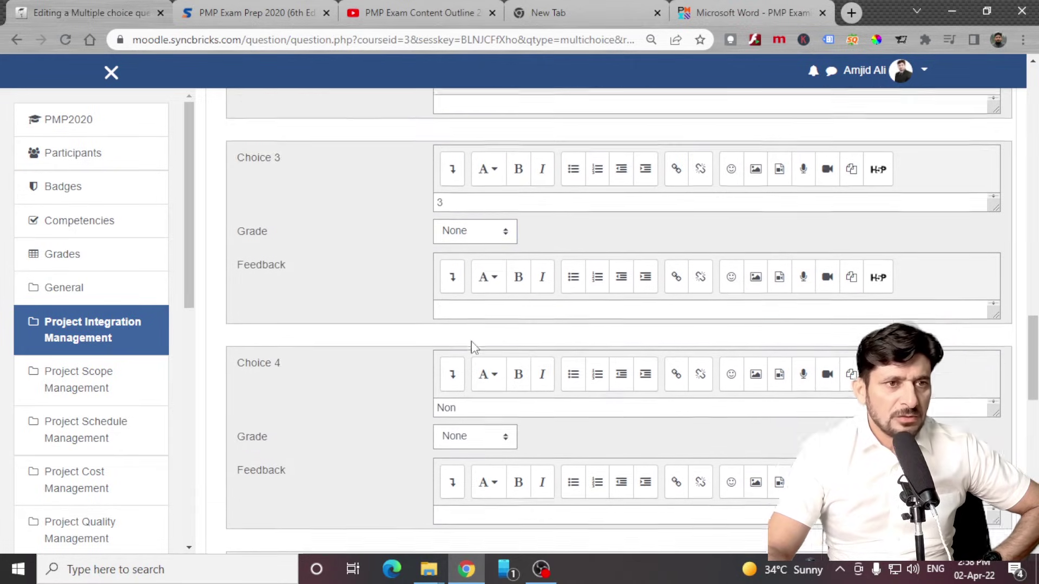
scroll(471, 347, up, 12)
scroll(712, 298, up, 4)
scroll(595, 271, down, 20)
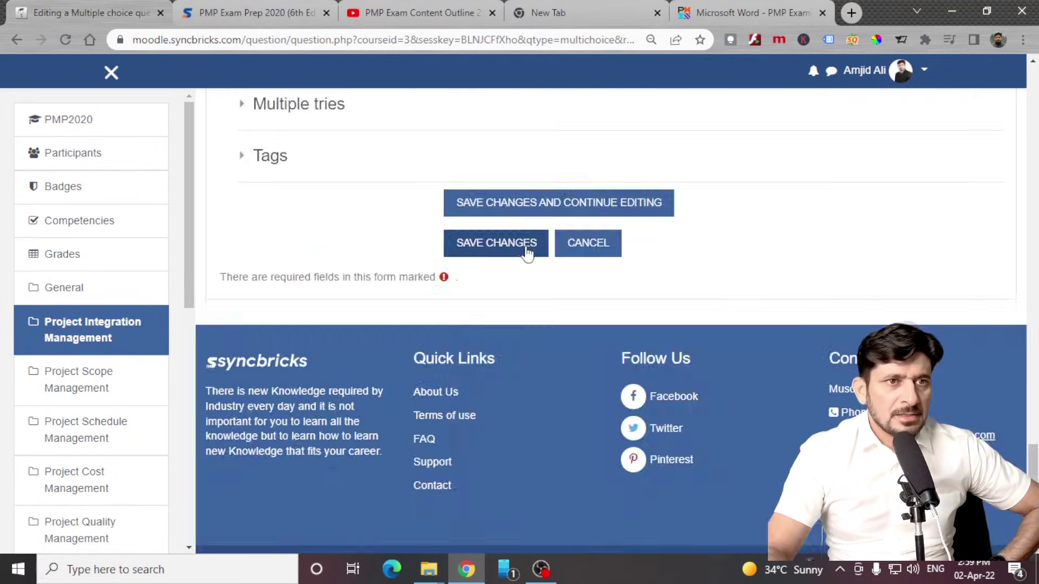
click(515, 205)
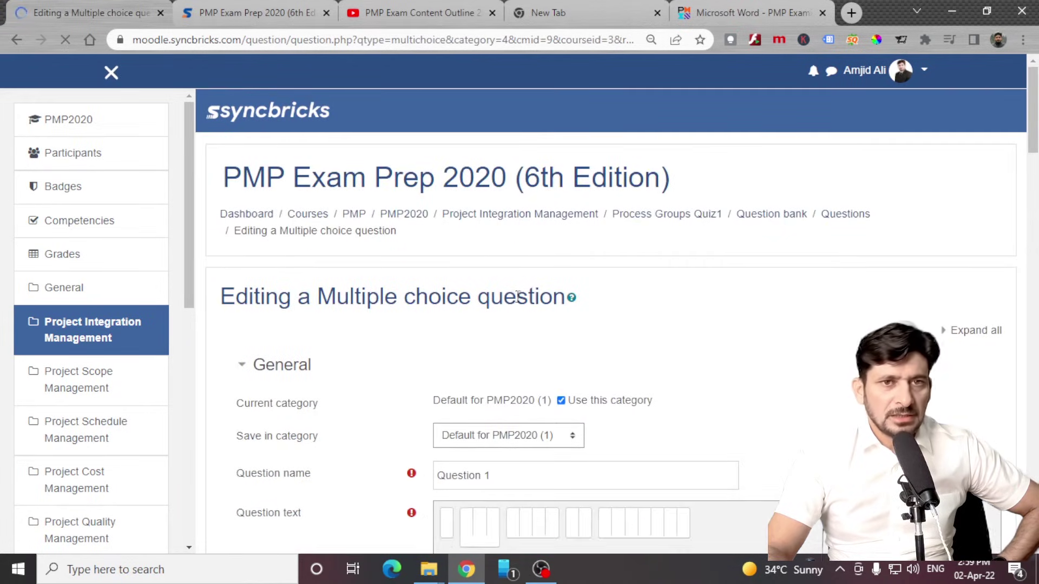
Check the saved question's settings and its question bank entry, and go back to editing Process Groups Quiz1.
scroll(438, 390, down, 10)
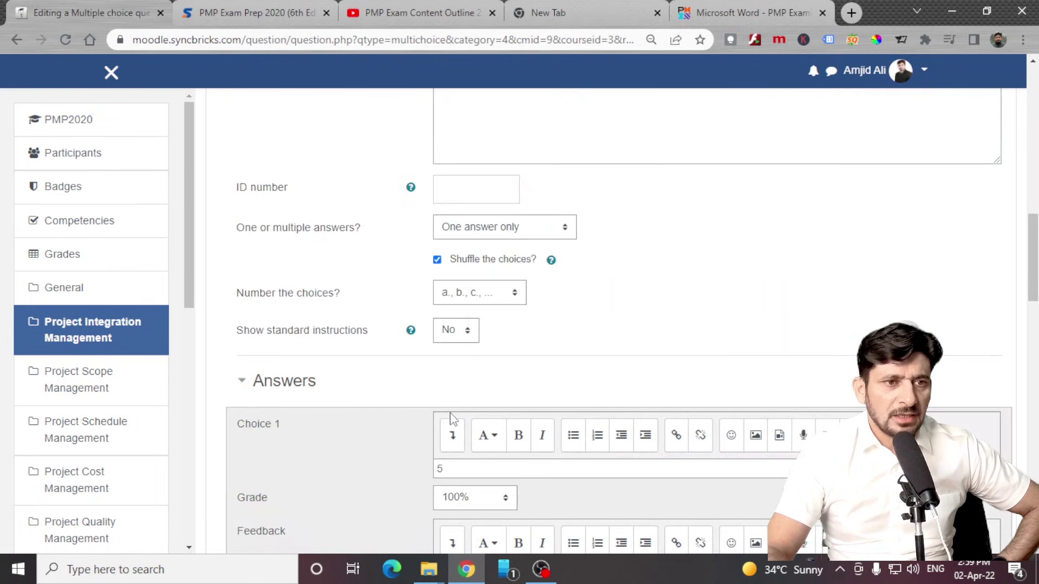
scroll(449, 417, up, 10)
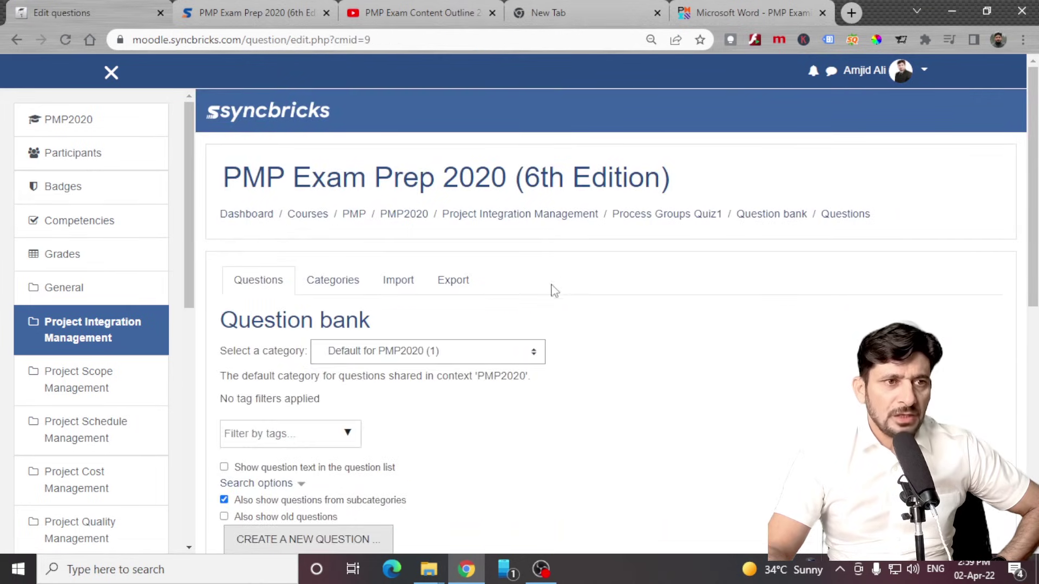
scroll(549, 290, down, 3)
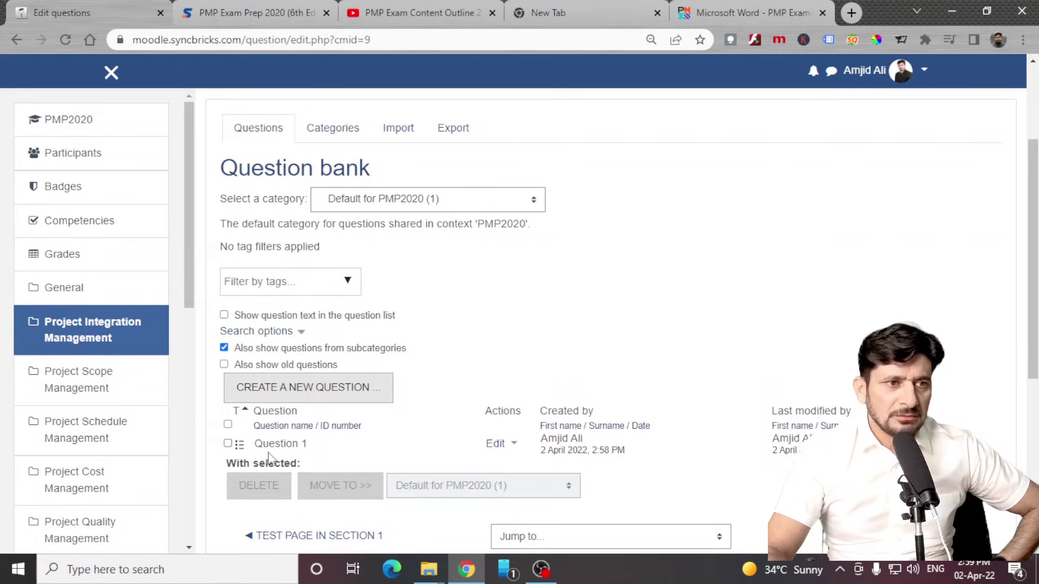
scroll(553, 302, up, 3)
click(667, 211)
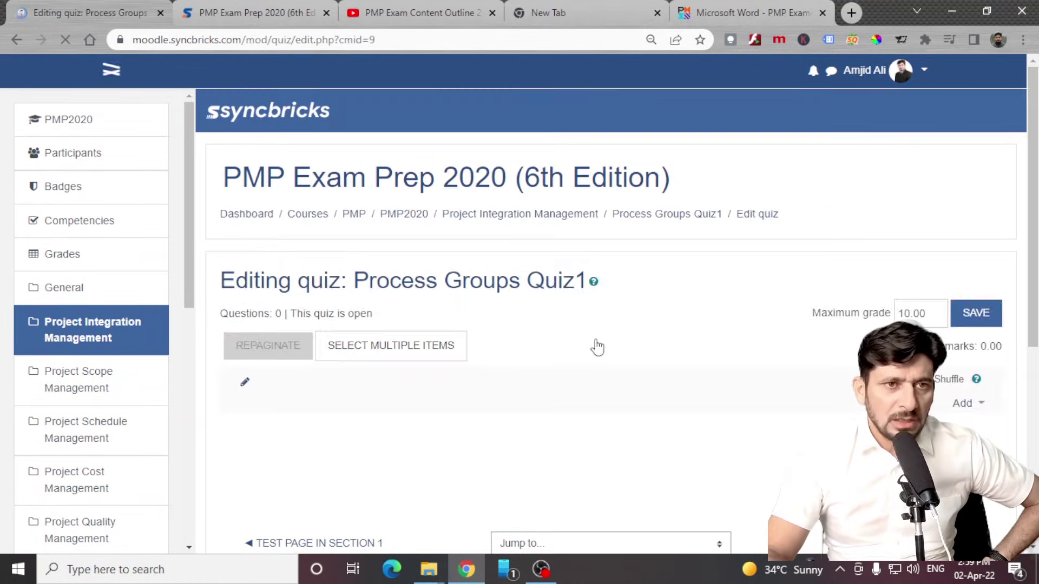
Add Question 1 from the question bank to the quiz and save the maximum grade of 10.00.
scroll(838, 322, down, 3)
click(981, 252)
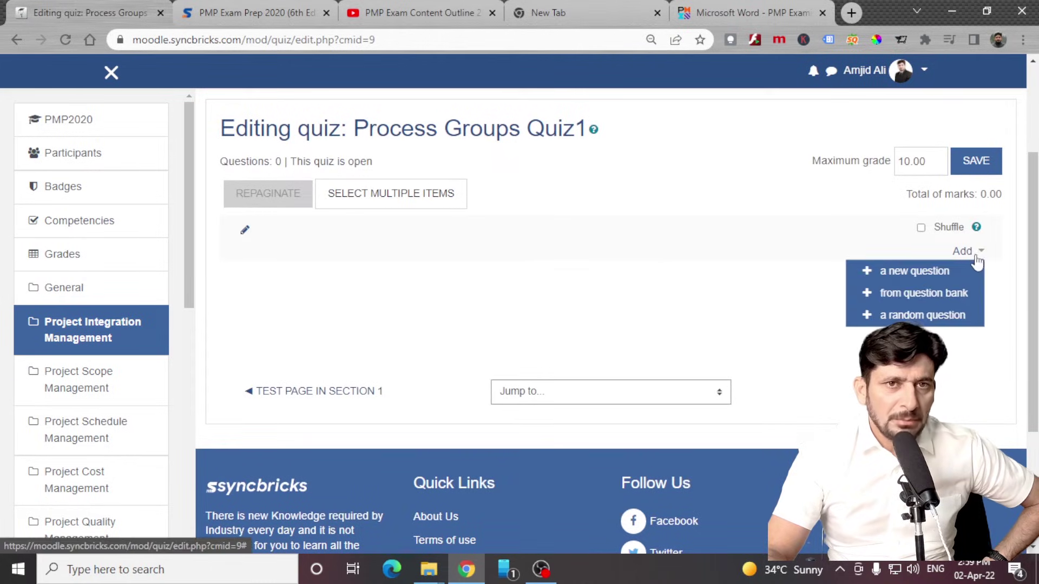
click(922, 293)
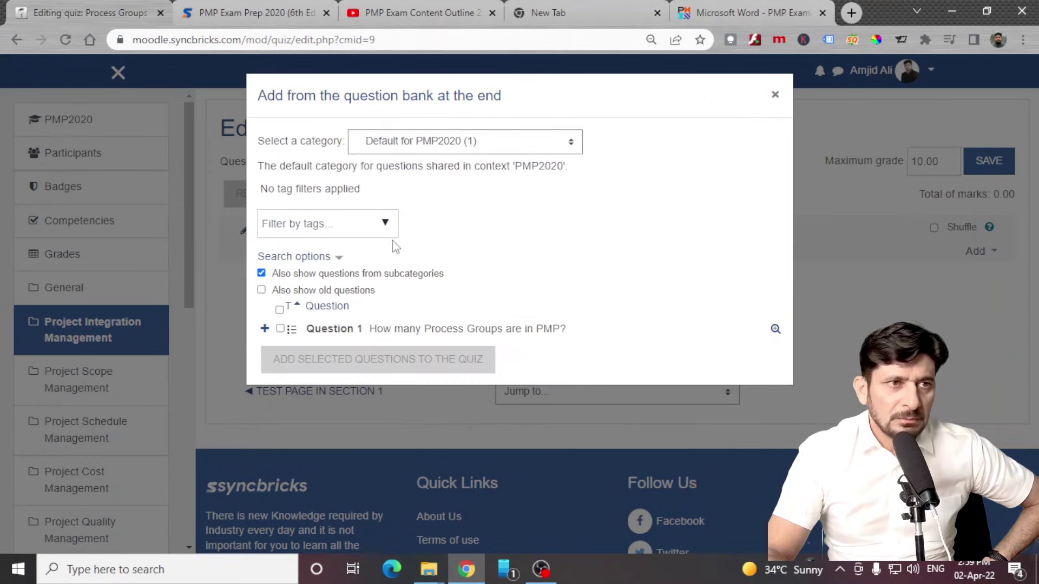
click(279, 311)
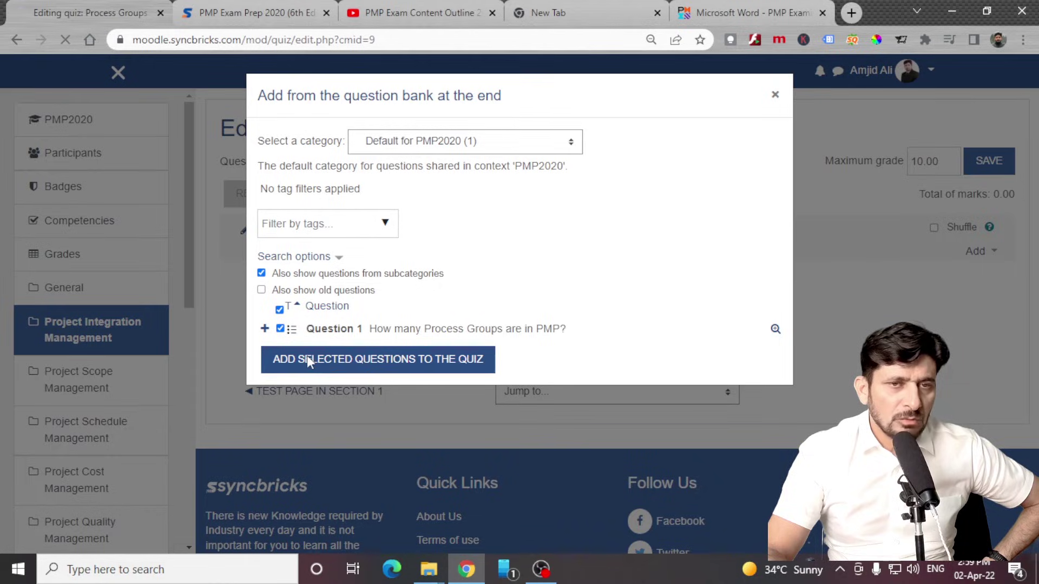
click(307, 357)
scroll(319, 437, down, 1)
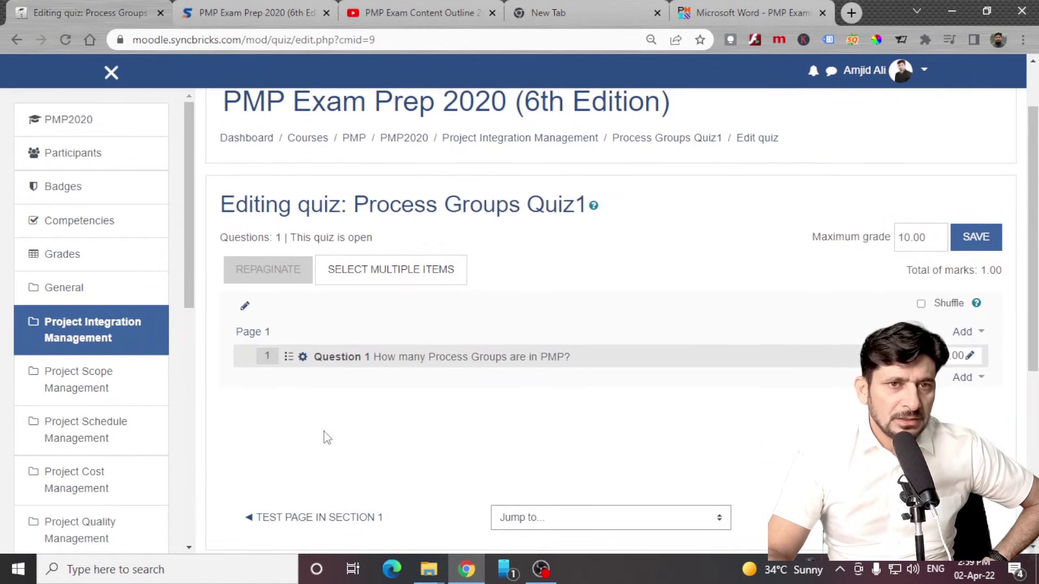
click(978, 237)
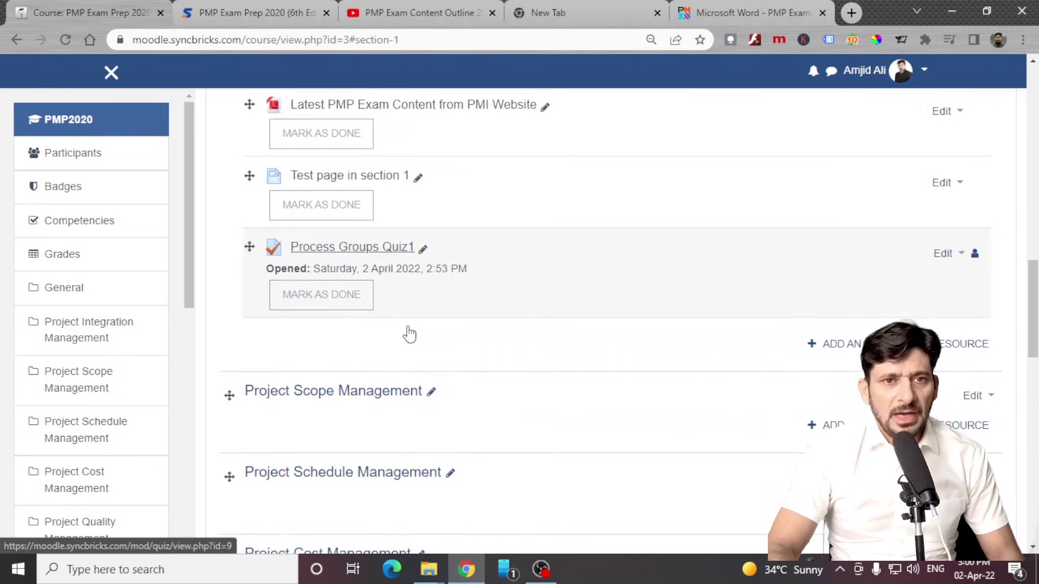
Look over the course page's sections and open the course's participants list.
scroll(405, 332, down, 10)
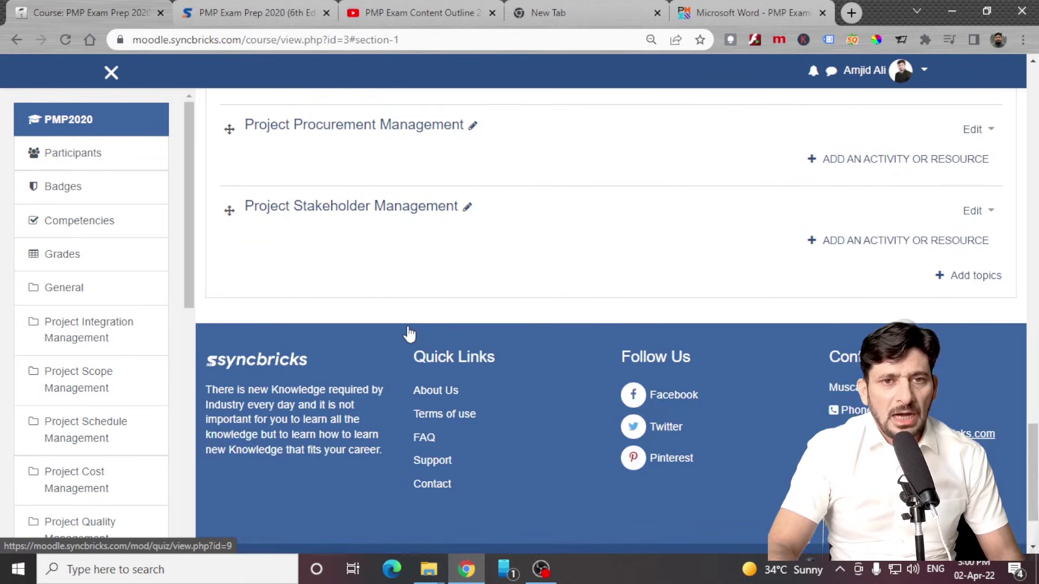
scroll(410, 332, up, 15)
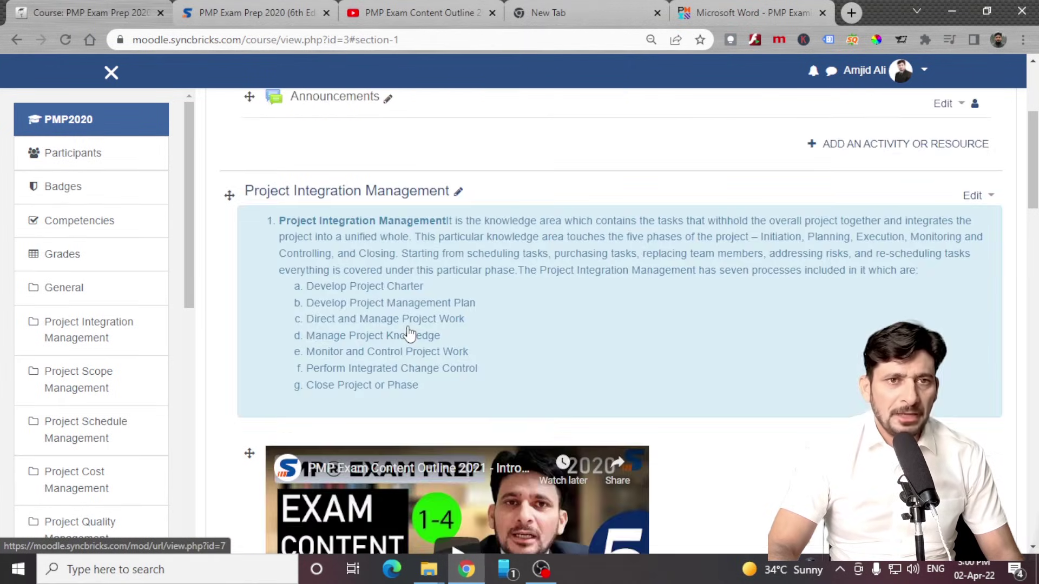
scroll(410, 332, up, 4)
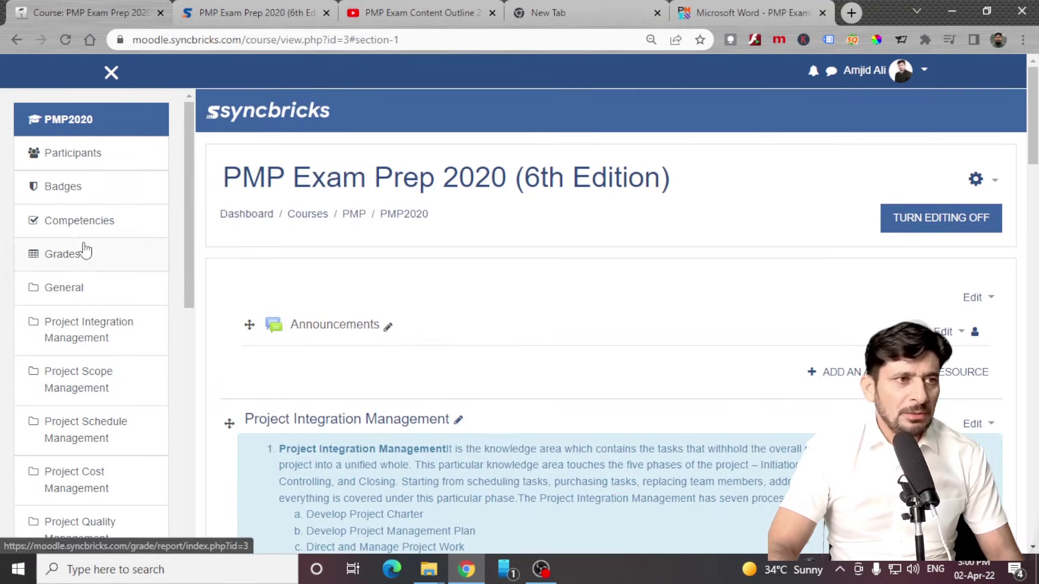
click(75, 152)
scroll(317, 278, down, 4)
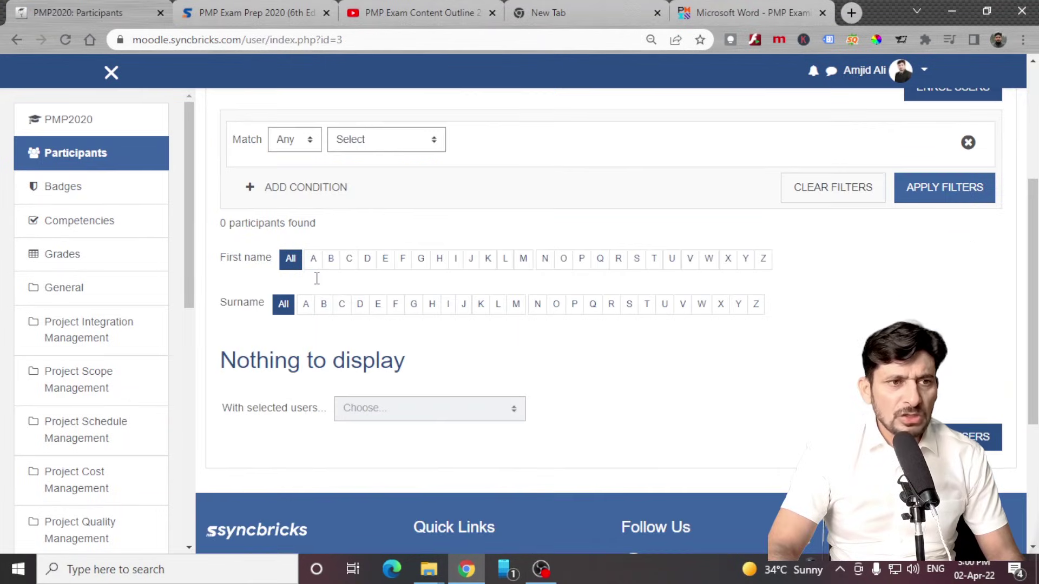
scroll(763, 264, up, 3)
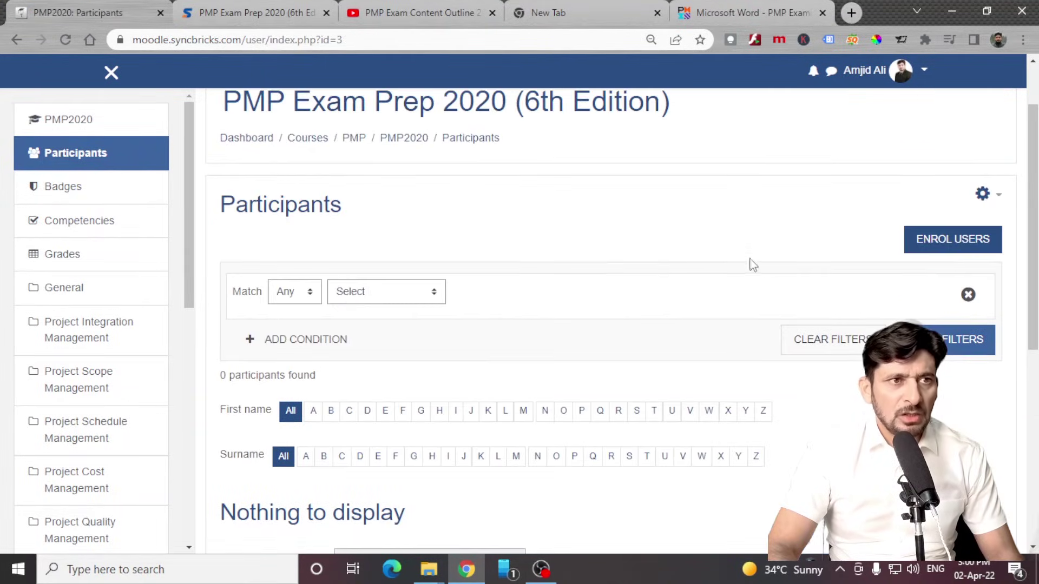
Enrol the two accounts sharing the site administrator's name in the course with the Project Manager (Student) role.
click(923, 250)
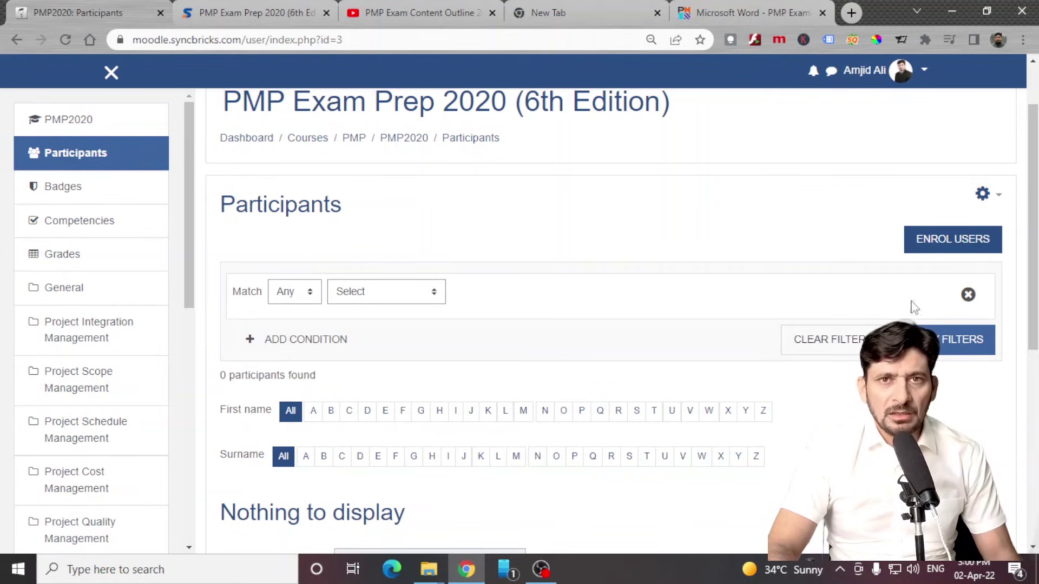
click(949, 242)
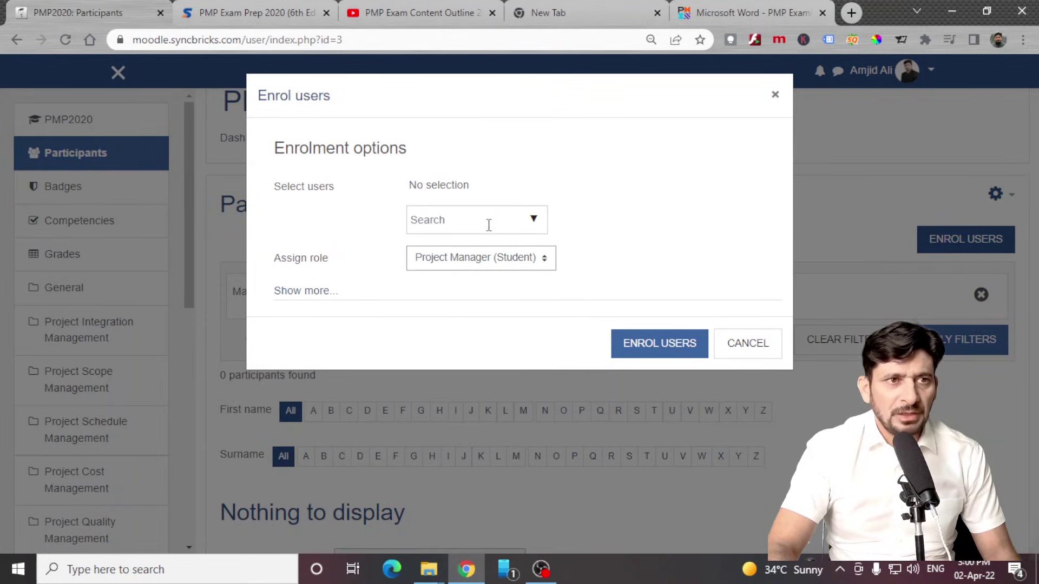
click(488, 225)
text(amjid)
click(457, 257)
click(503, 280)
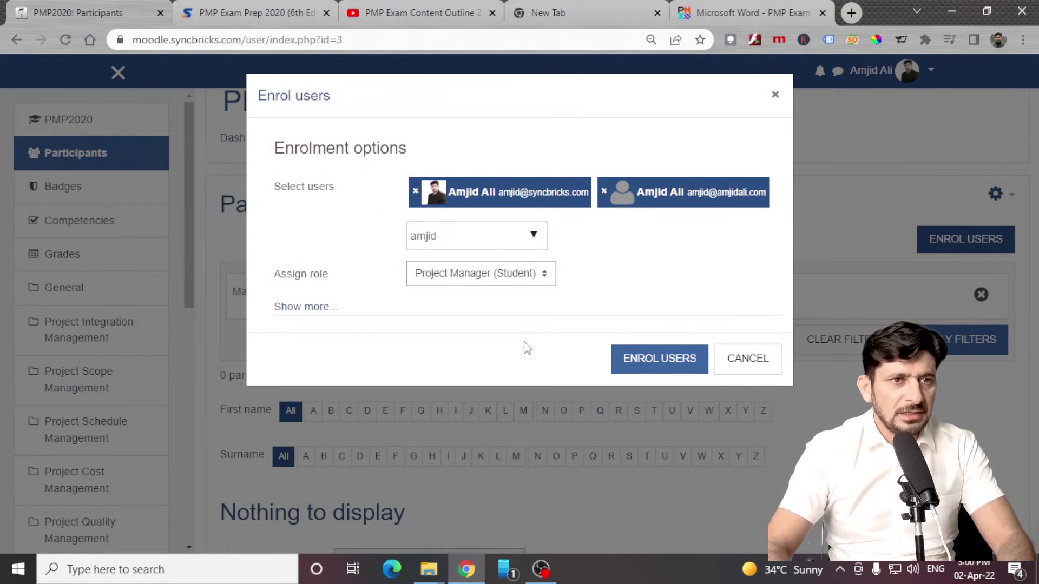
click(647, 362)
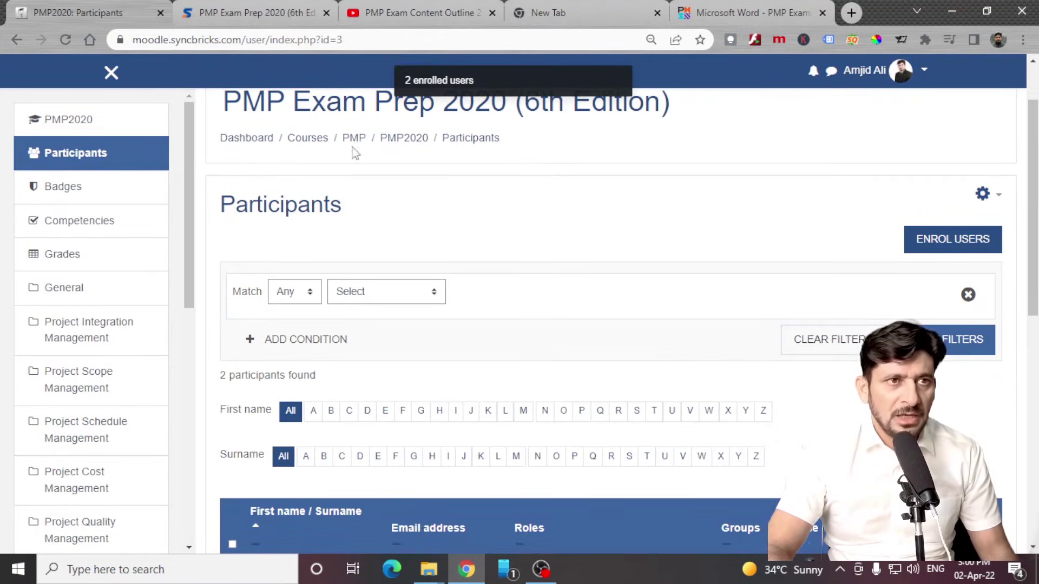
scroll(167, 198, down, 5)
scroll(173, 207, up, 5)
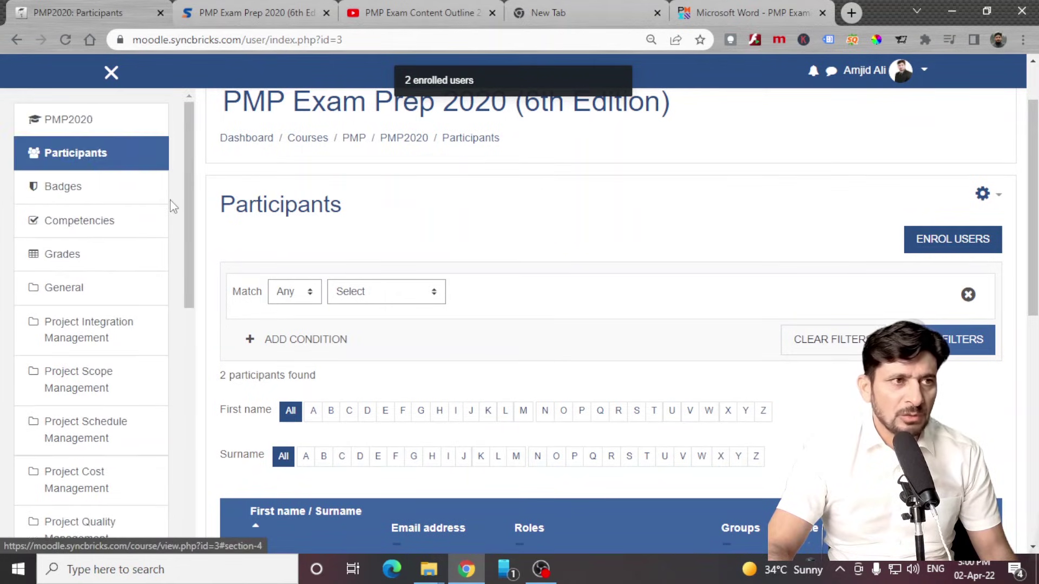
Log out of the site, look over its public front page, and log back in.
click(923, 76)
click(857, 238)
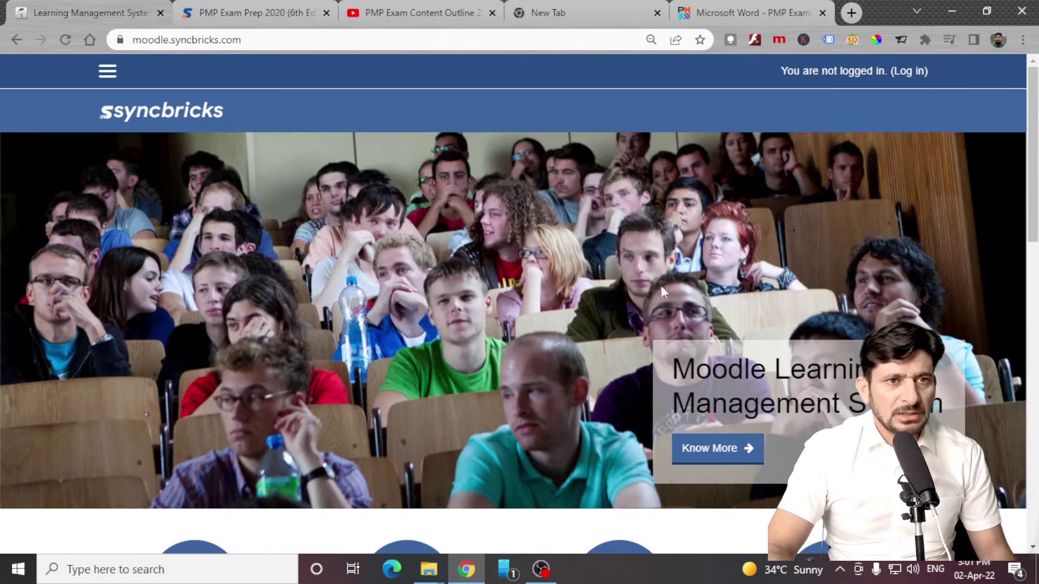
scroll(821, 202, down, 5)
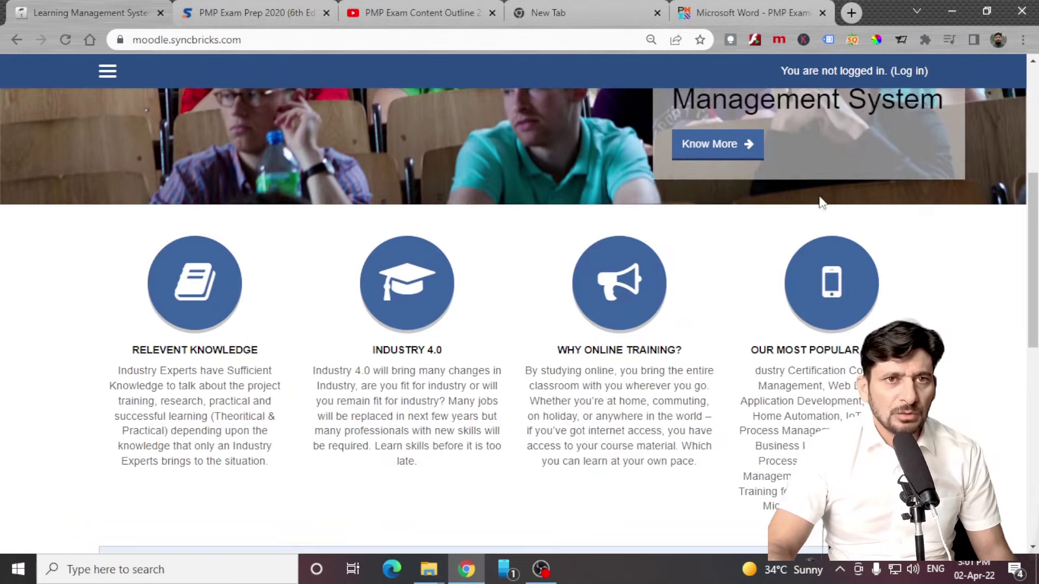
click(904, 74)
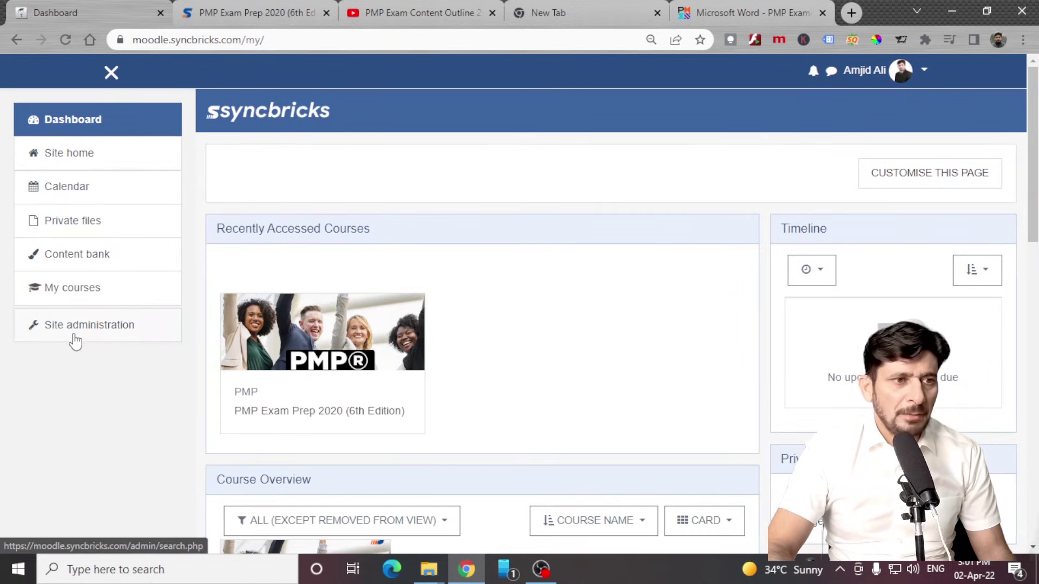
Switch the account's role on the site to Student.
click(900, 71)
click(864, 262)
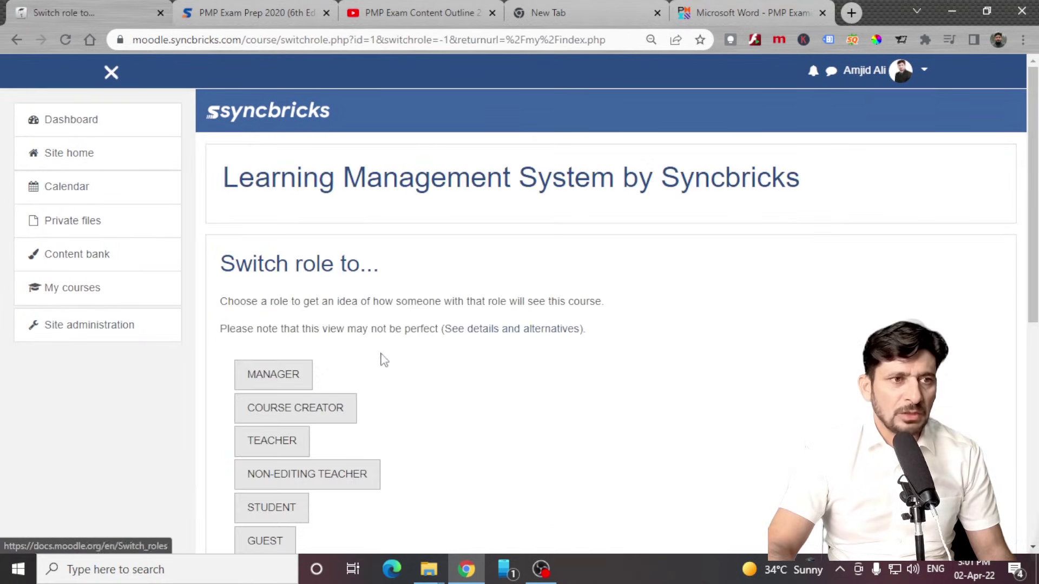
scroll(336, 433, down, 4)
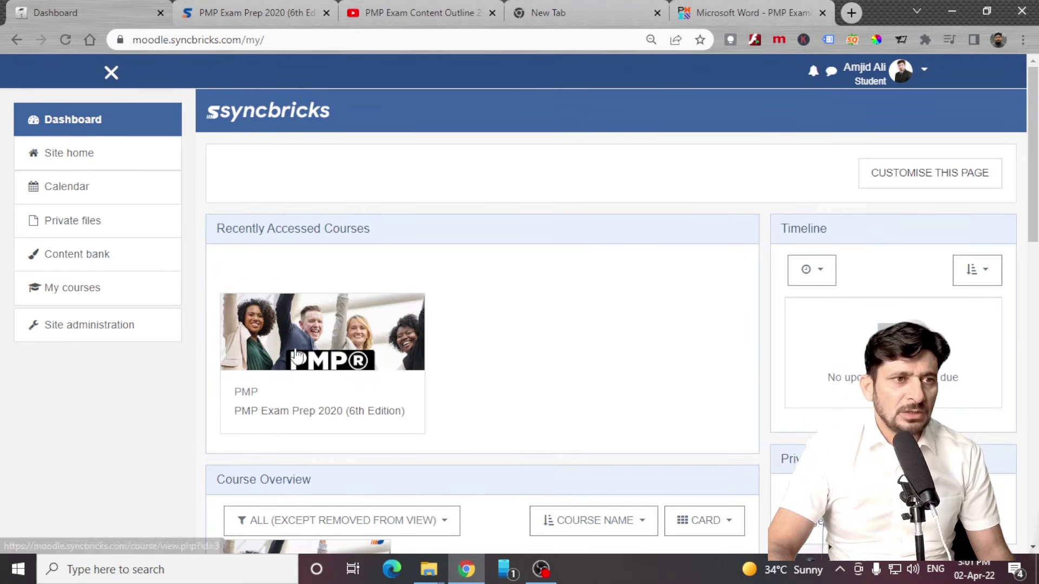
Open the PMP Exam Prep 2020 (6th Edition) course and start an attempt at Process Groups Quiz1.
click(318, 349)
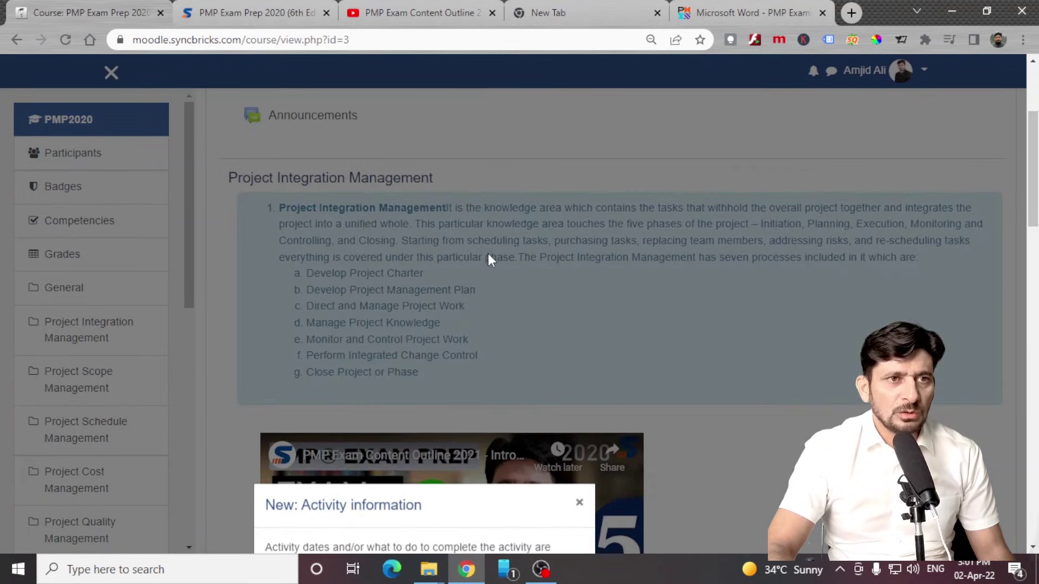
scroll(372, 263, up, 6)
scroll(285, 187, down, 5)
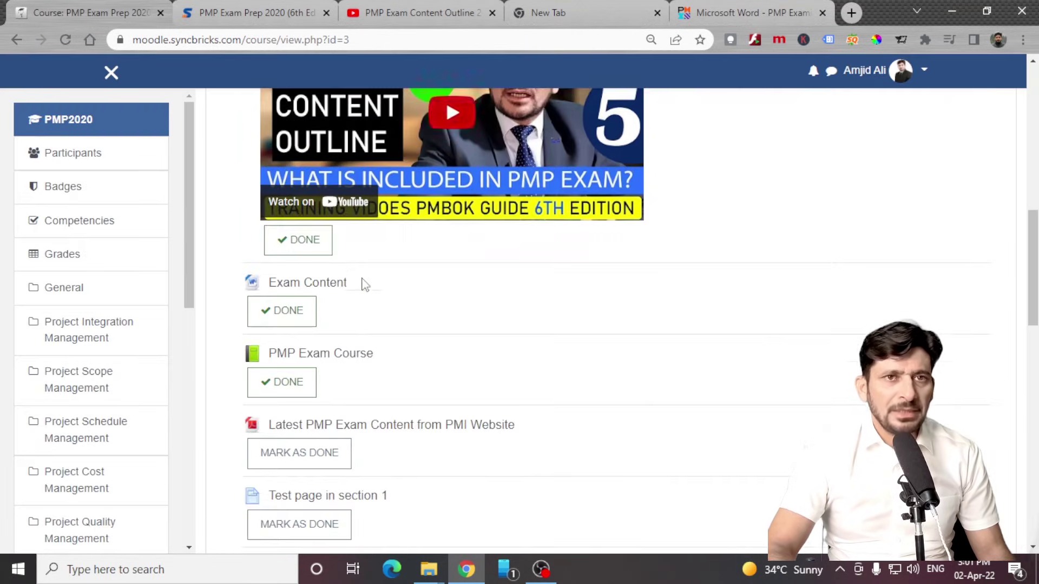
scroll(333, 313, up, 3)
scroll(333, 312, down, 6)
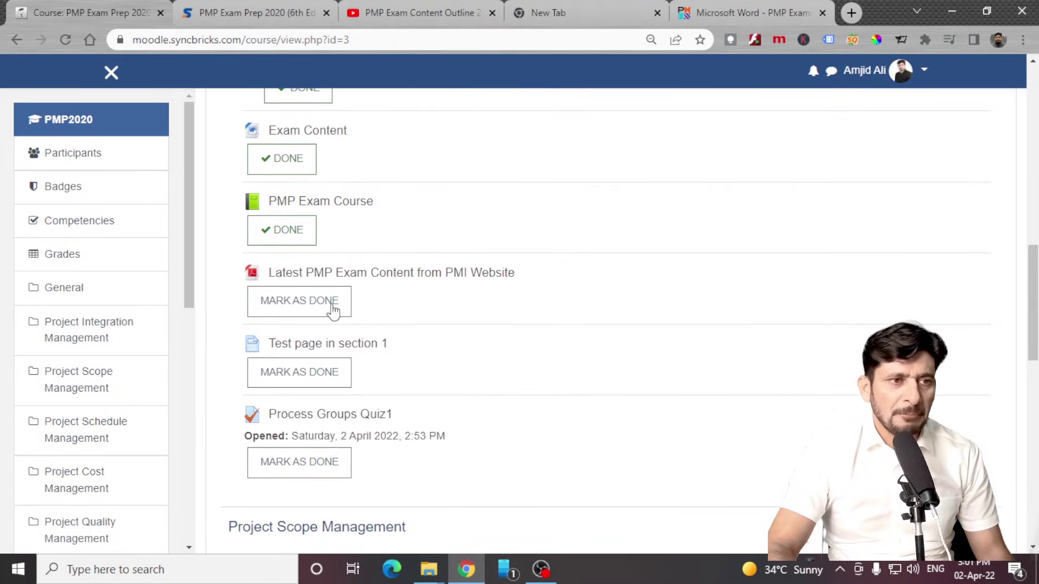
click(320, 339)
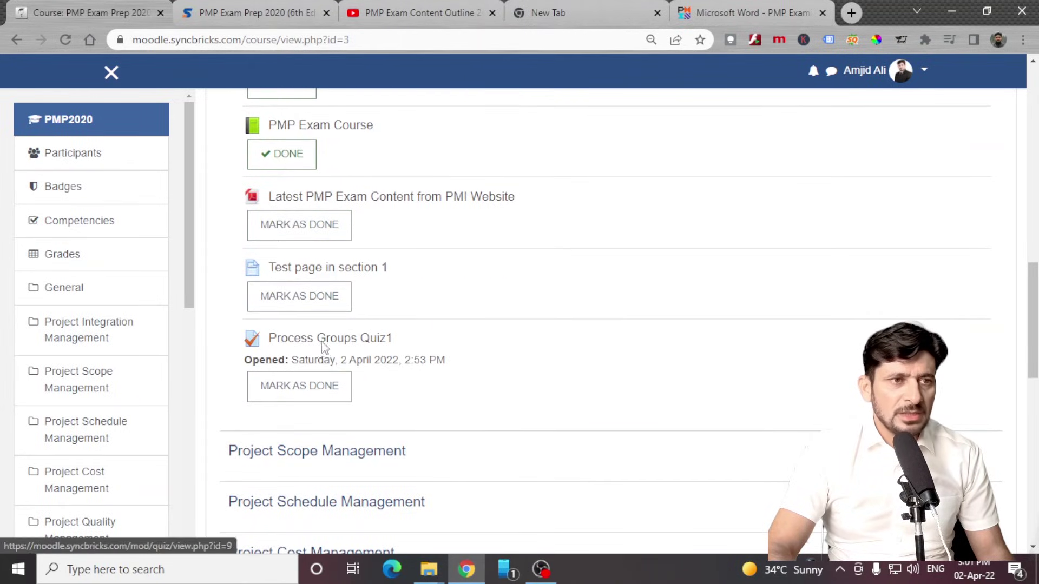
scroll(611, 243, down, 6)
click(612, 290)
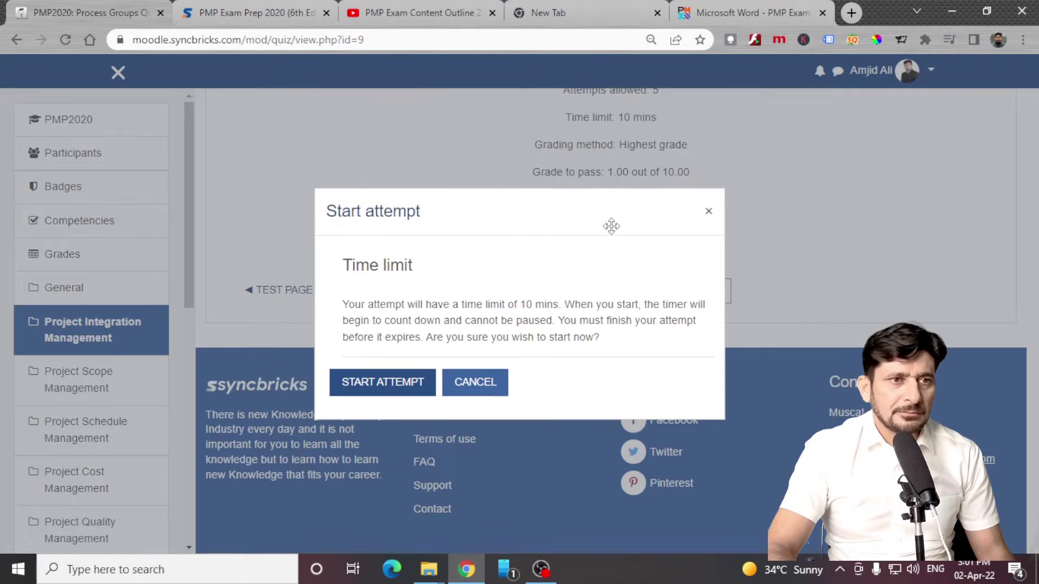
click(372, 382)
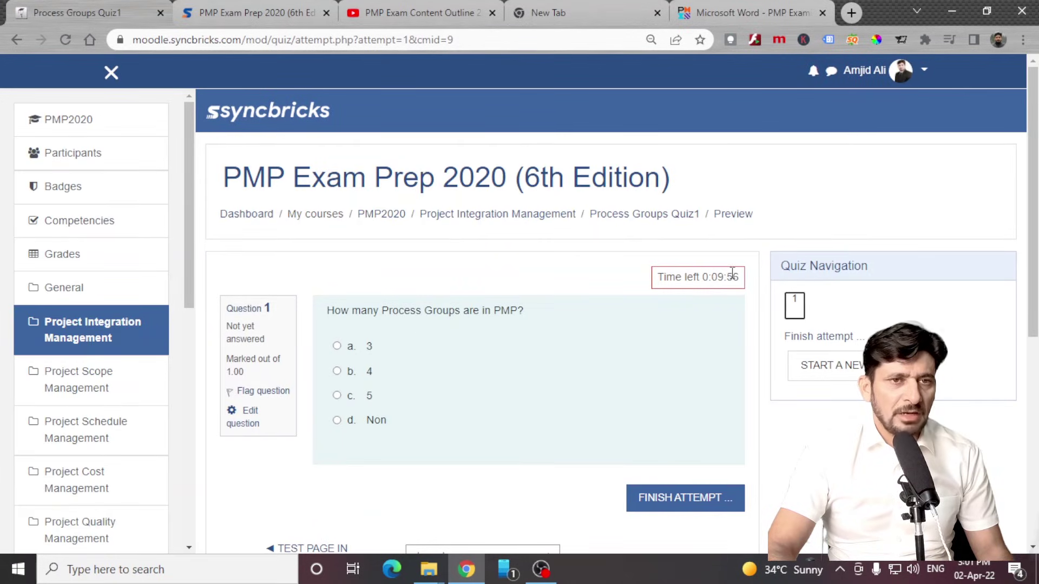
Answer Question 1 with 5, submit the quiz attempt, and finish its review.
click(336, 396)
click(685, 504)
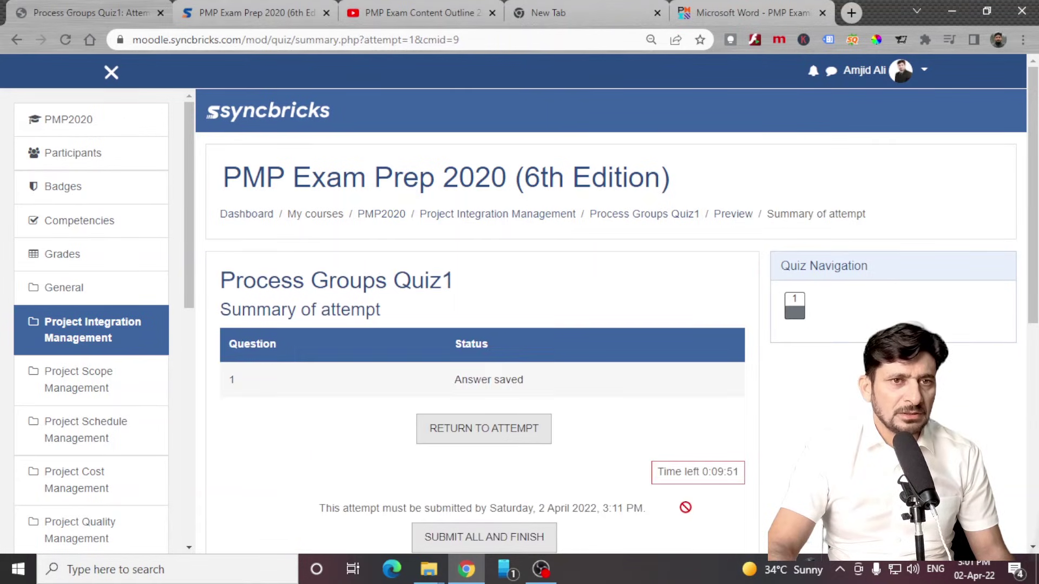
scroll(600, 425, down, 3)
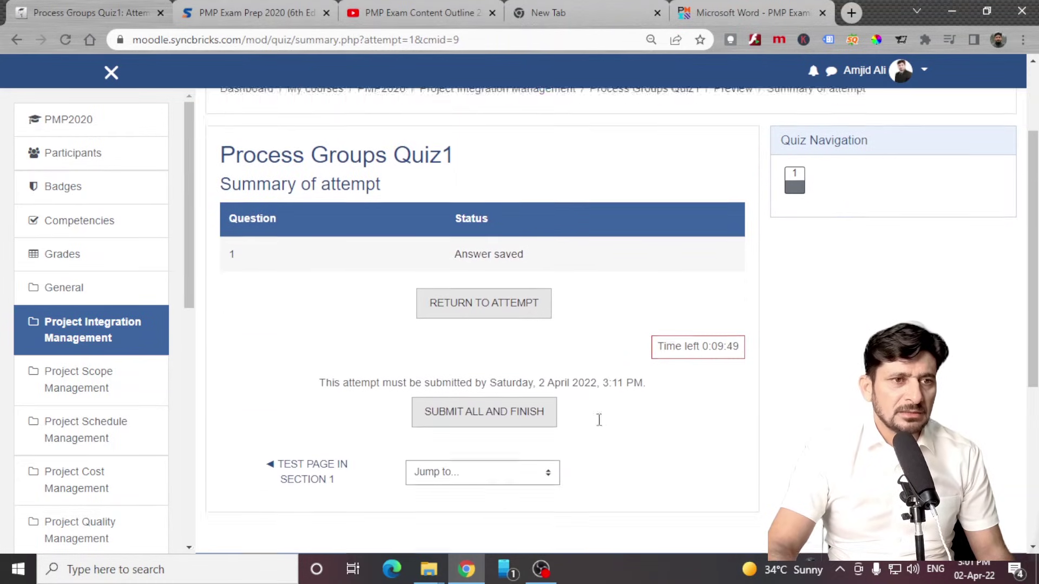
click(522, 385)
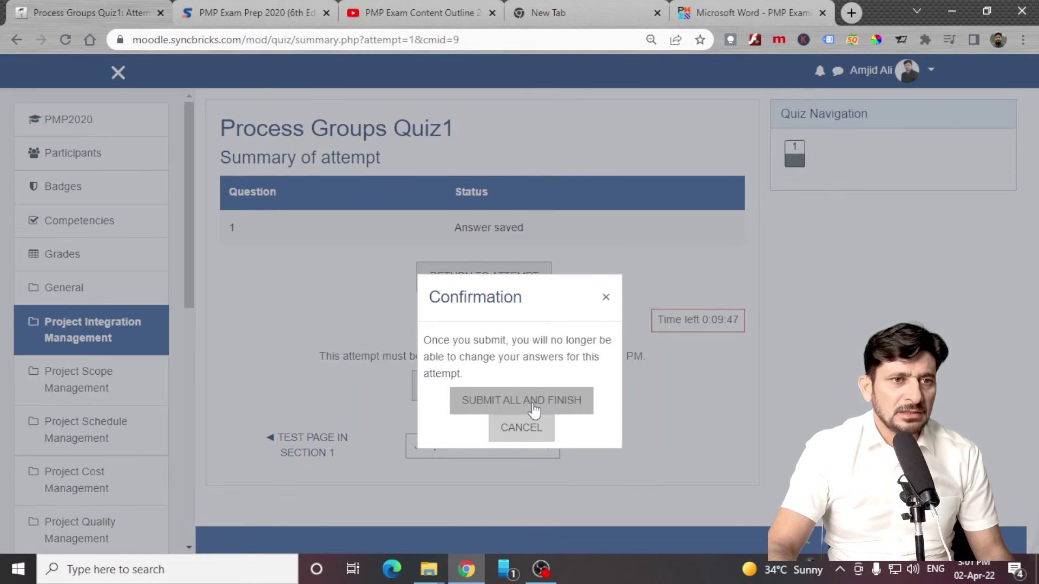
click(532, 406)
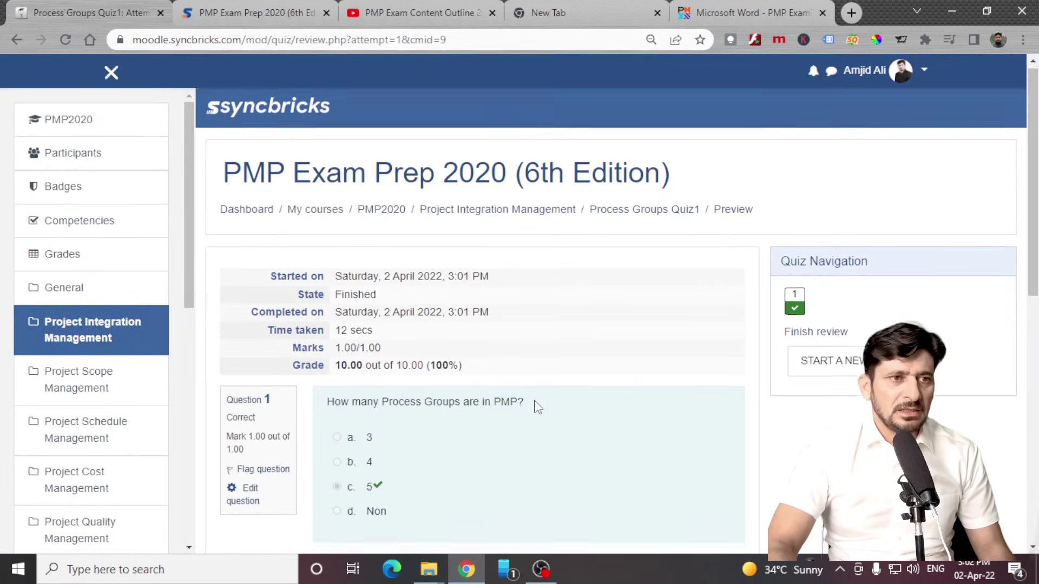
scroll(536, 407, down, 4)
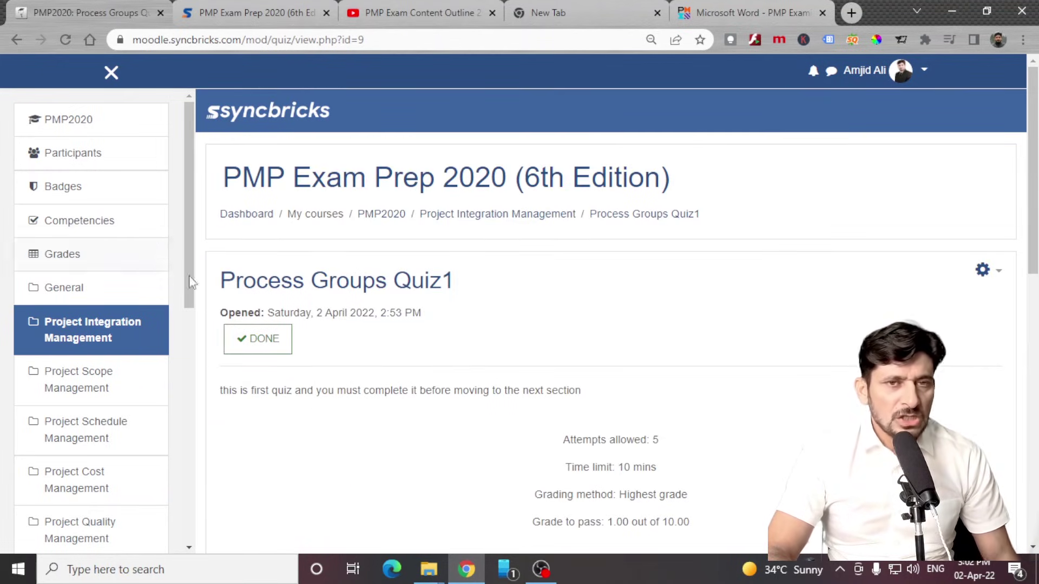
Look over the activities on the PMP2020 course page and switch the account's role to Course creator.
click(89, 126)
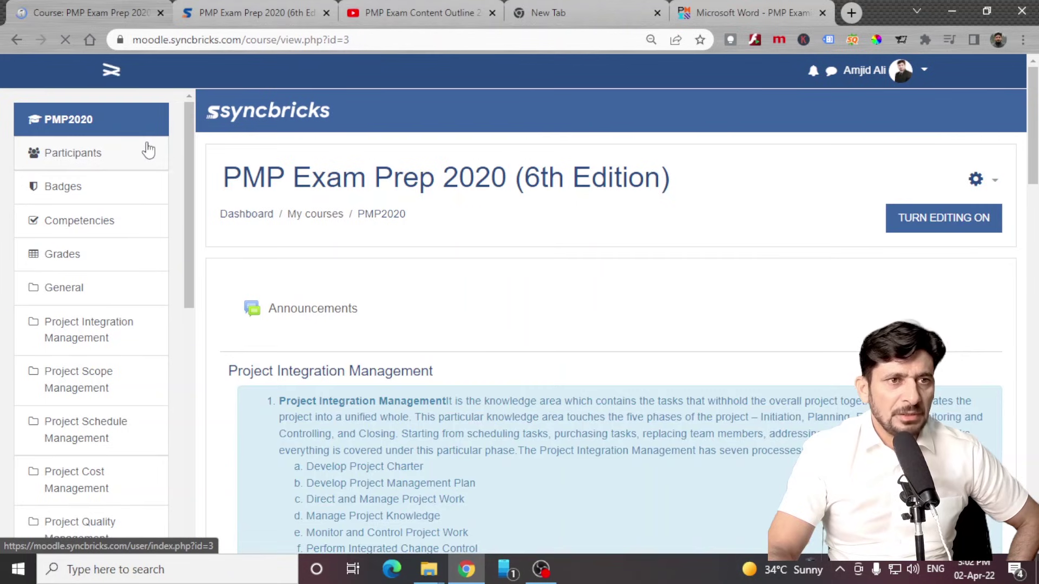
scroll(418, 298, down, 2)
scroll(417, 298, down, 5)
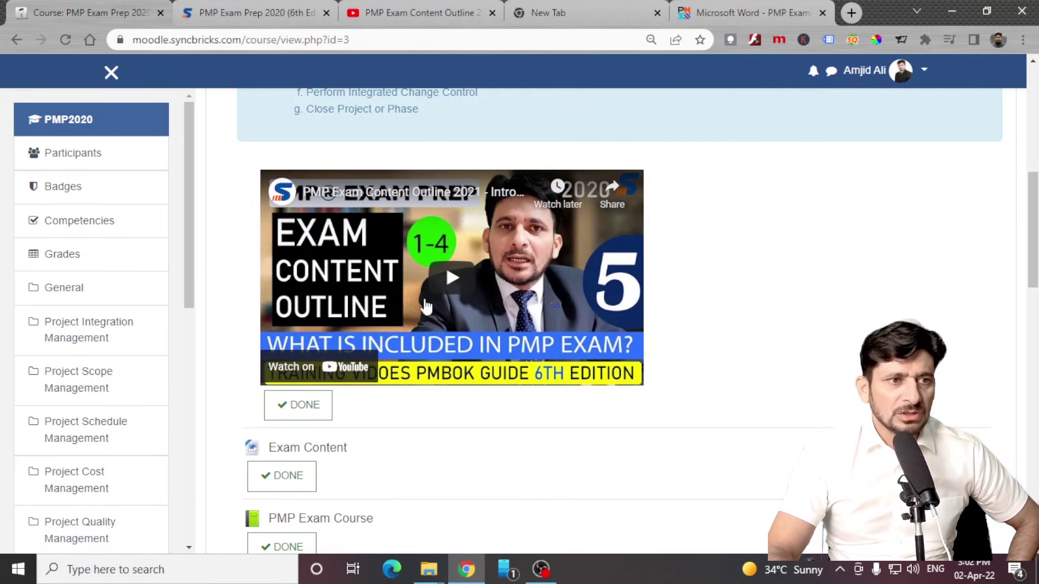
scroll(890, 243, up, 7)
click(915, 73)
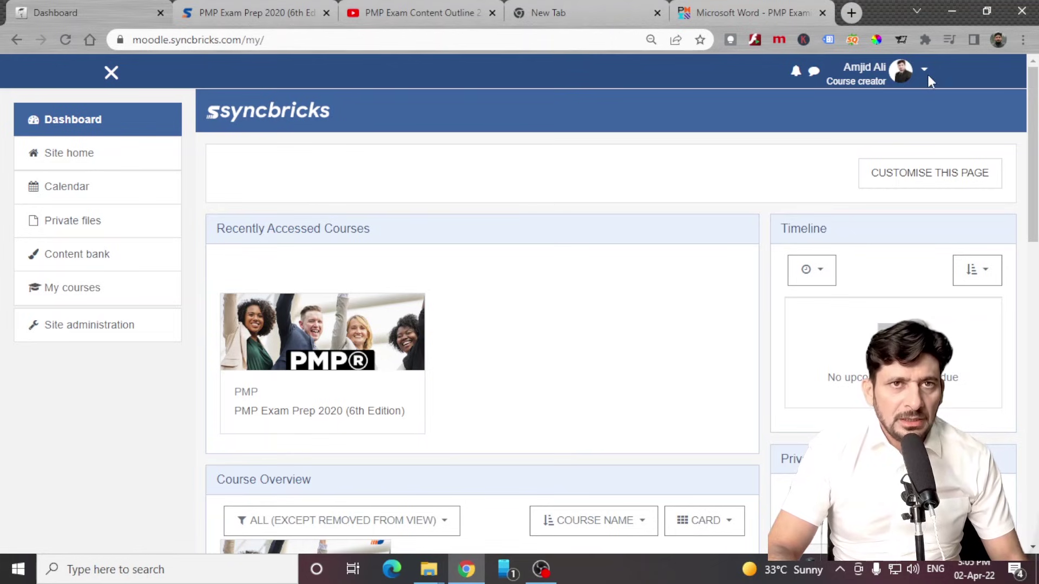
Examine the Restore course page and the pending course requests in the site administration's course settings.
click(927, 76)
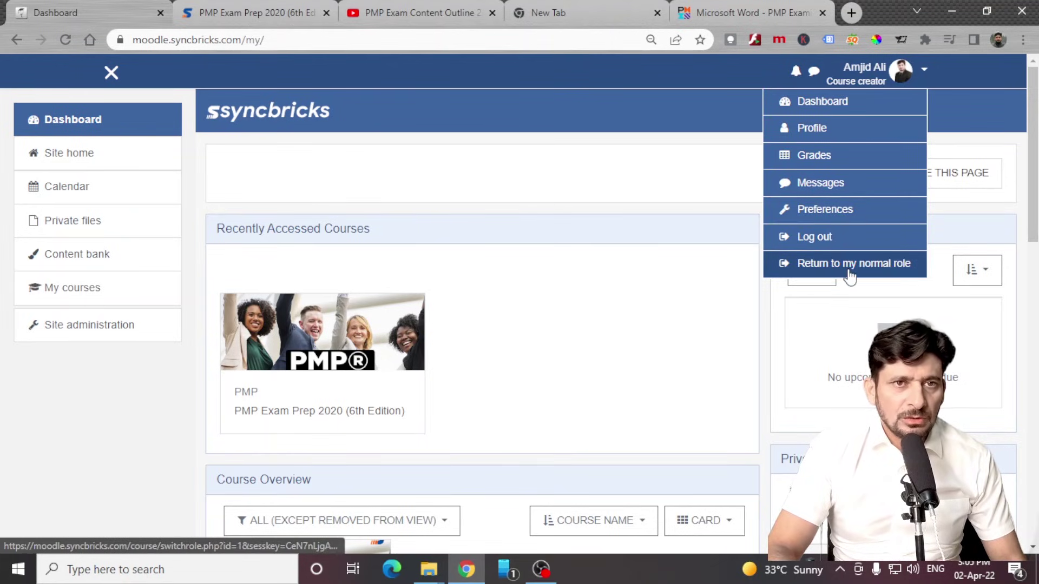
click(111, 327)
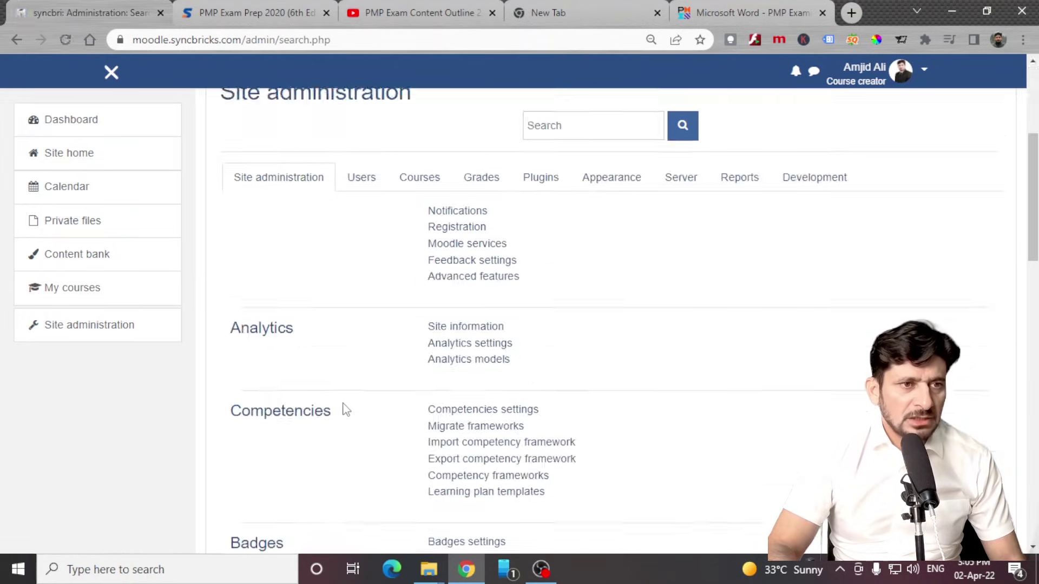
scroll(346, 409, down, 1)
click(418, 135)
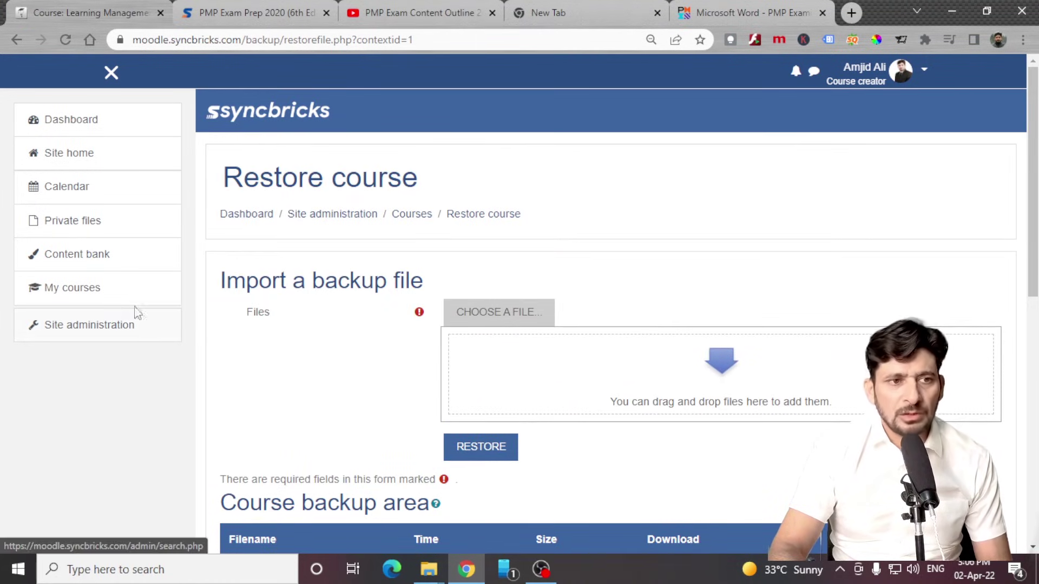
scroll(362, 317, down, 3)
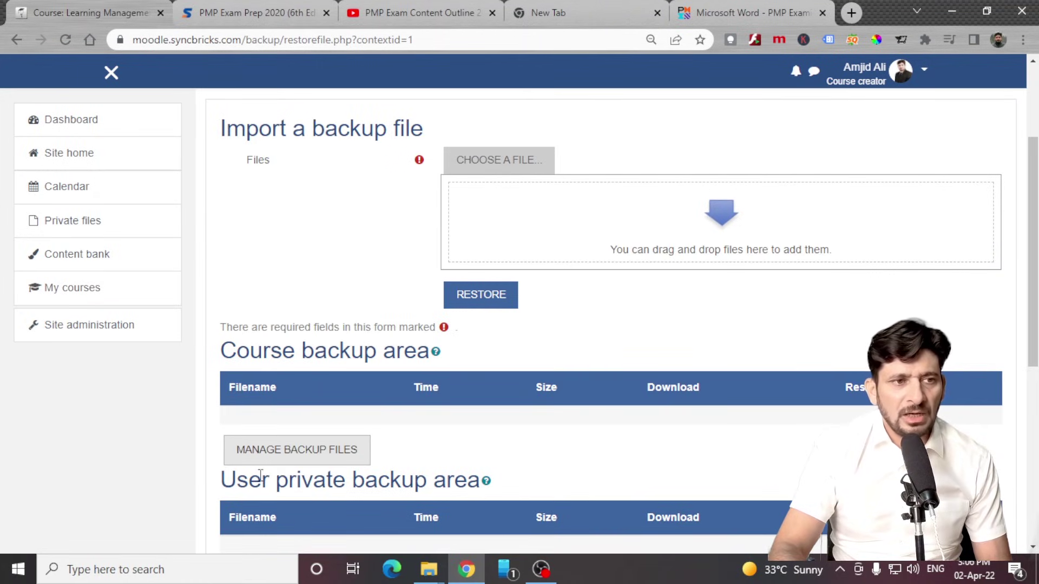
click(899, 81)
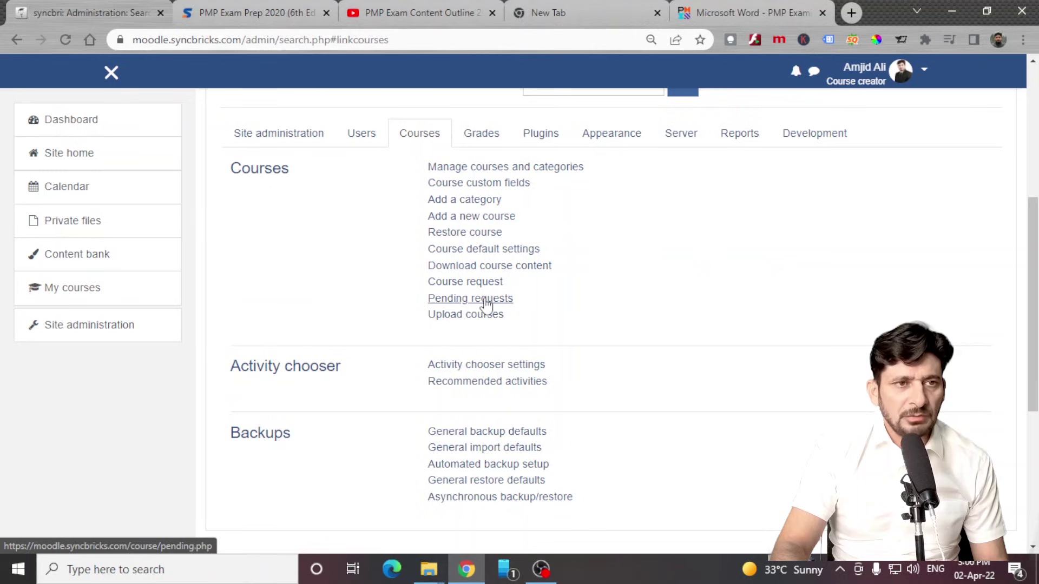
click(485, 301)
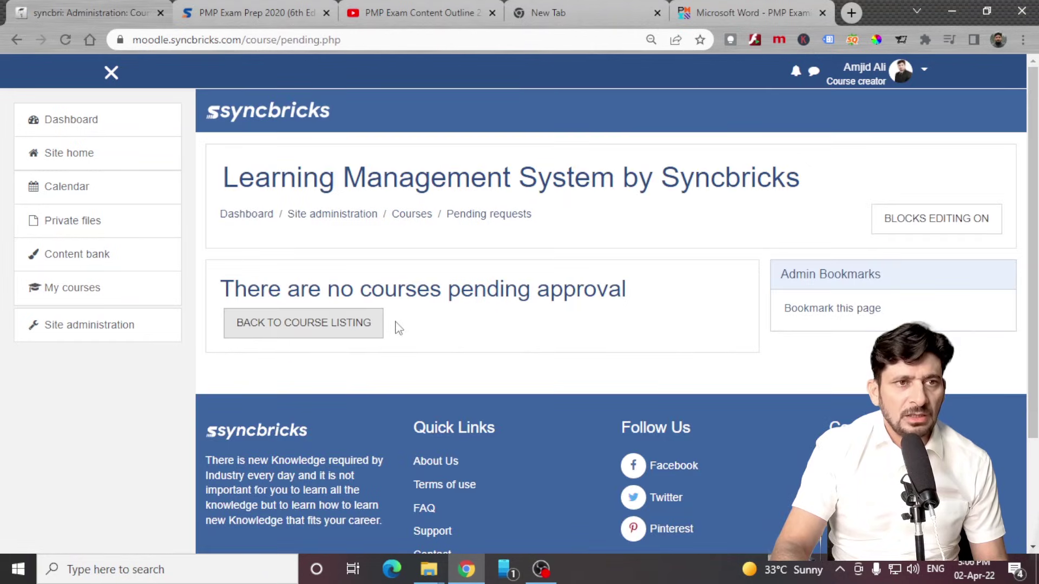
Open the activity chooser's Recommended activities from the site administration and review the list of activities.
click(106, 339)
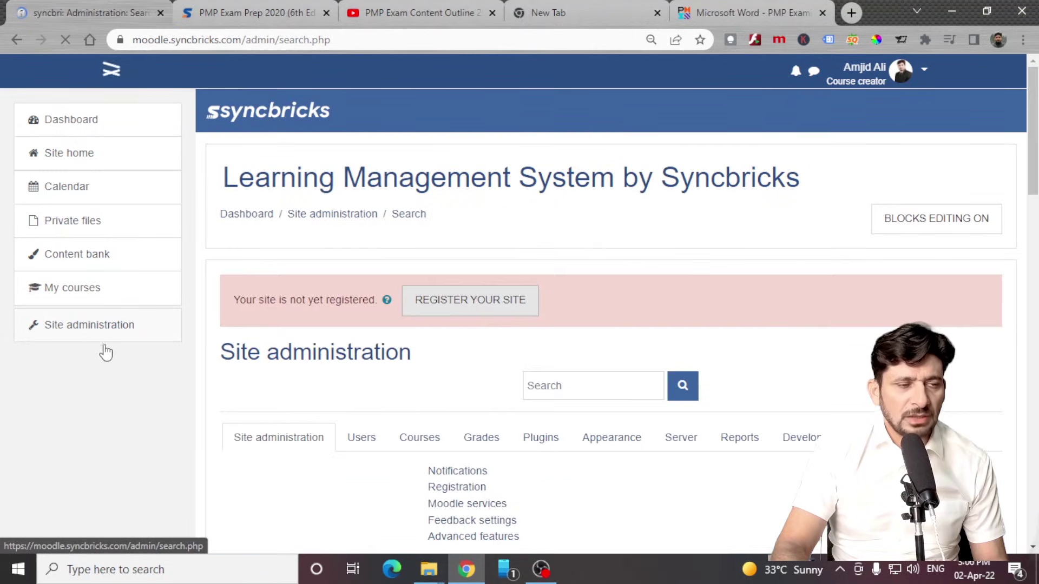
click(433, 364)
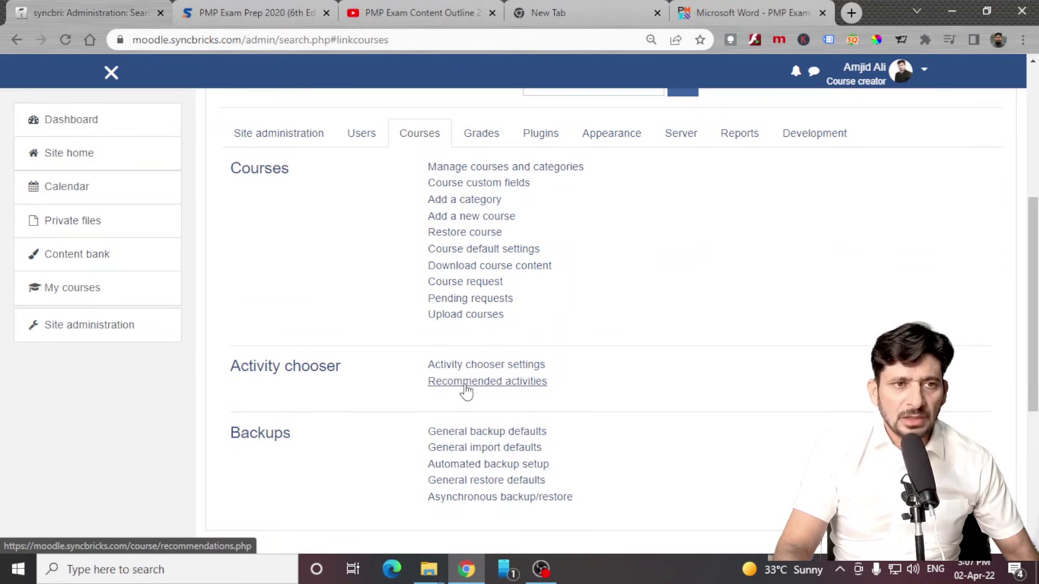
scroll(463, 389, down, 5)
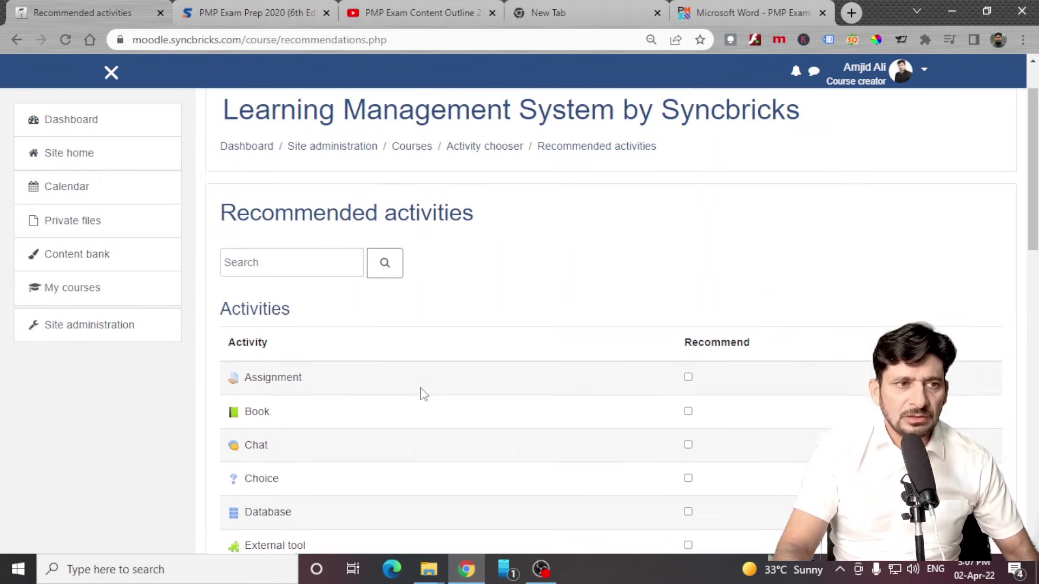
scroll(344, 383, down, 11)
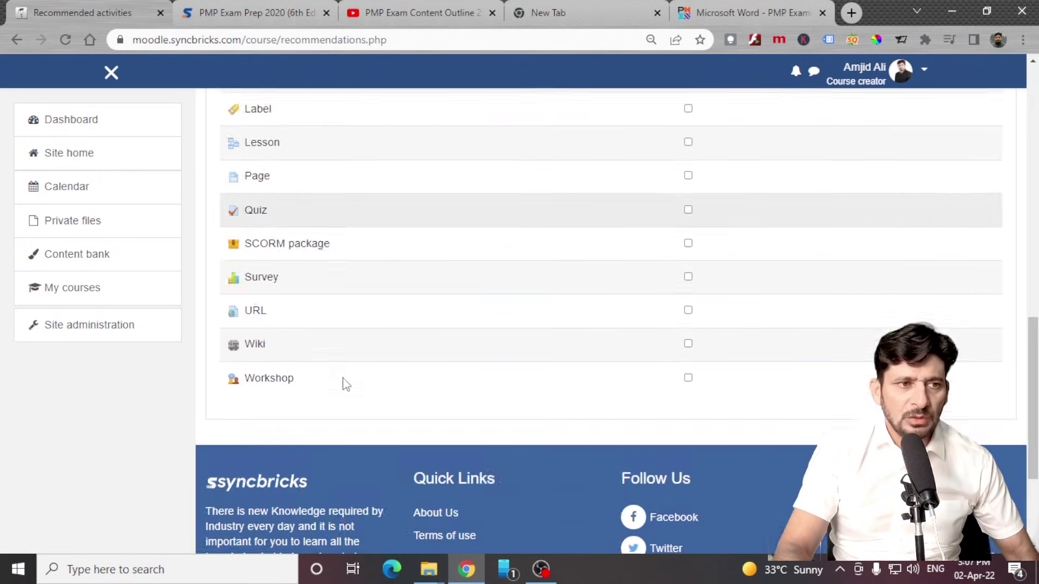
scroll(344, 378, up, 13)
scroll(344, 381, up, 3)
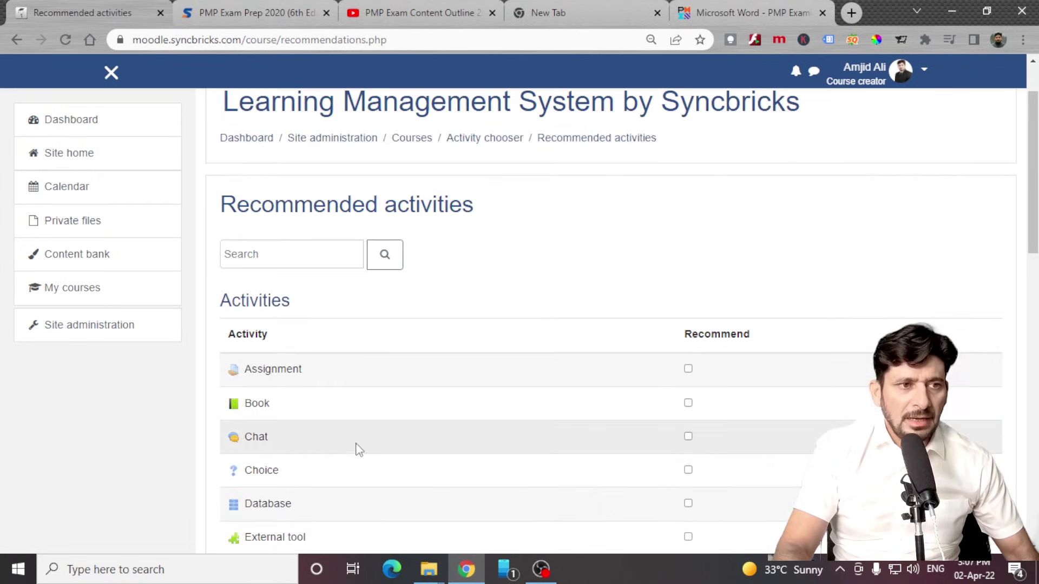
Look through the remaining recommended activities and open the Automated backup setup from the site administration's course settings.
scroll(362, 447, down, 4)
scroll(281, 440, down, 4)
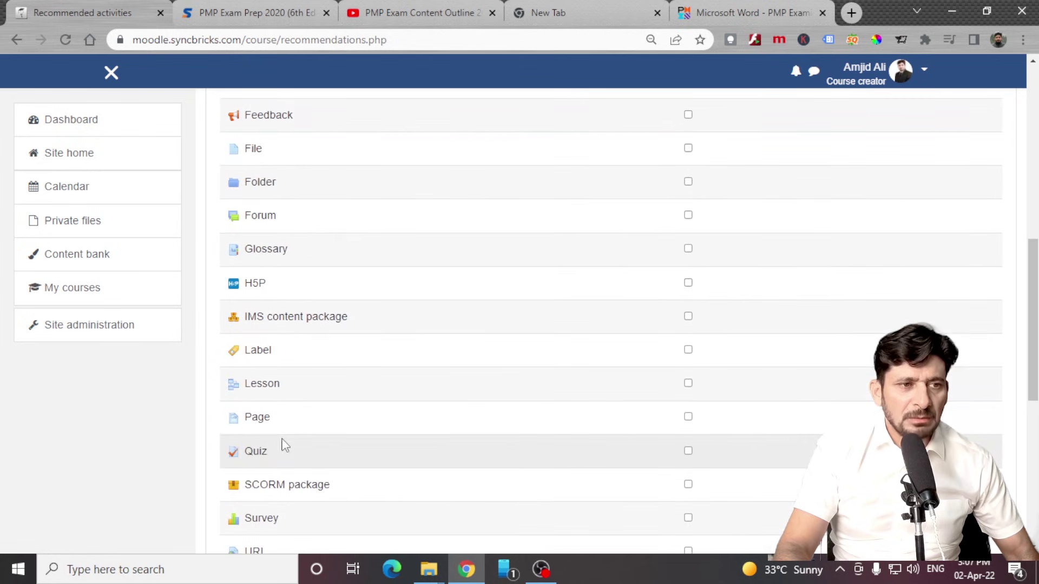
scroll(62, 352, up, 8)
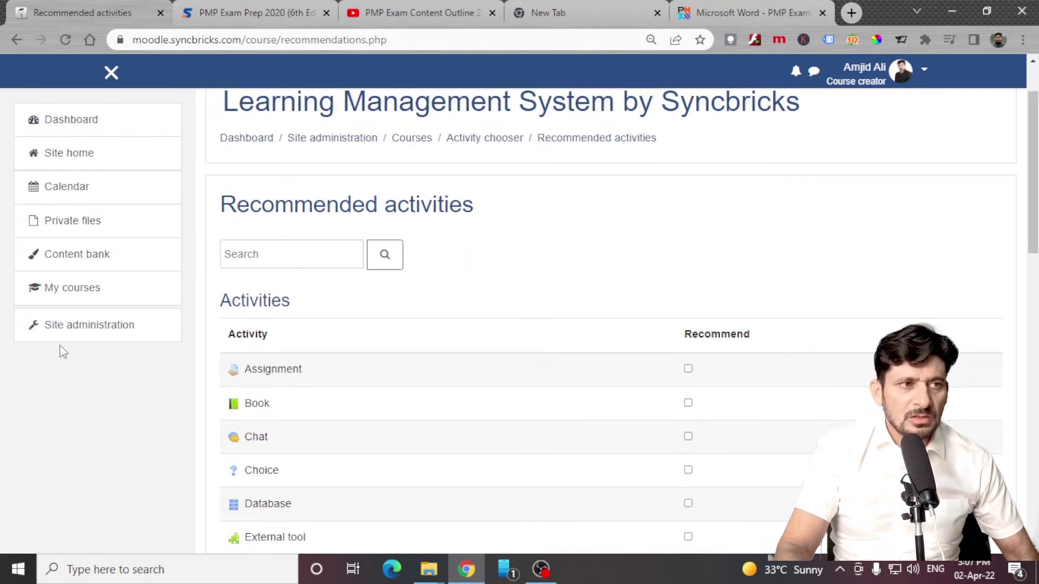
click(108, 331)
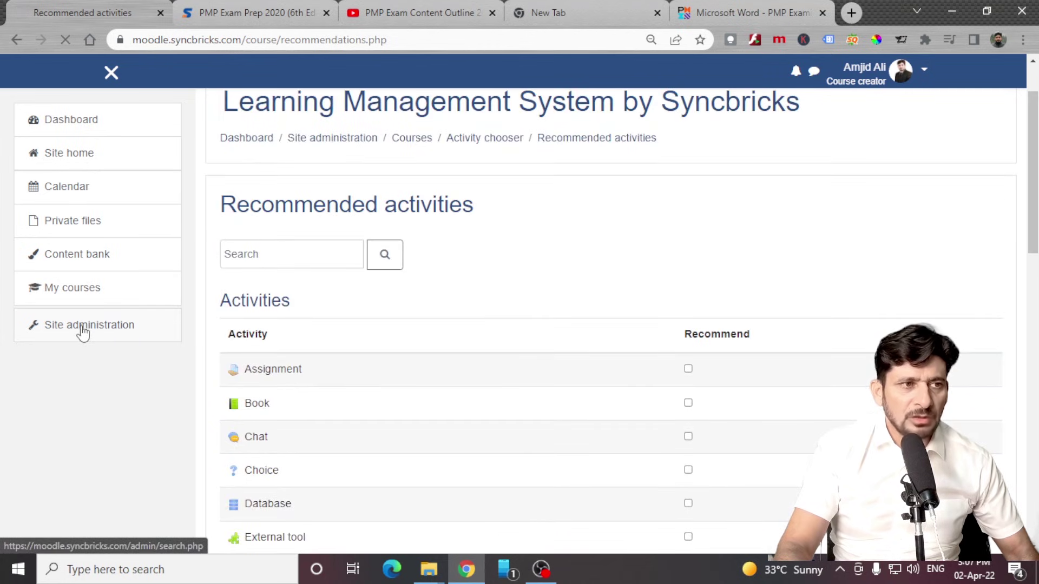
click(430, 441)
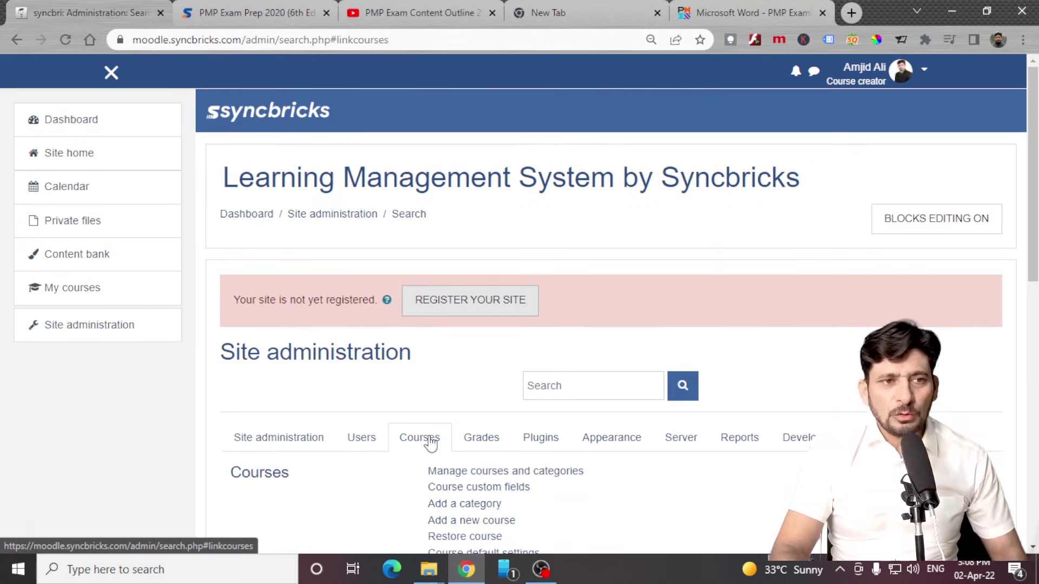
scroll(431, 442, down, 5)
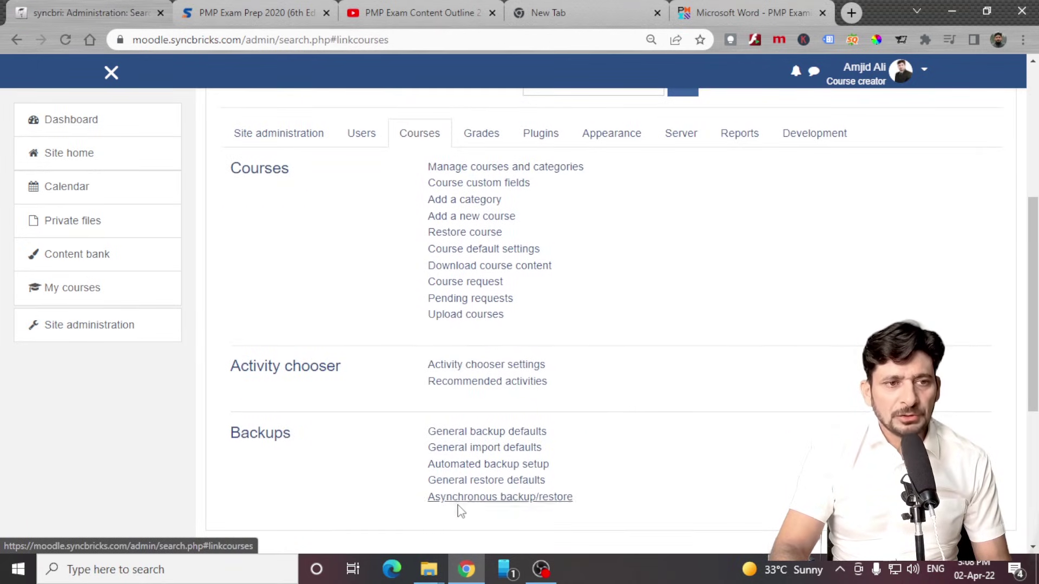
click(445, 467)
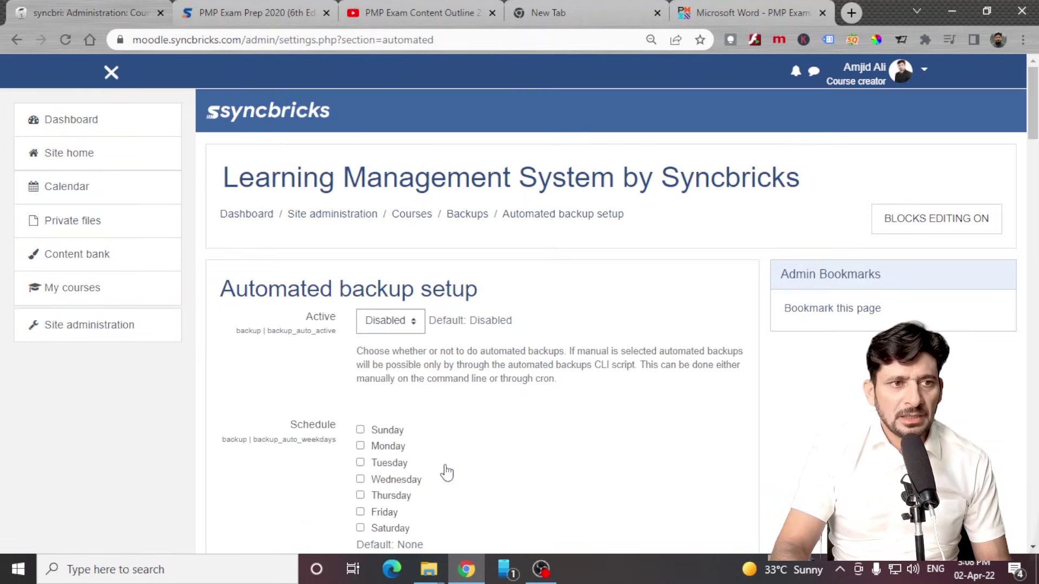
Schedule automated backups for Friday with Execute at set to 1:0, and check the automated backup storage options.
scroll(460, 460, down, 3)
click(375, 393)
click(373, 125)
scroll(486, 411, down, 1)
click(485, 397)
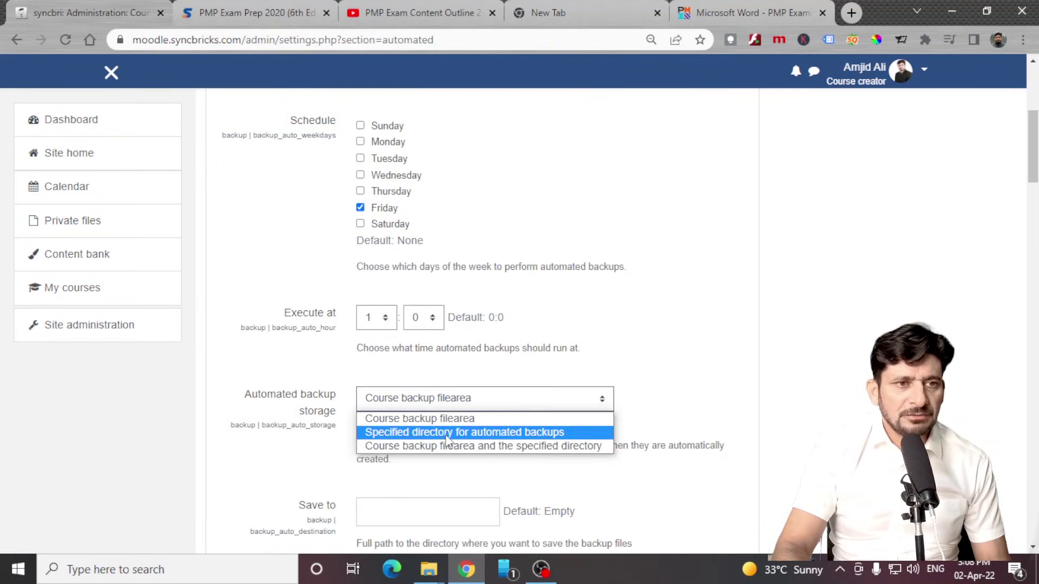
scroll(539, 395, down, 20)
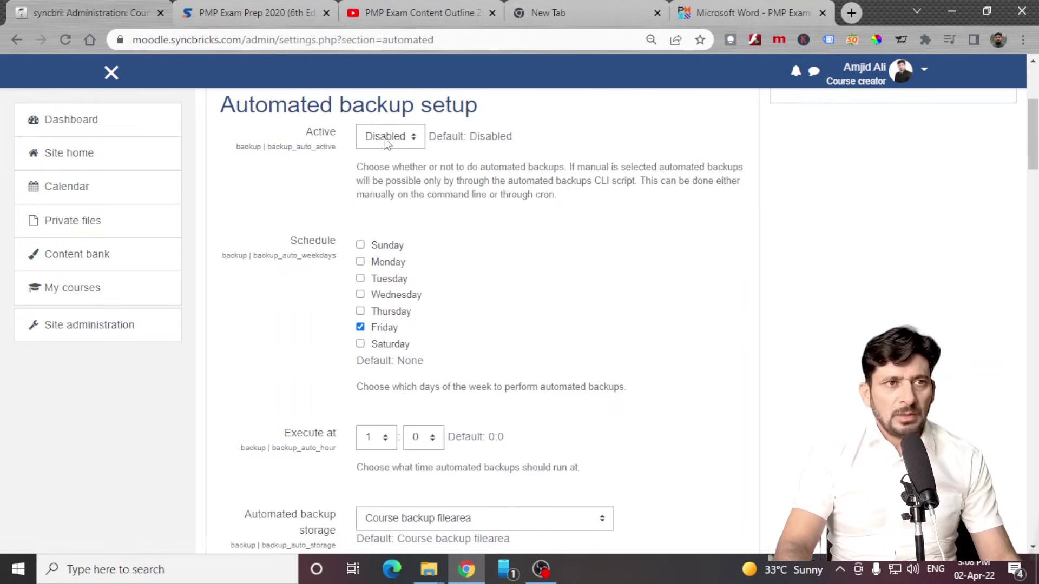
Set automated backups to Enabled and look through the settings for what each backup includes.
click(385, 138)
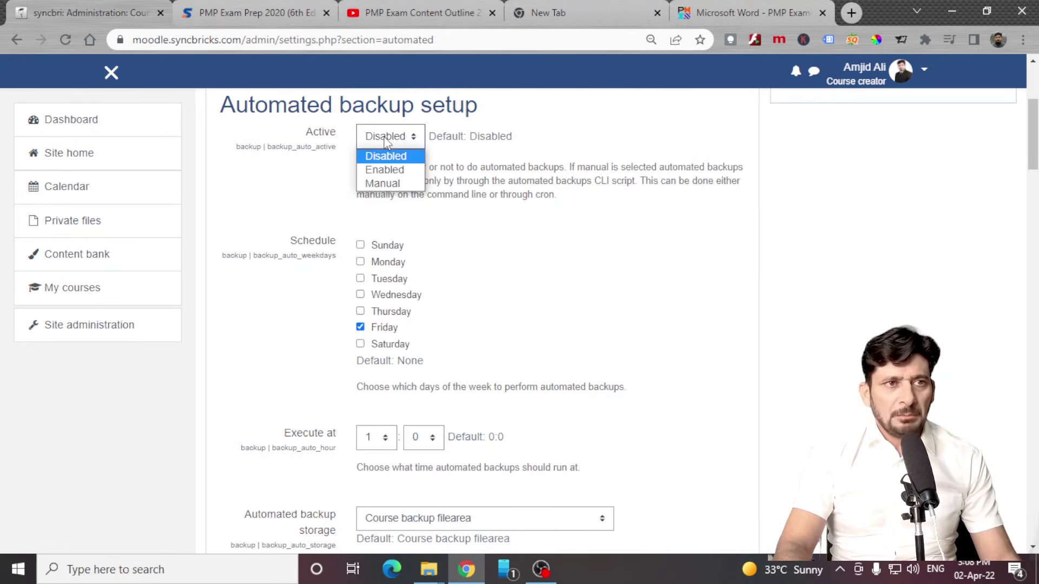
click(381, 169)
scroll(514, 346, down, 8)
scroll(515, 349, down, 20)
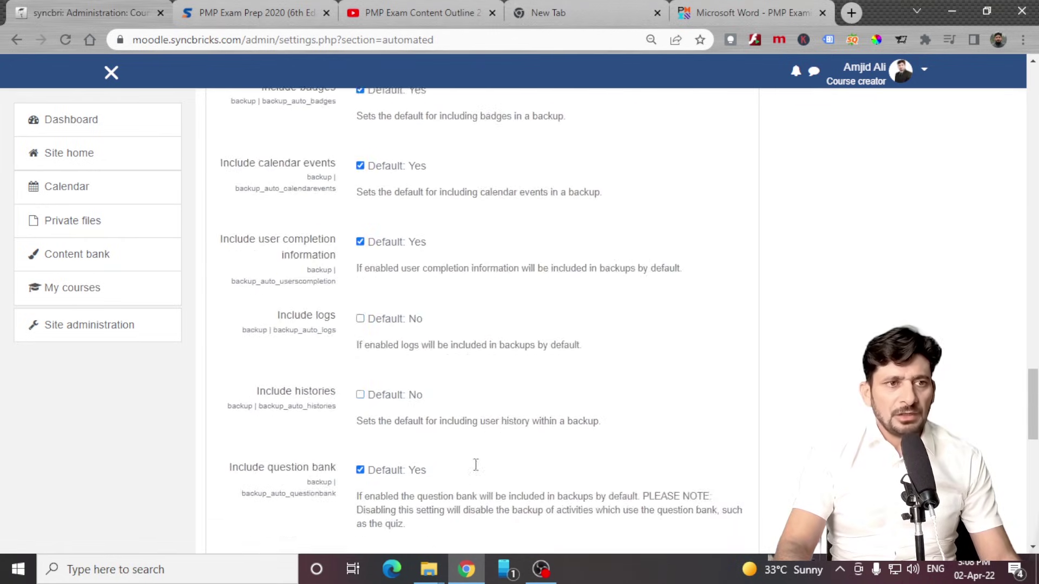